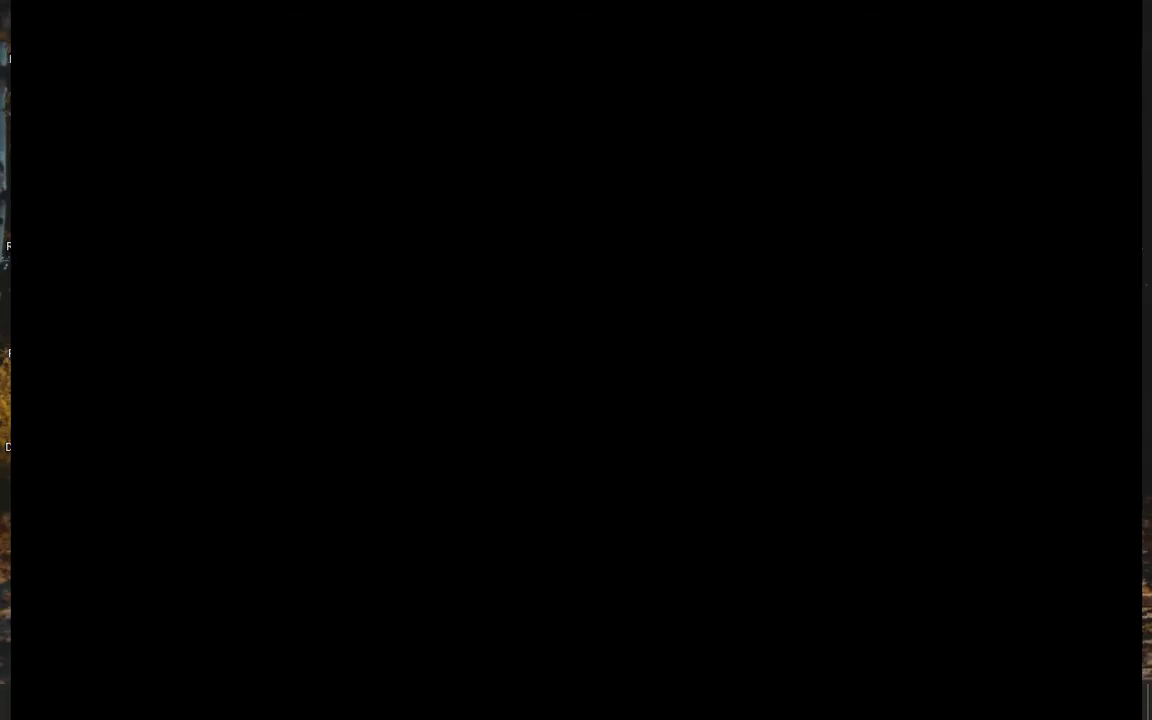
pyautogui.rightClick(687, 118)
pyautogui.click(717, 172)
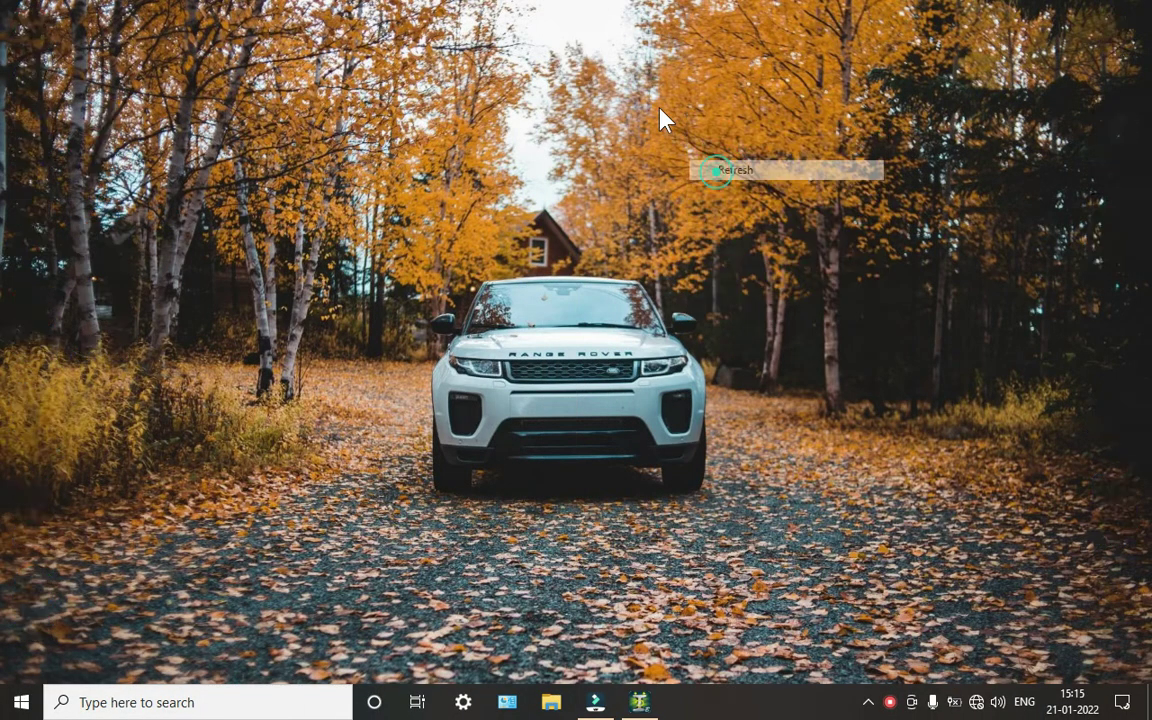
pyautogui.rightClick(662, 110)
pyautogui.click(693, 160)
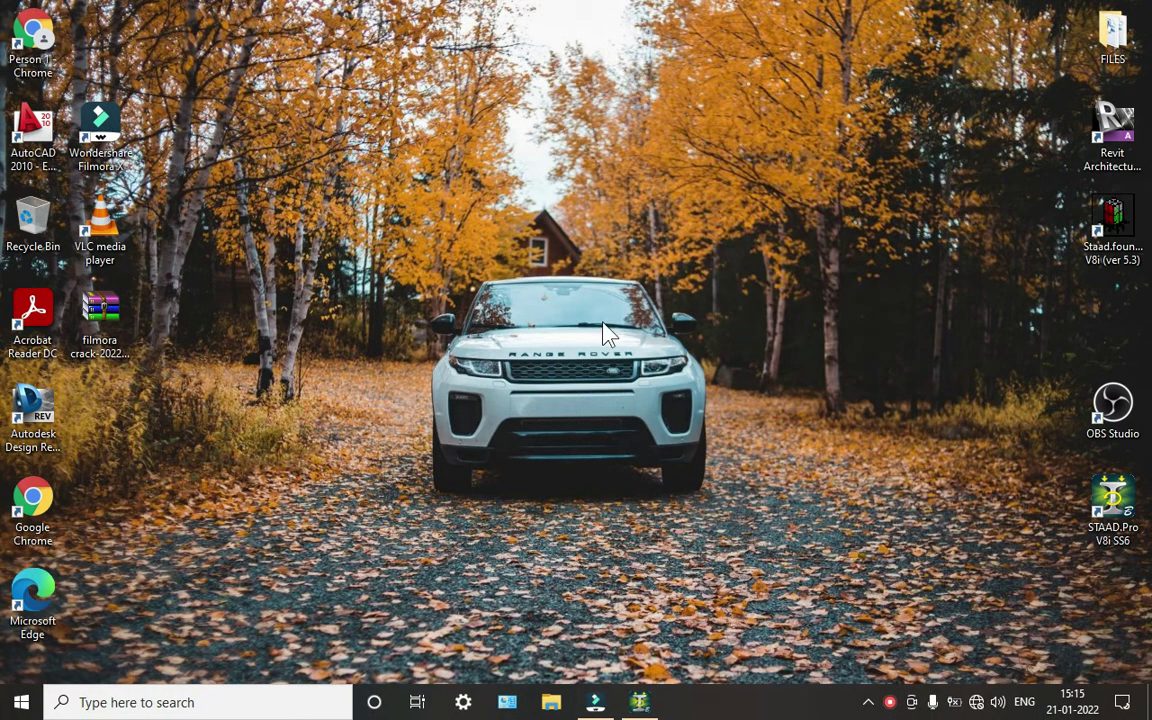
pyautogui.rightClick(620, 185)
pyautogui.click(662, 226)
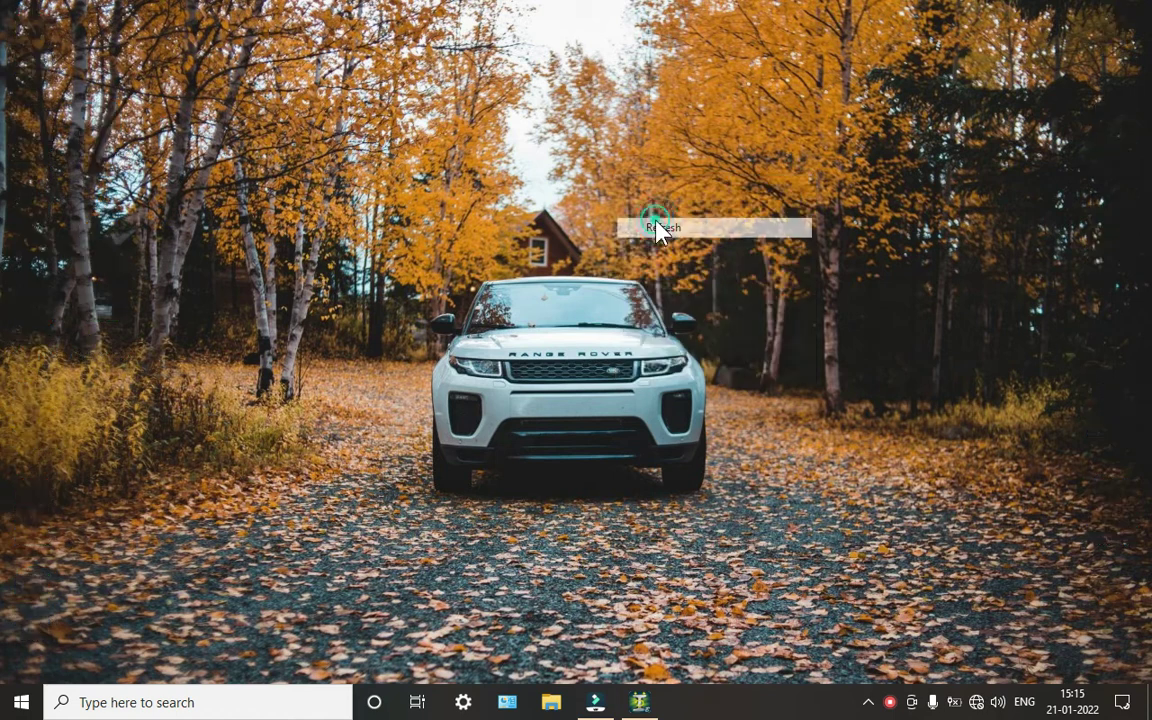
# Step: Close the open SLAB model and relaunch STAAD.Pro V8i to its start page
pyautogui.click(643, 702)
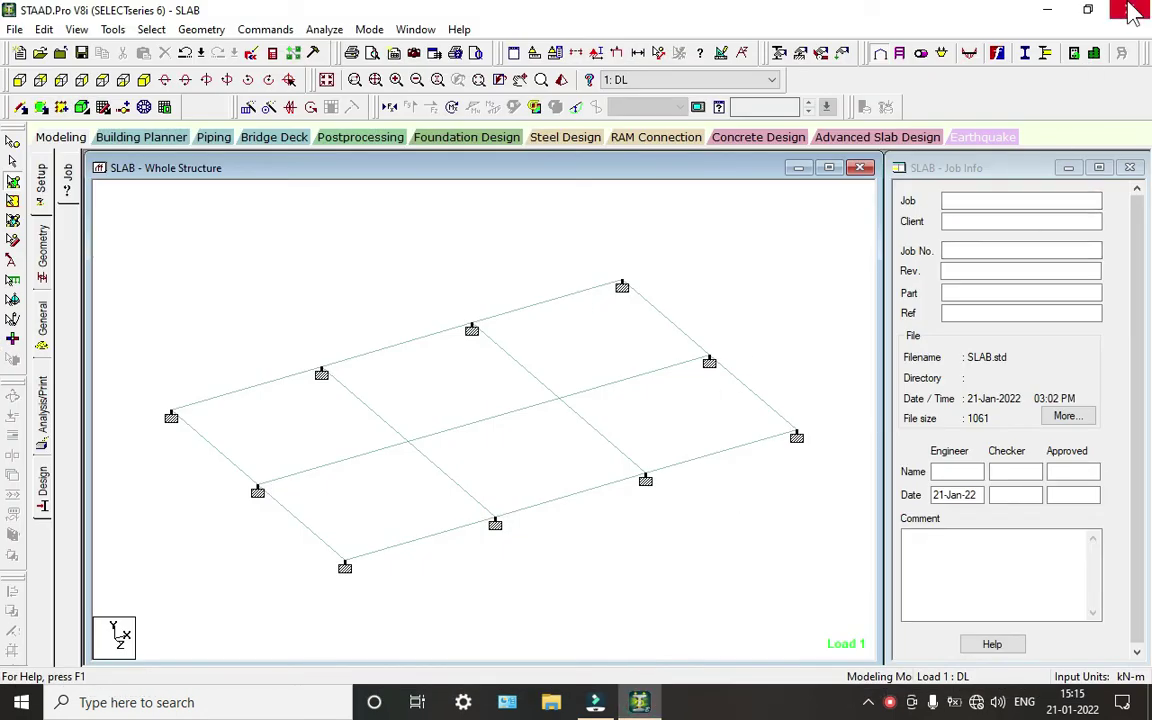
pyautogui.click(630, 392)
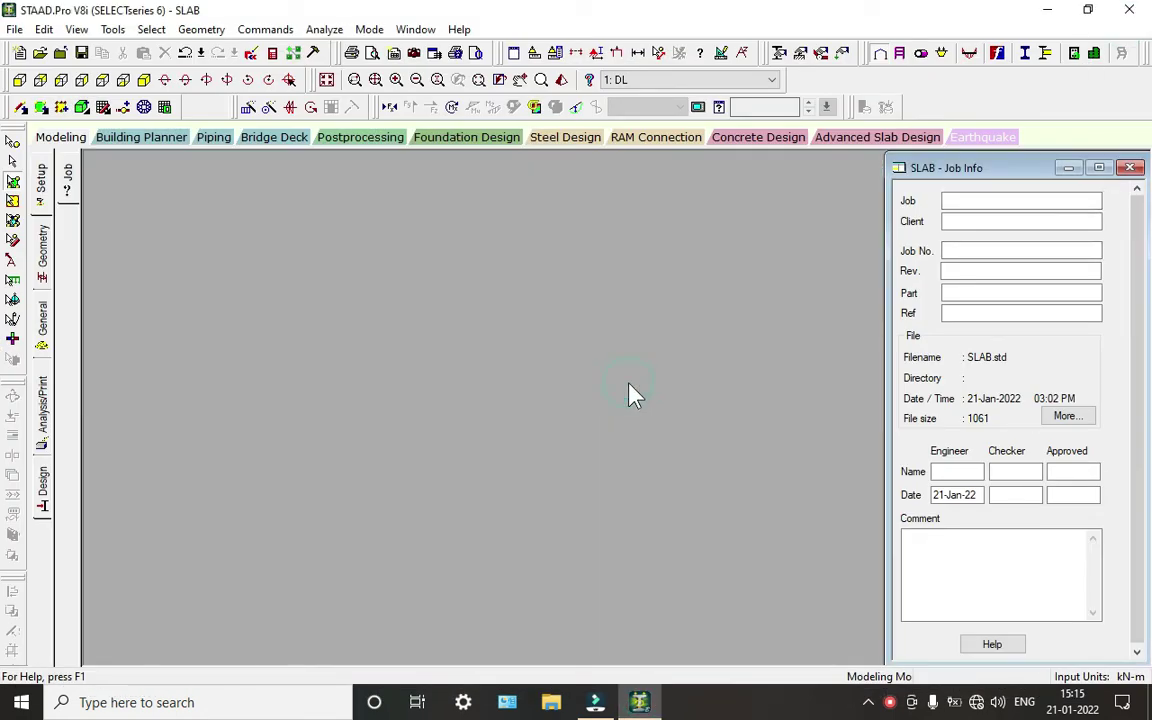
pyautogui.rightClick(537, 135)
pyautogui.click(579, 180)
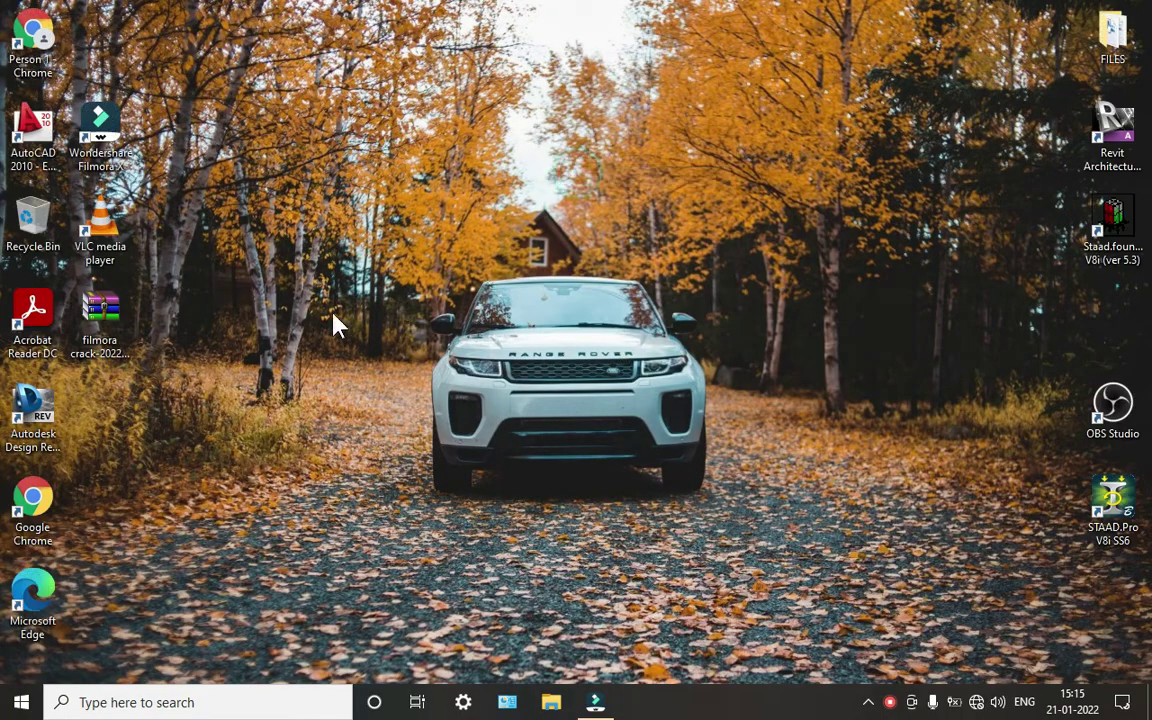
pyautogui.doubleClick(1110, 508)
pyautogui.rightClick(808, 198)
pyautogui.click(822, 248)
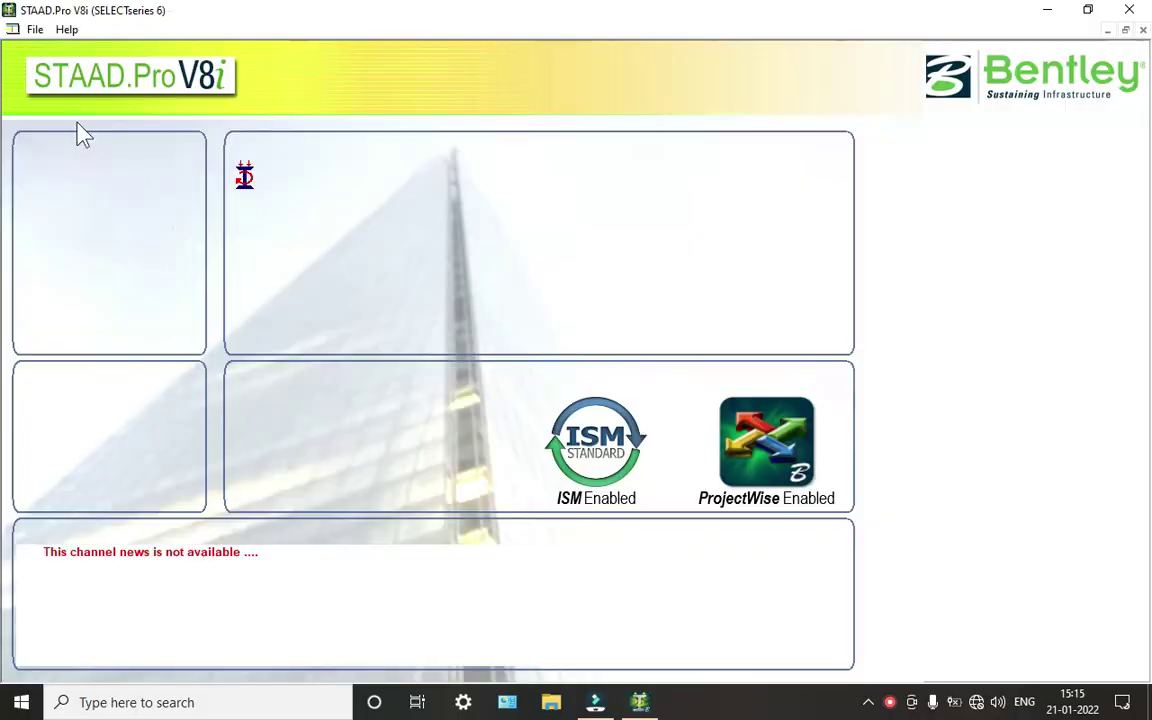
# Step: Create a new Space model named building planner, in meter and kilonewton units, starting with Add Beam
pyautogui.click(80, 177)
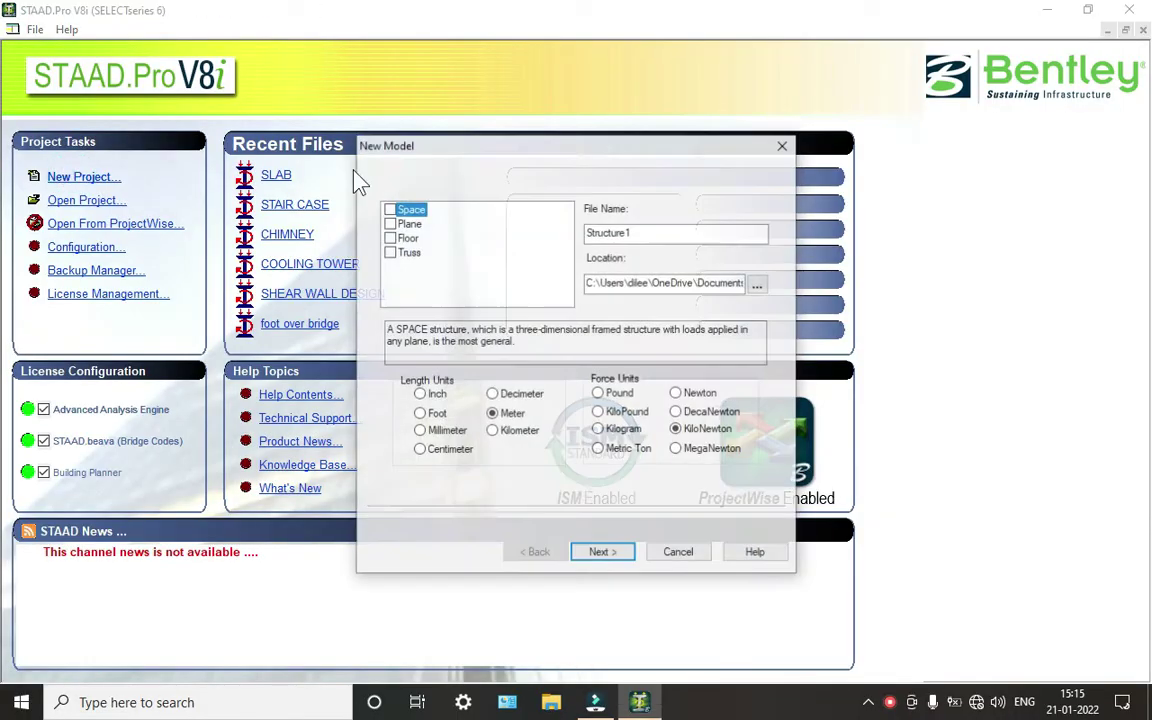
pyautogui.click(400, 211)
pyautogui.doubleClick(643, 231)
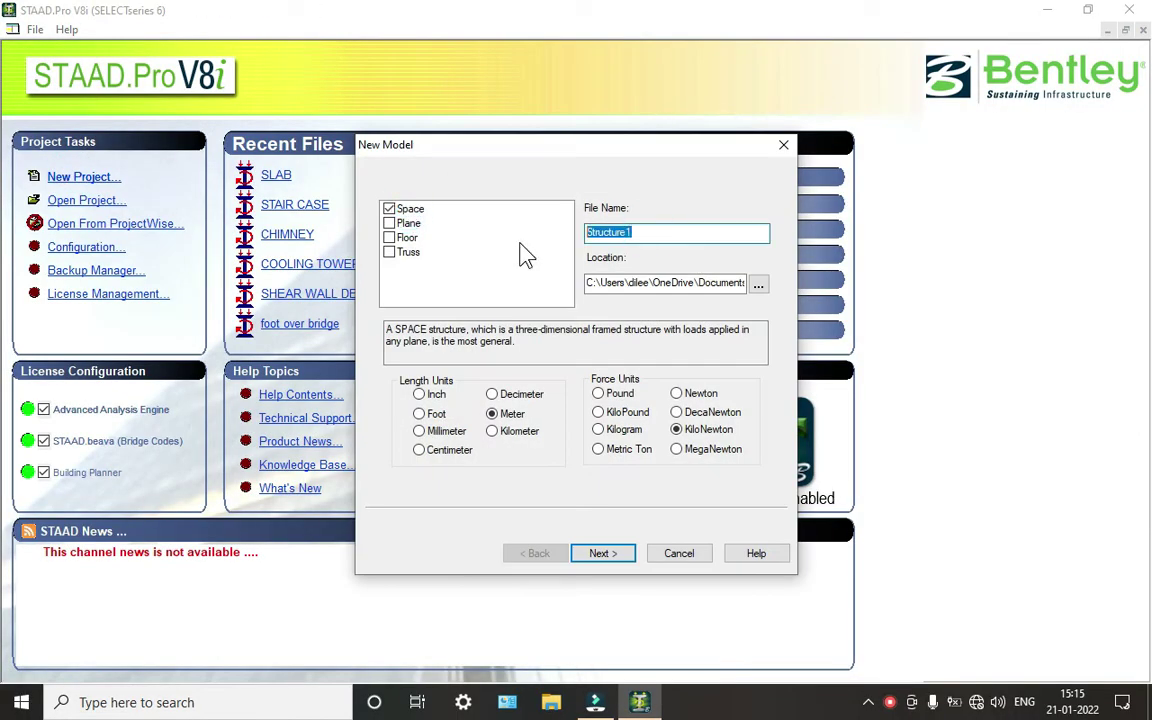
pyautogui.write('building planner')
pyautogui.press('Return')
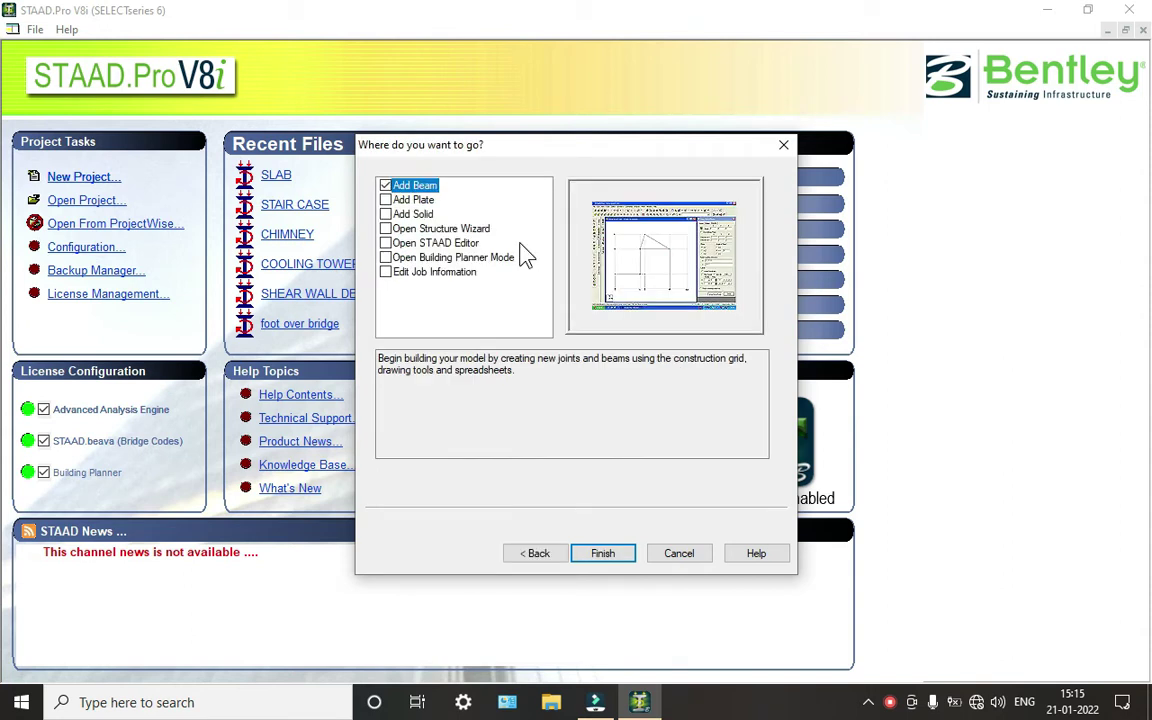
pyautogui.press('Return')
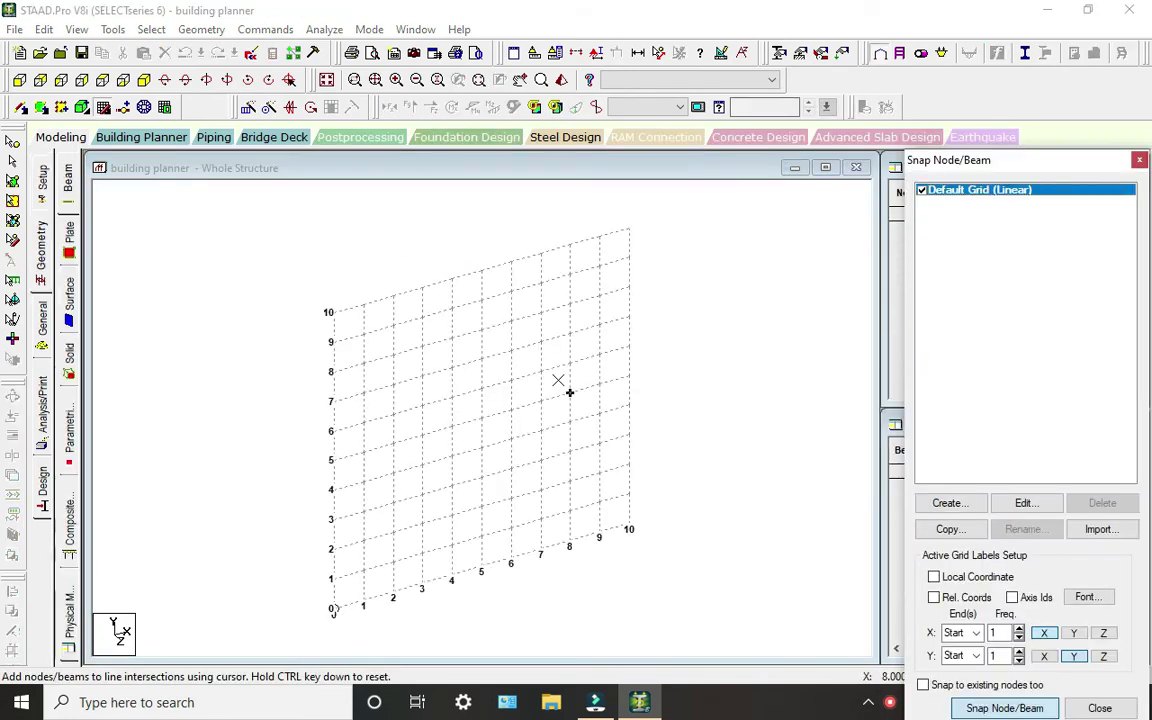
pyautogui.scroll(1, 539, 346)
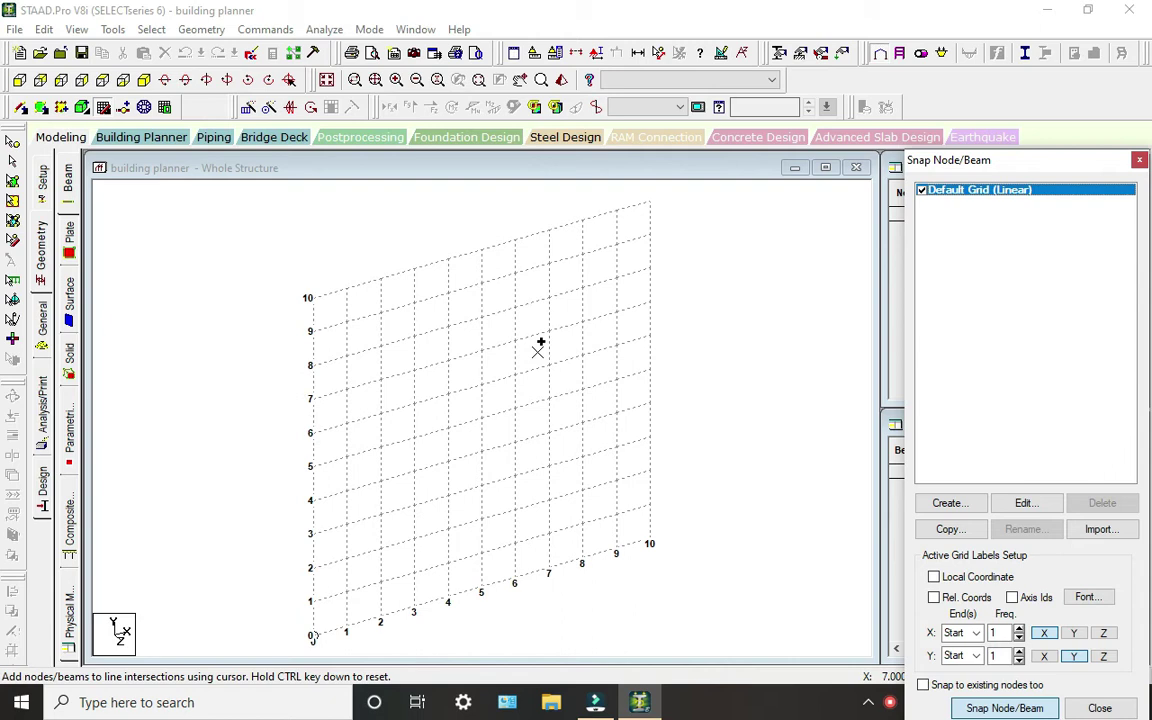
# Step: Start a Building Planner project with project "building", client "name" and engineer "engineer" in its details
pyautogui.click(160, 138)
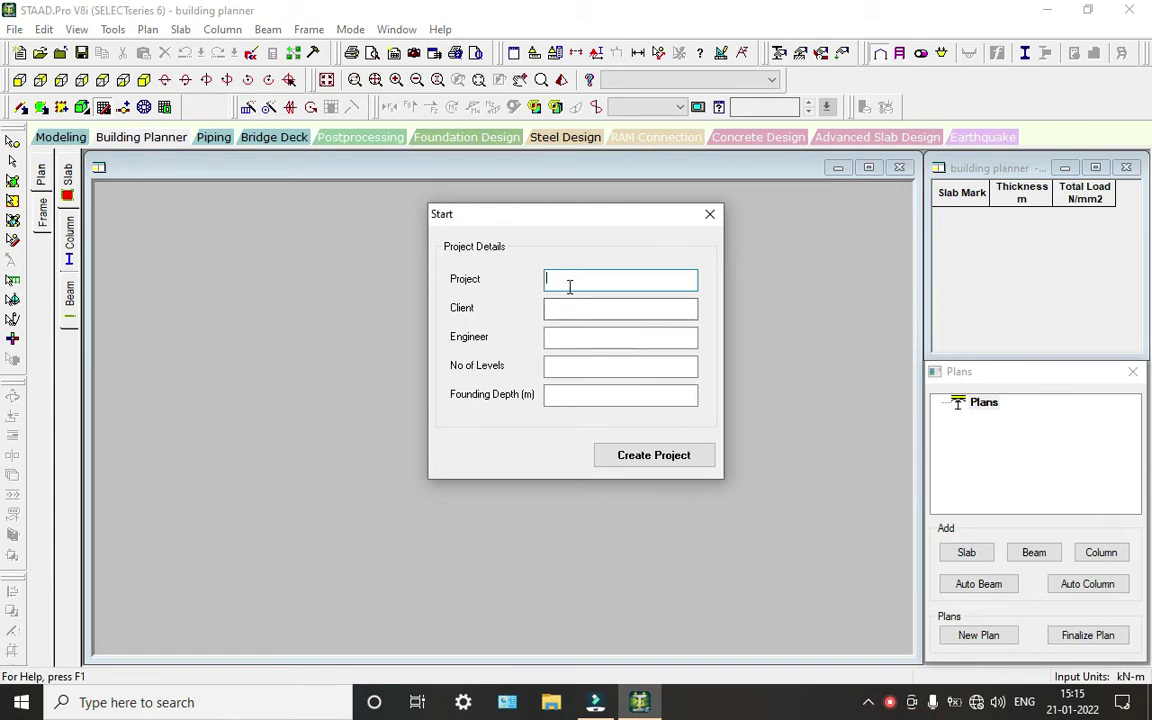
pyautogui.click(569, 286)
pyautogui.write('building')
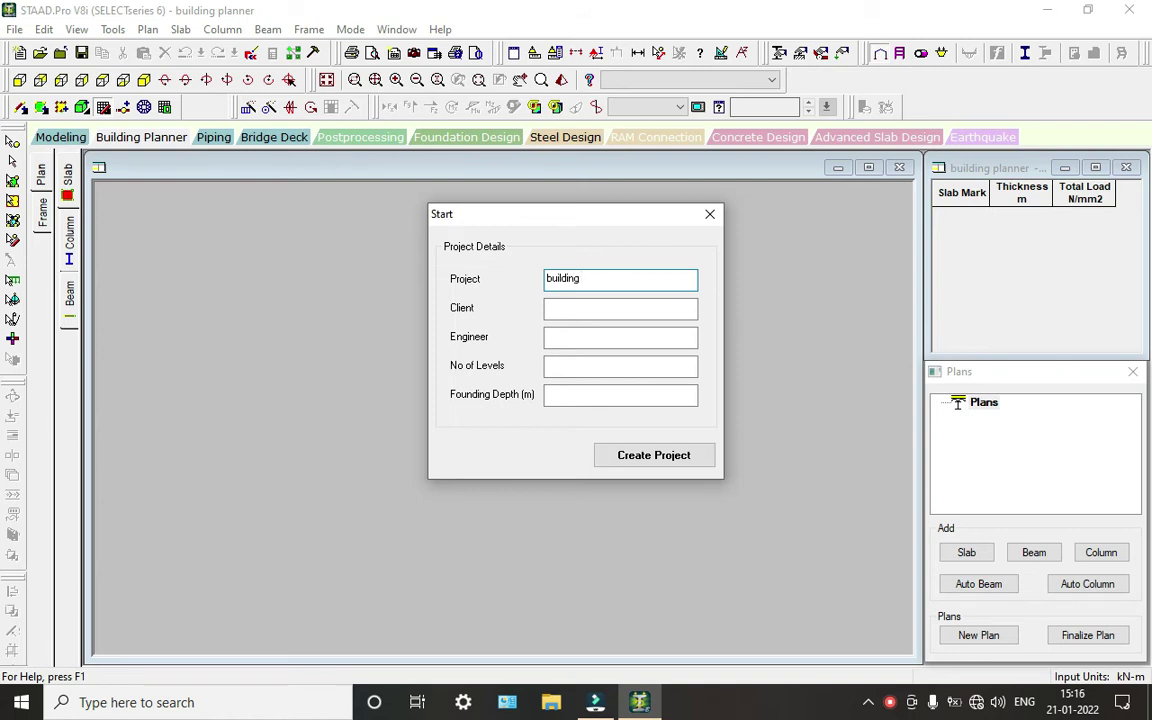
pyautogui.click(612, 311)
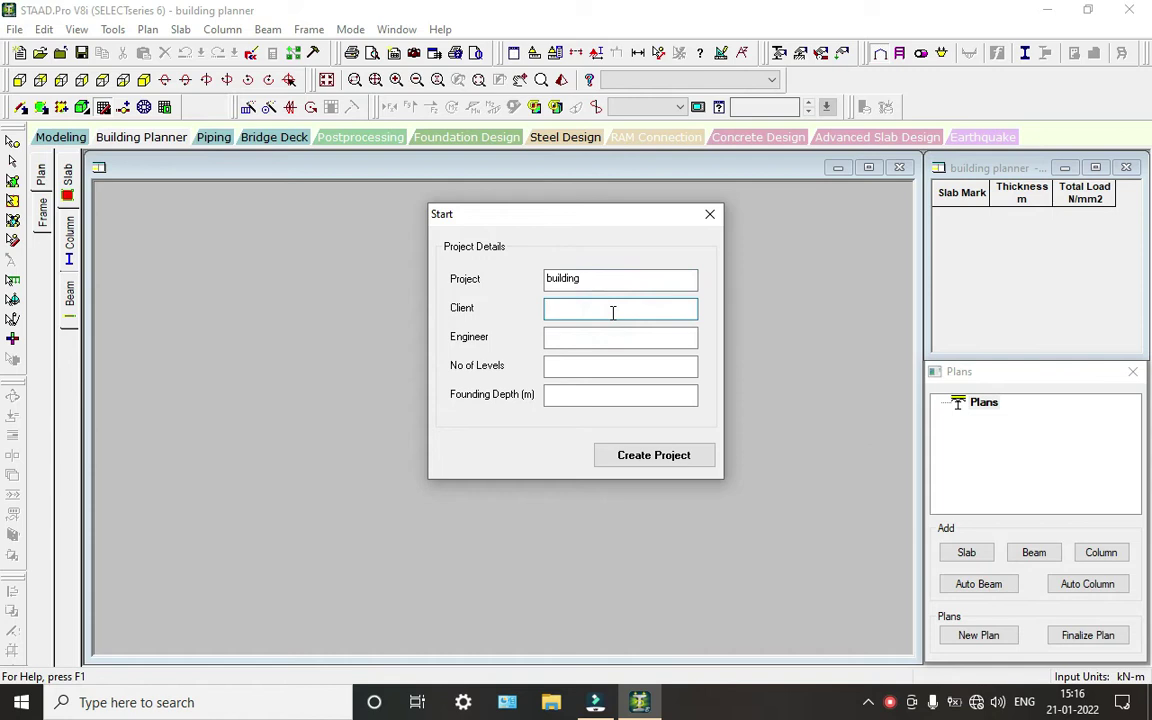
pyautogui.write('name')
pyautogui.click(586, 339)
pyautogui.write('engineer')
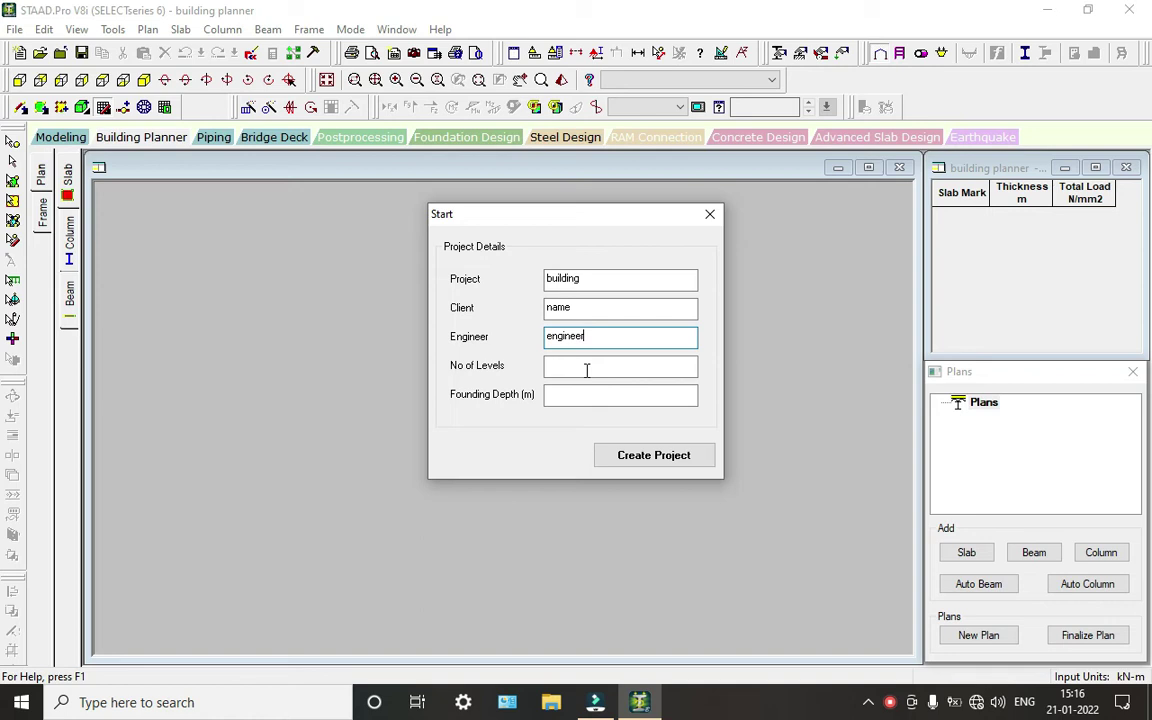
# Step: Set the project to 7 levels with a founding depth of 2 m and create it
pyautogui.click(579, 391)
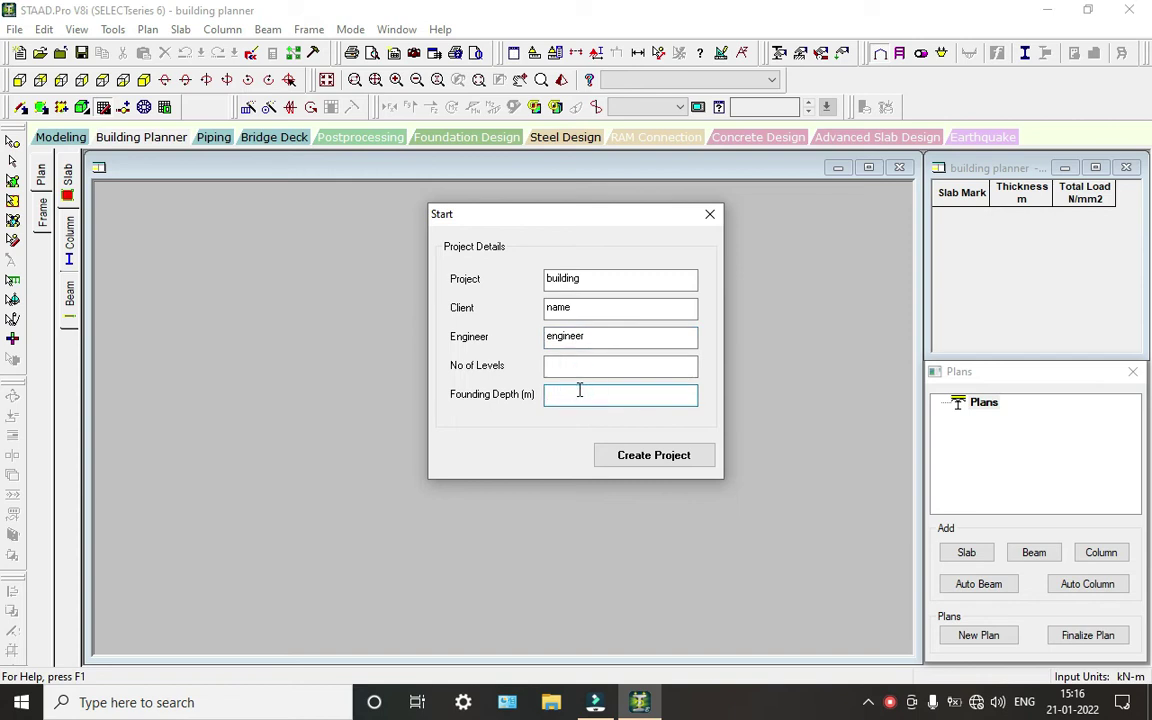
pyautogui.click(558, 370)
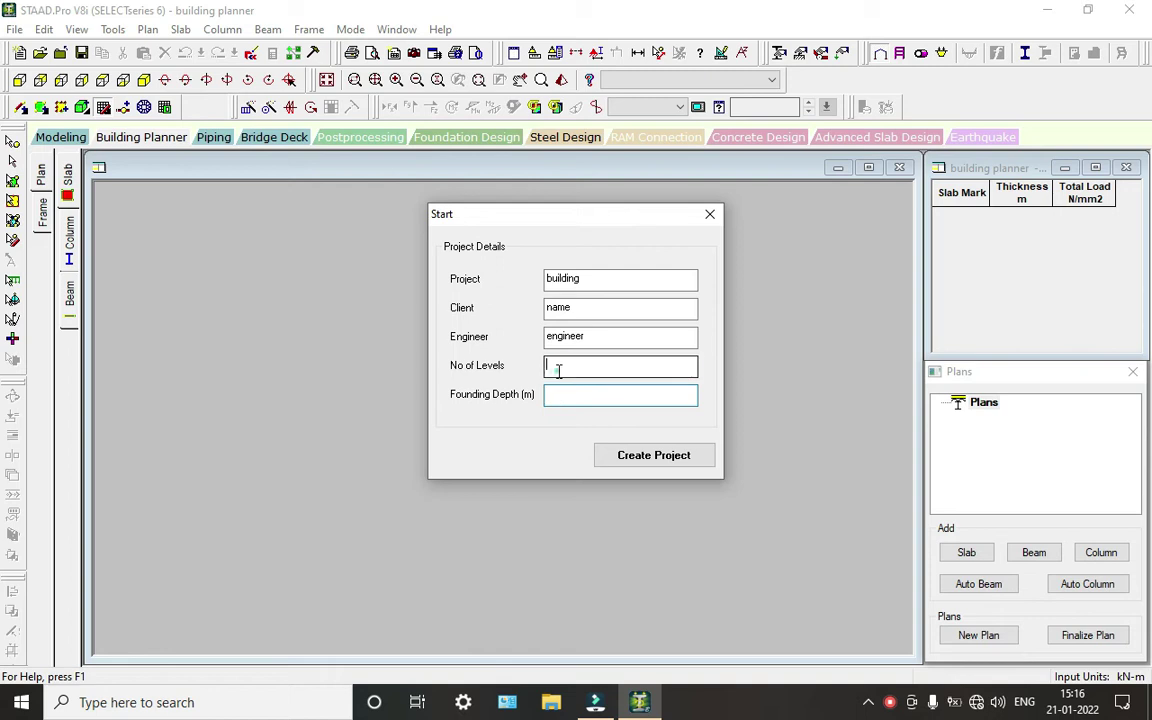
pyautogui.write('7')
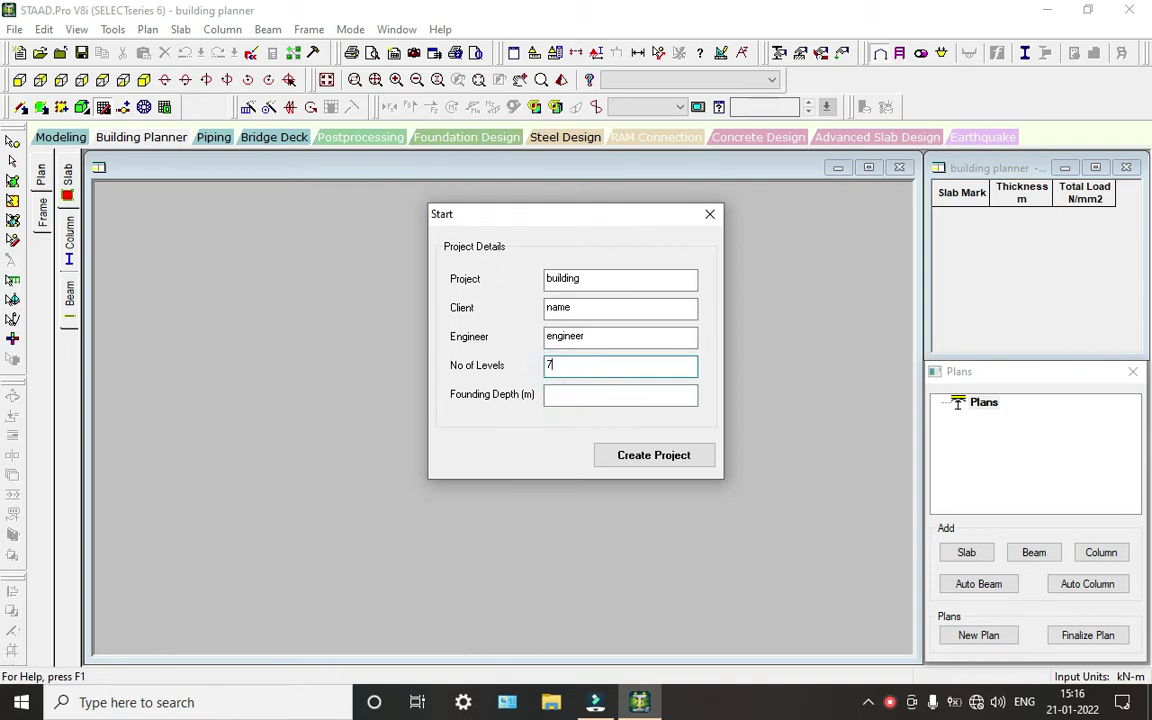
pyautogui.click(558, 394)
pyautogui.write('2')
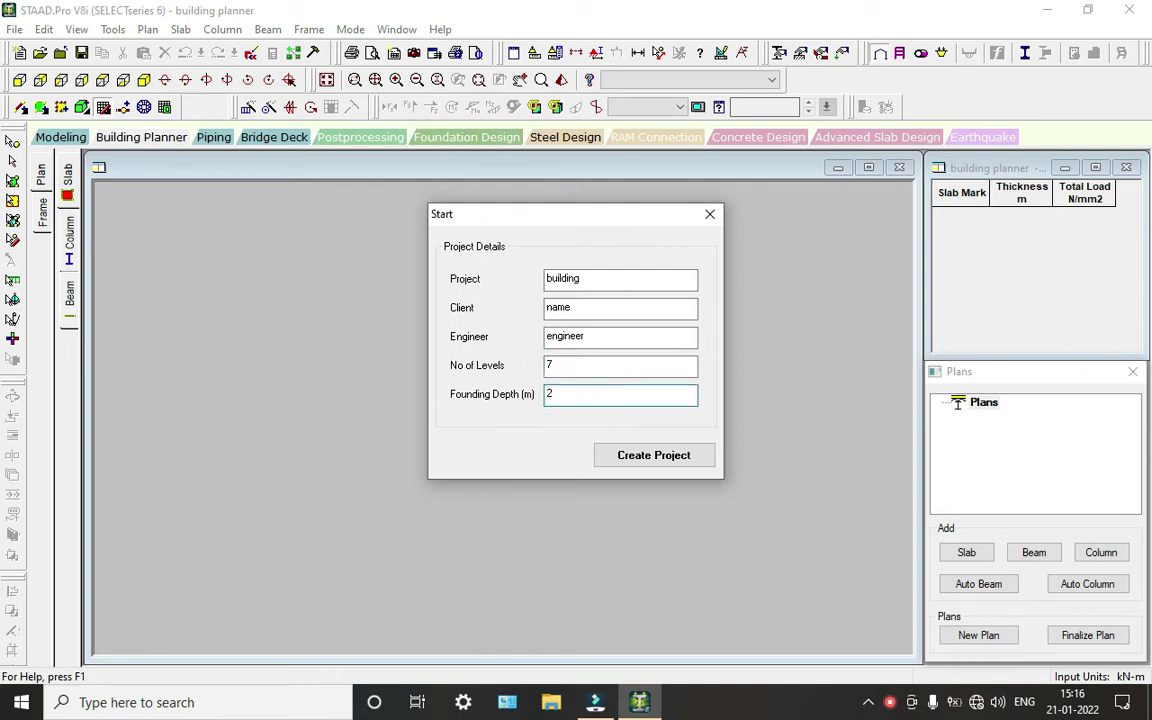
pyautogui.click(690, 460)
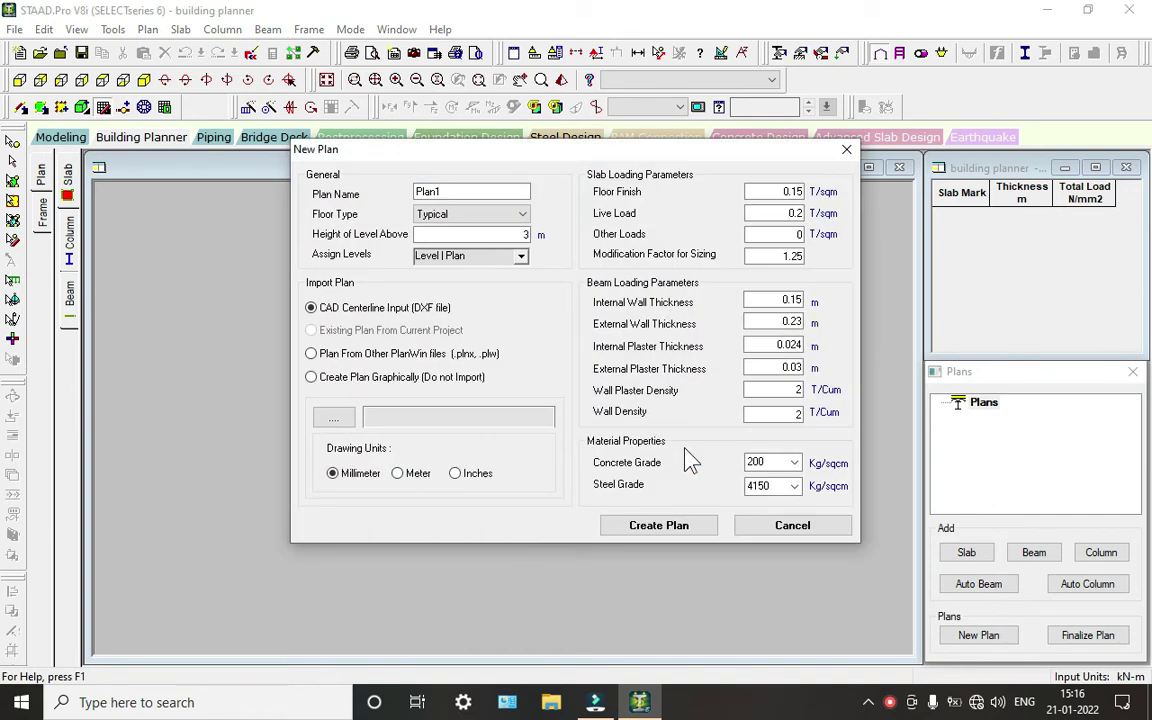
# Step: Name the new plan gf, set its floor type to Ground, and choose to create the plan graphically
pyautogui.click(460, 193)
pyautogui.moveTo(463, 193); pyautogui.dragTo(330, 225)
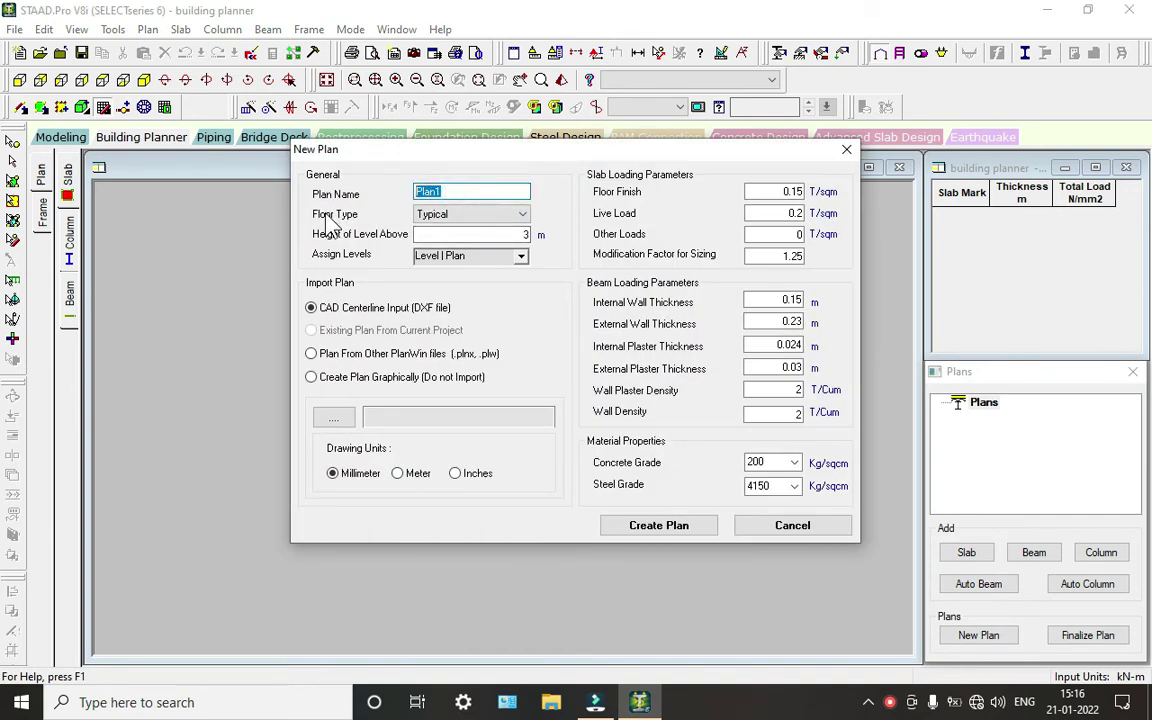
pyautogui.write('gf')
pyautogui.click(465, 214)
pyautogui.click(466, 230)
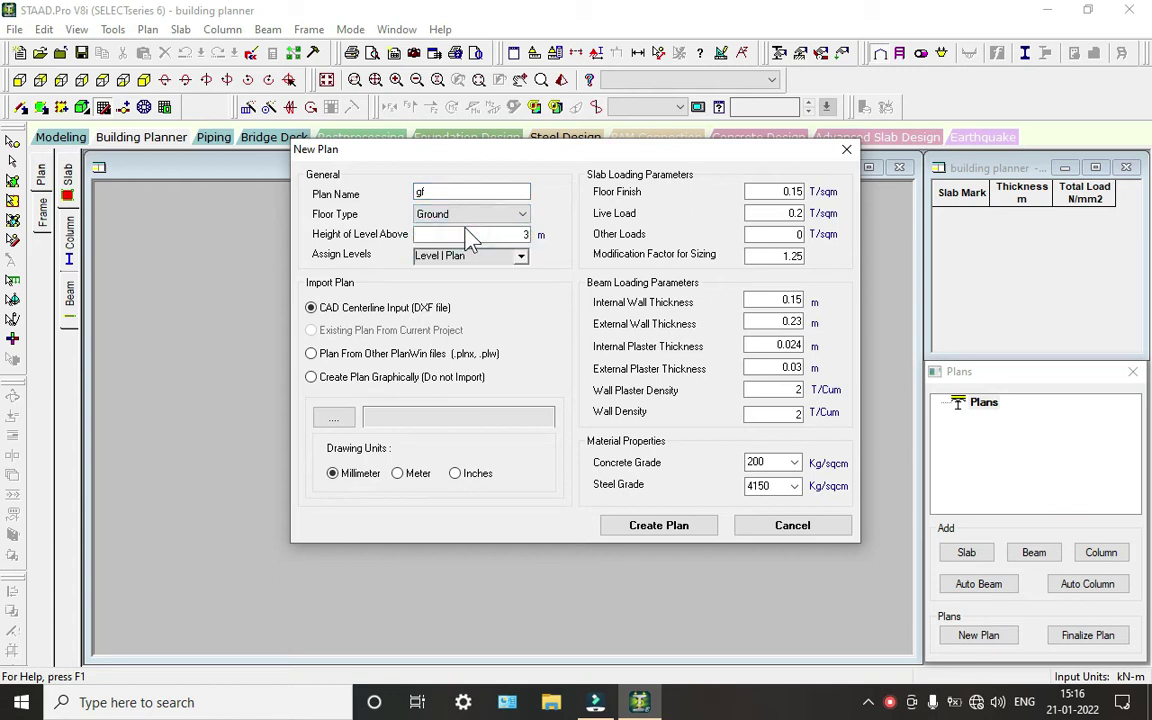
pyautogui.click(470, 236)
pyautogui.click(351, 380)
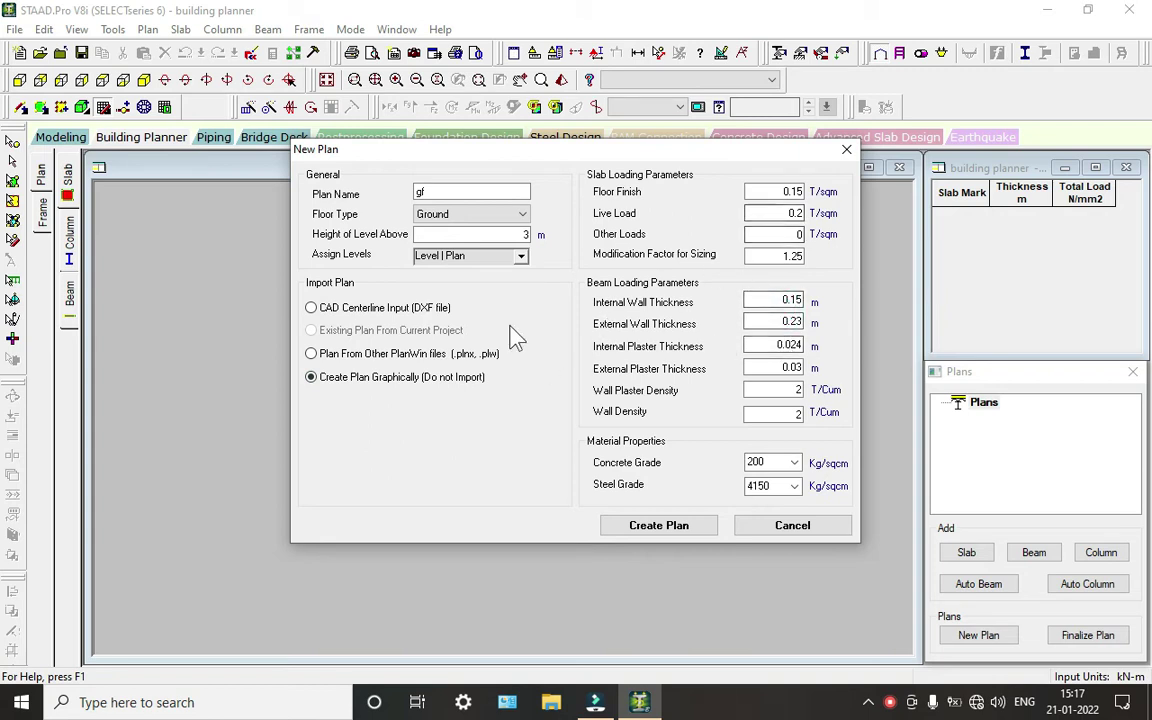
pyautogui.click(519, 257)
pyautogui.click(490, 278)
pyautogui.click(495, 298)
pyautogui.click(484, 316)
pyautogui.click(483, 335)
pyautogui.click(482, 354)
pyautogui.click(485, 373)
pyautogui.click(482, 391)
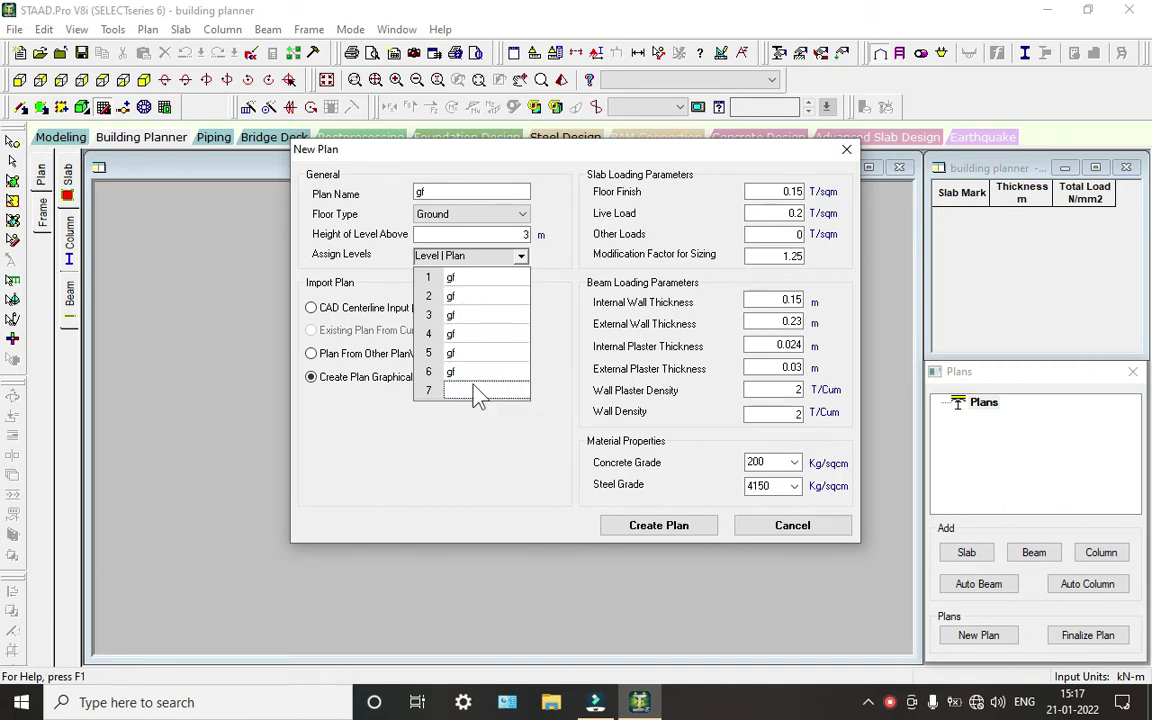
pyautogui.click(484, 352)
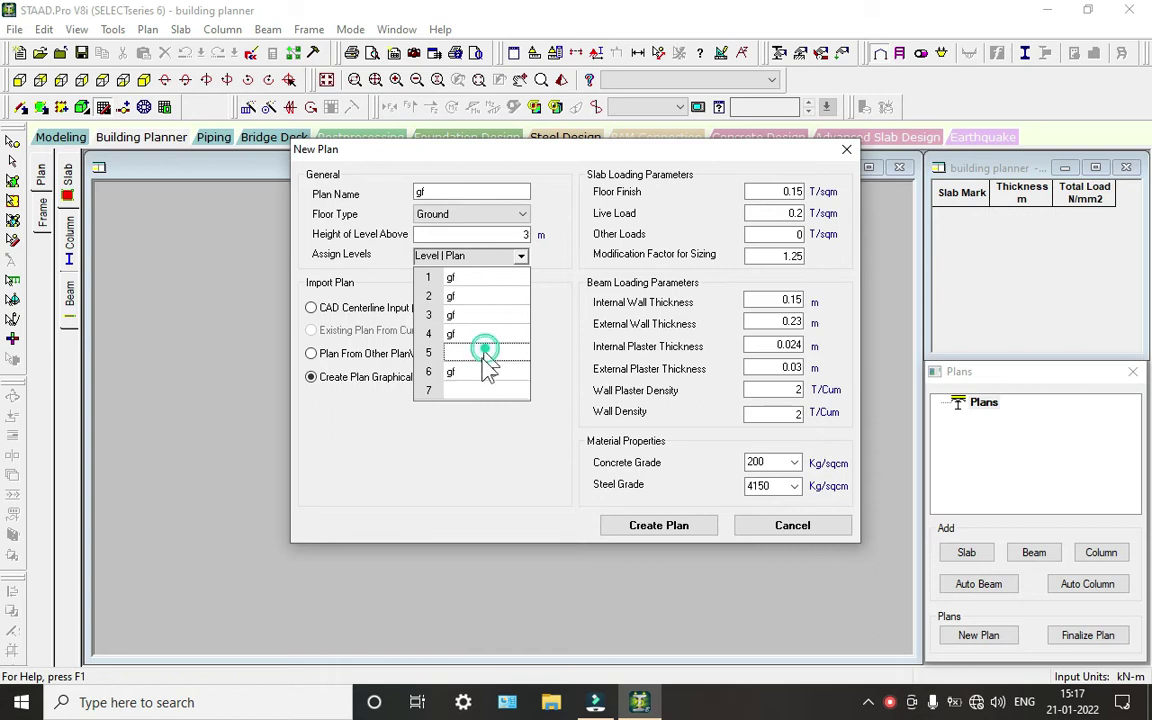
pyautogui.click(478, 374)
pyautogui.click(482, 333)
pyautogui.click(480, 315)
pyautogui.click(478, 296)
pyautogui.click(474, 279)
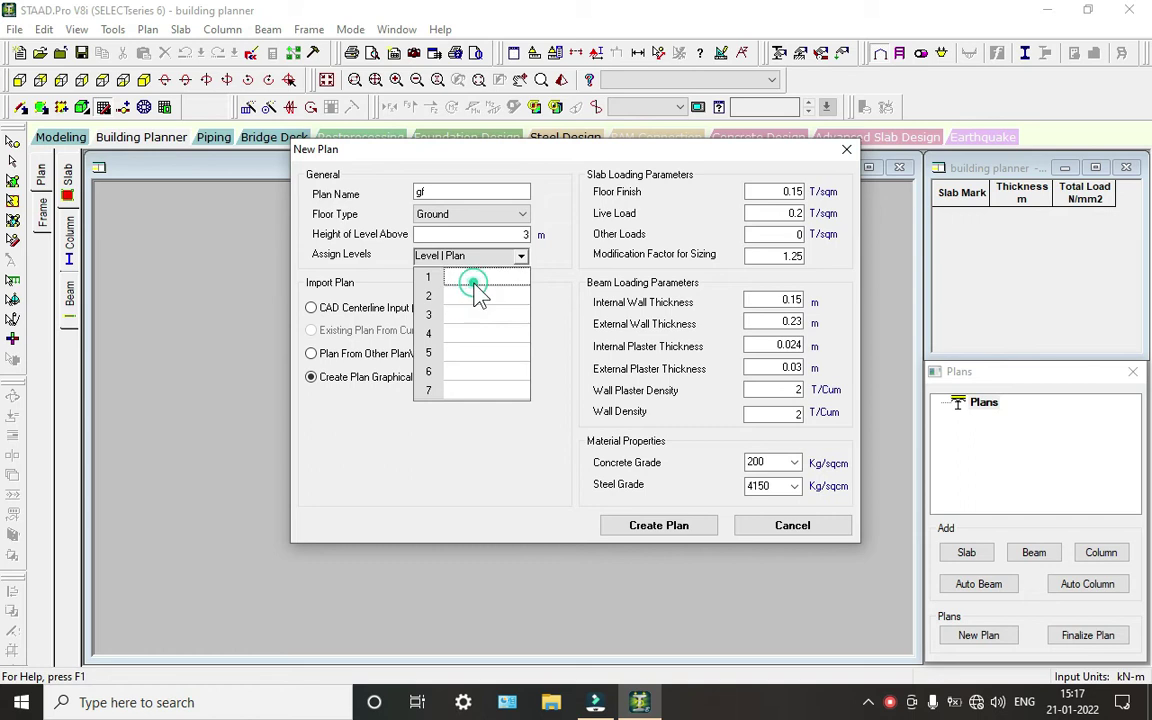
pyautogui.click(684, 525)
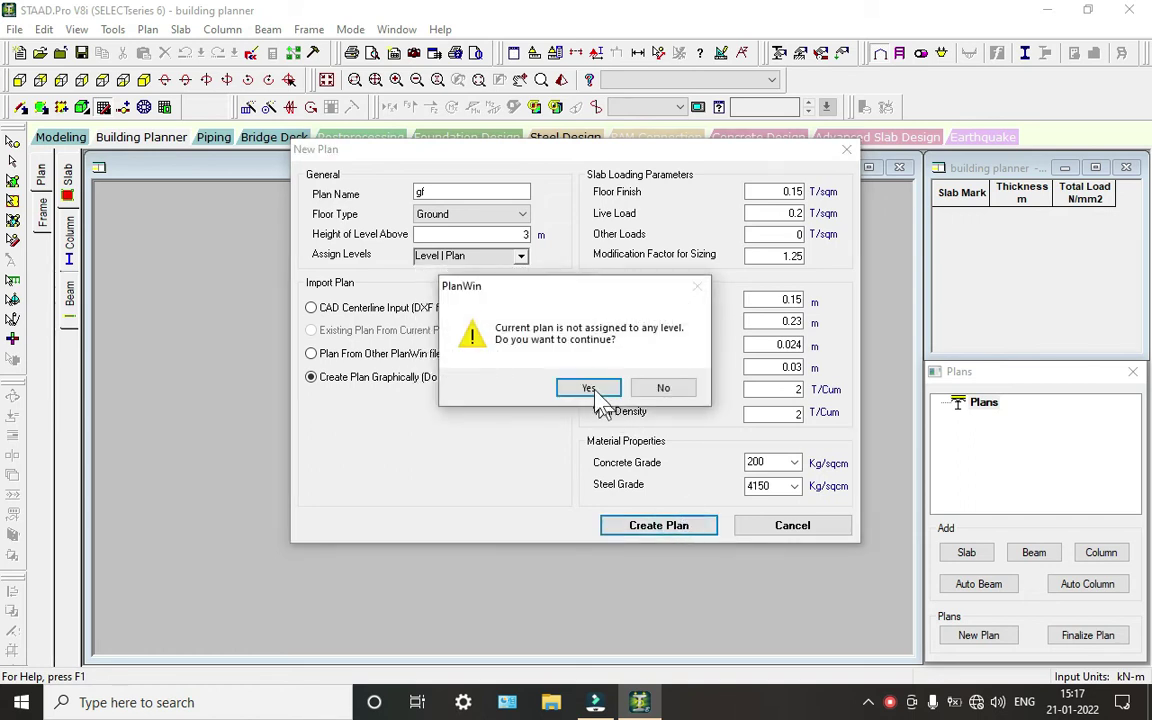
pyautogui.click(661, 387)
# Step: Assign the gf plan to level 2 and create the plan
pyautogui.click(500, 257)
pyautogui.click(482, 290)
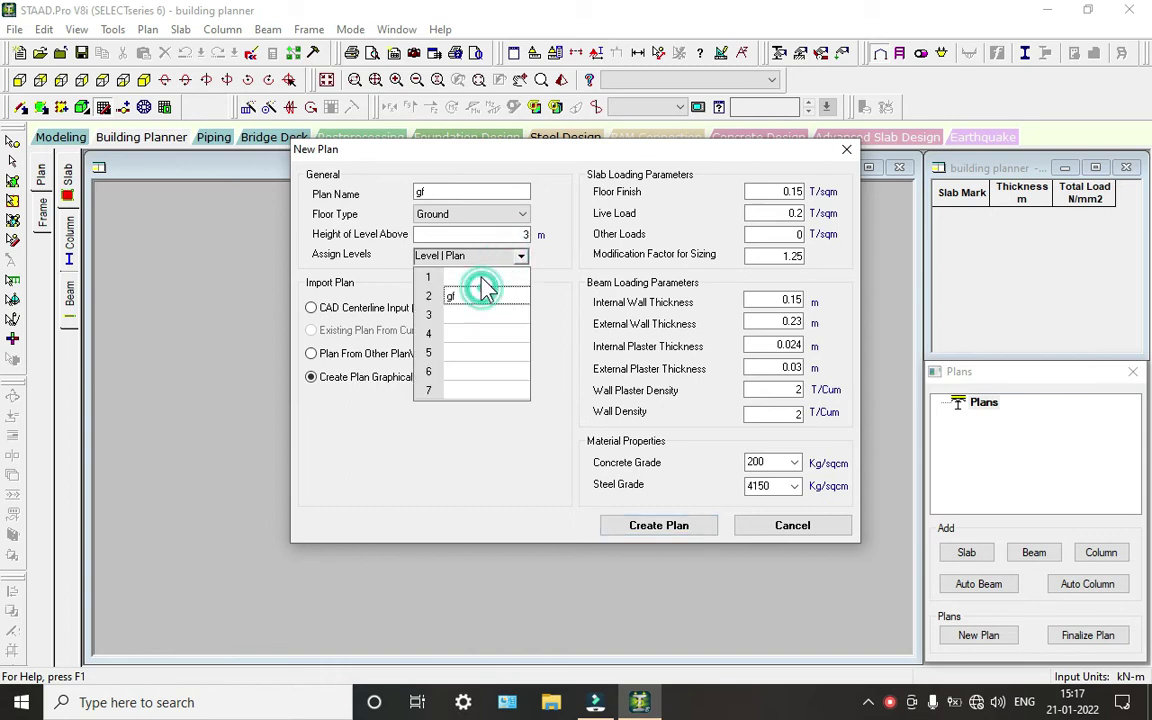
pyautogui.click(681, 530)
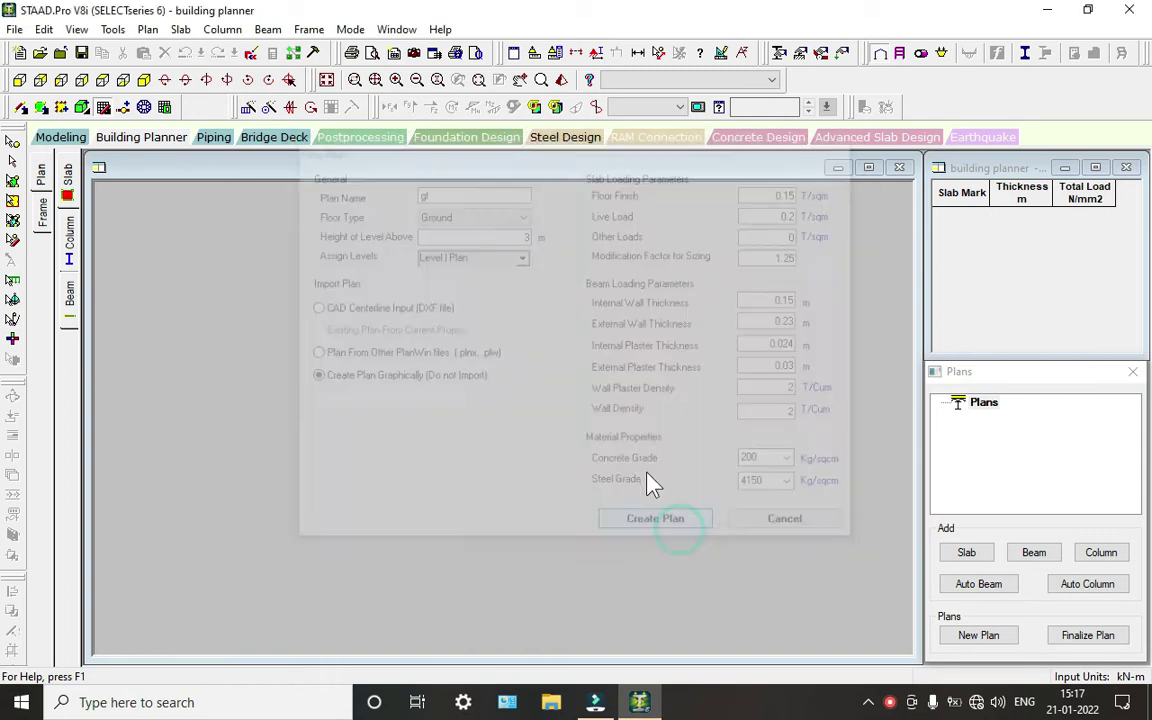
# Step: Add a rectangular two-way slab S1, 5 m by 5 m and 0.15 m thick, at the plan origin
pyautogui.click(511, 407)
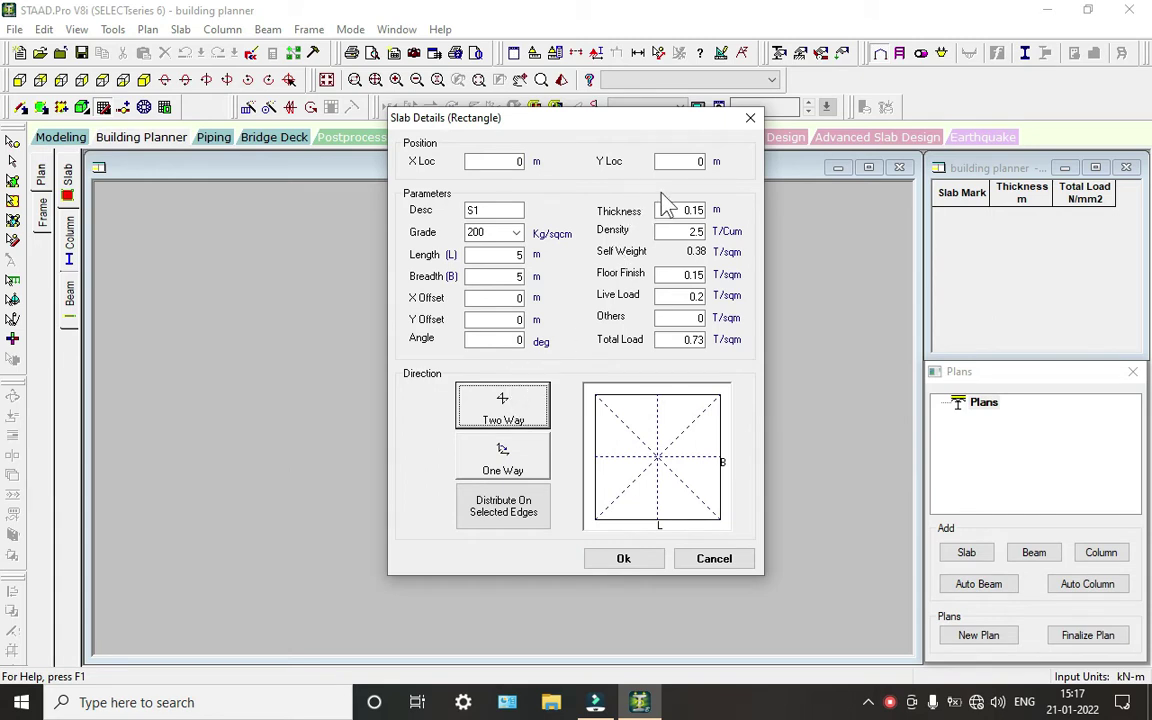
pyautogui.click(620, 558)
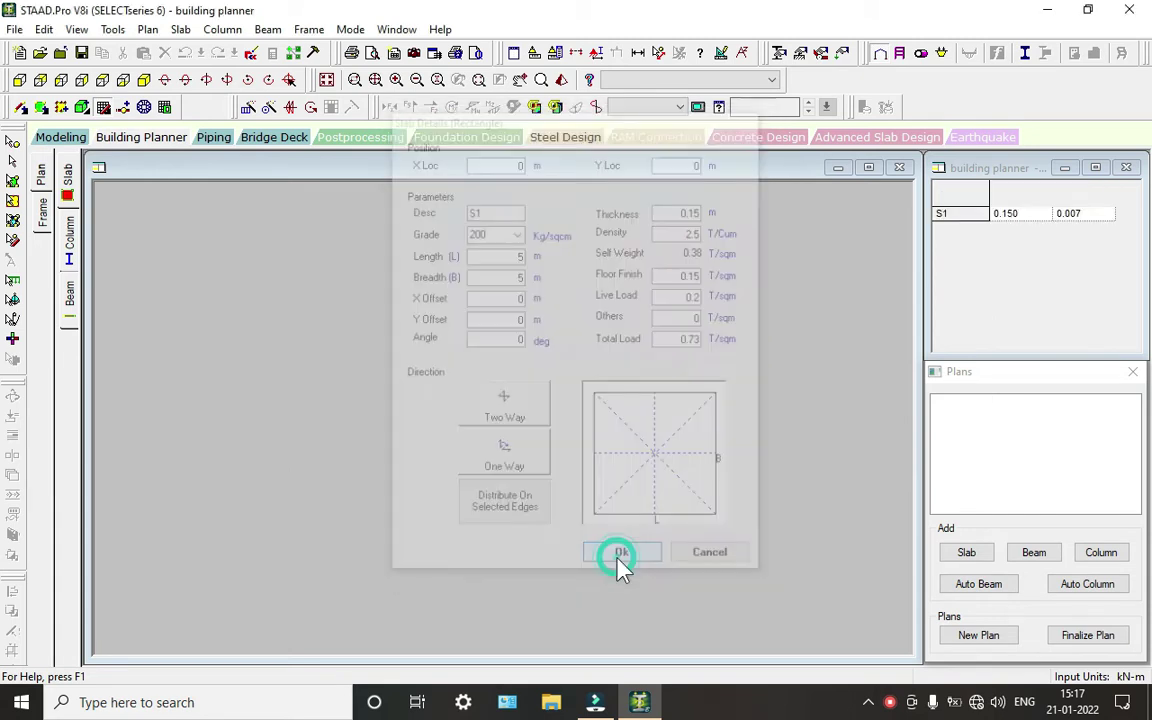
pyautogui.click(597, 520)
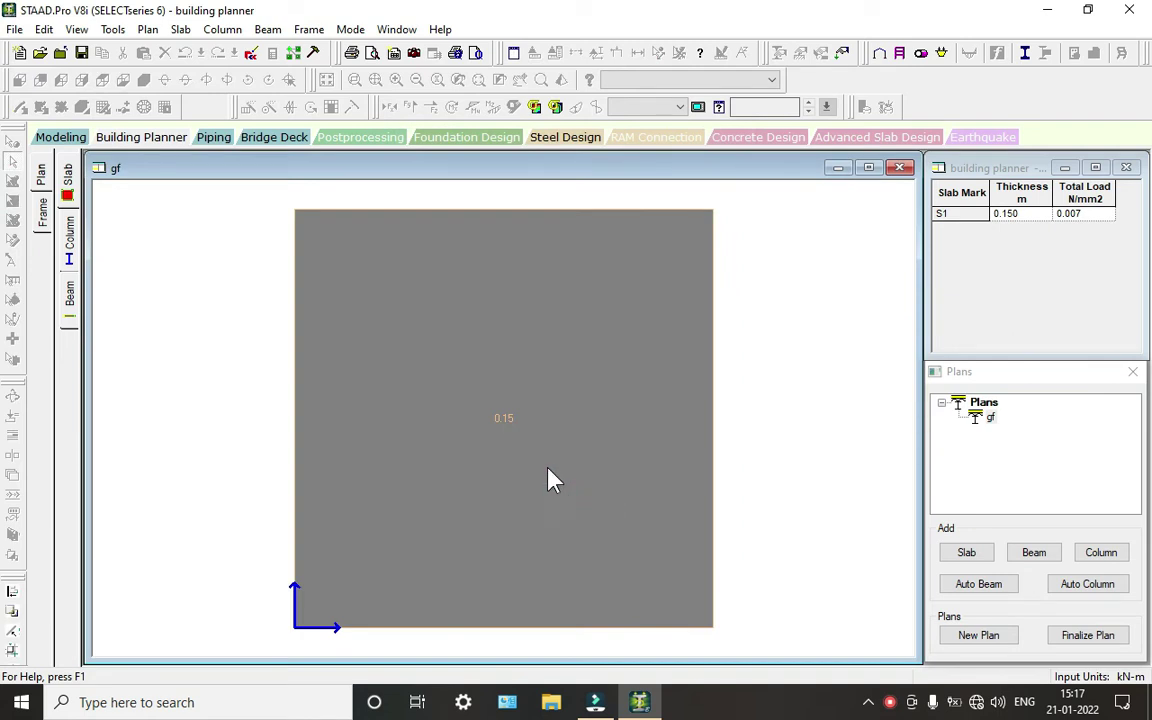
# Step: Select slab S1 and automatically generate columns at its four corners
pyautogui.click(452, 362)
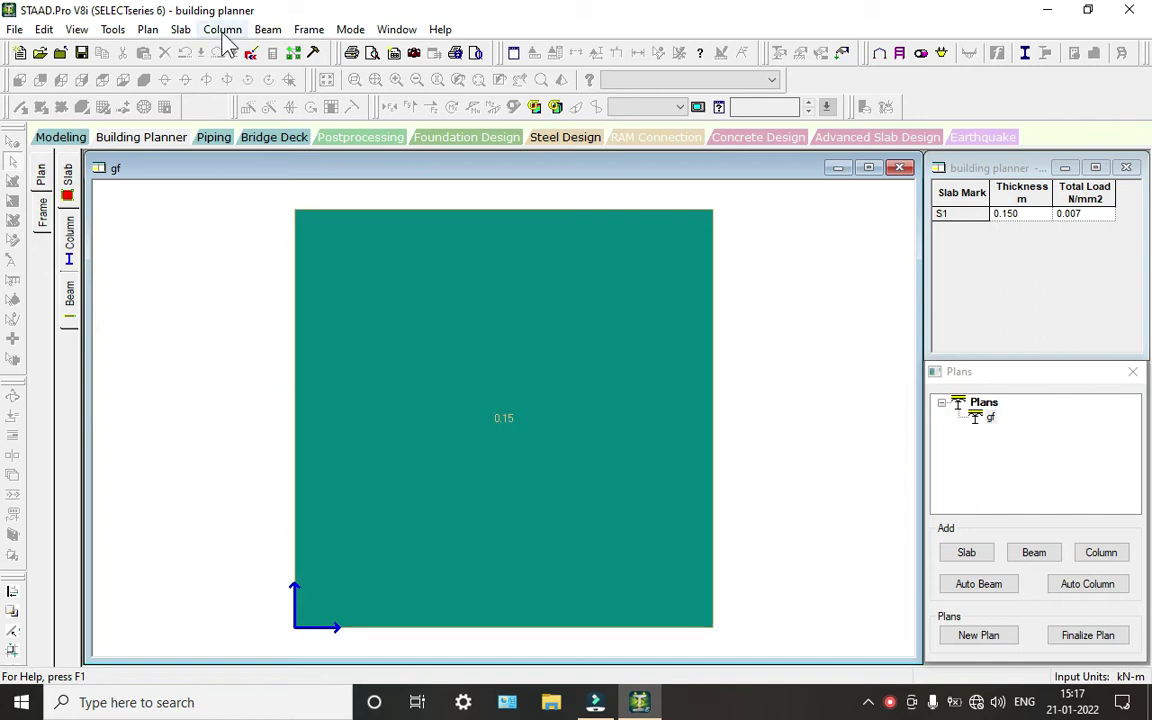
pyautogui.click(223, 31)
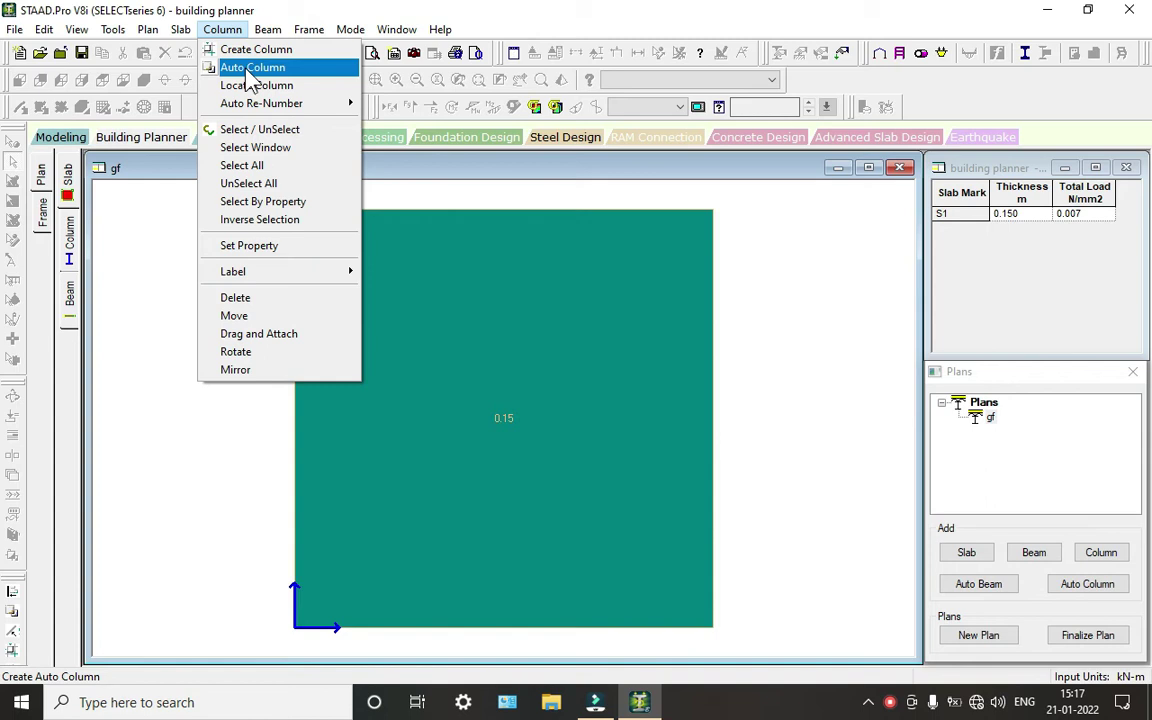
pyautogui.click(251, 78)
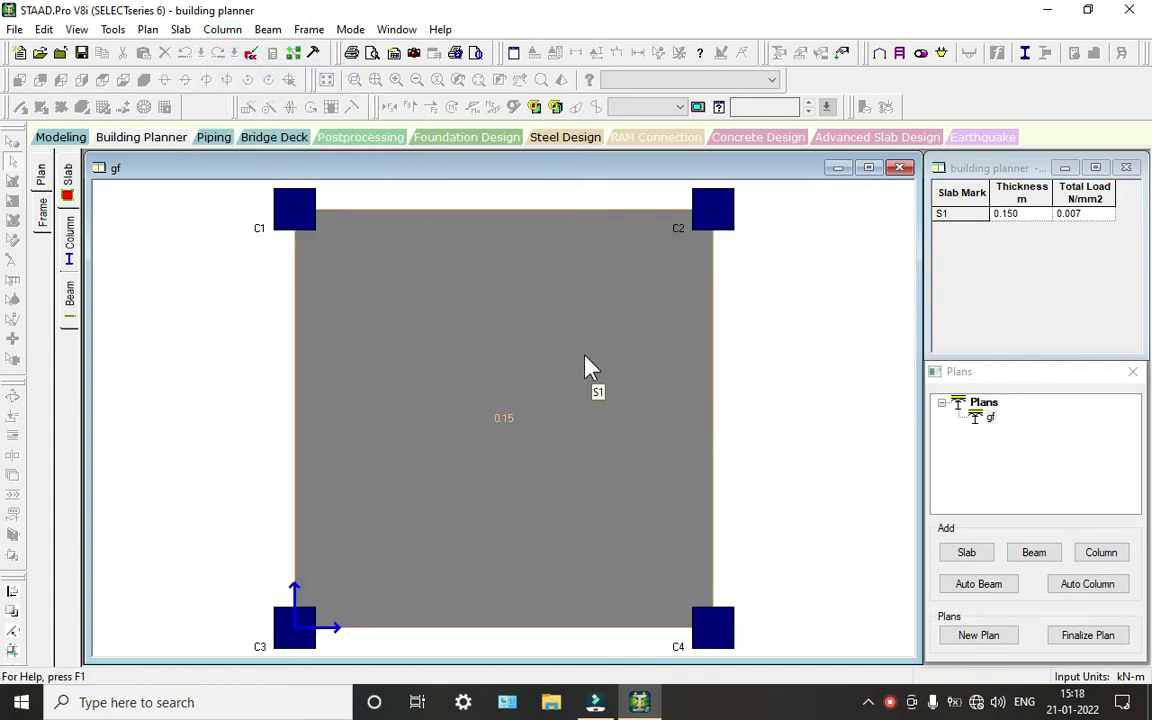
# Step: Set the size of column C1 to 0.3 m
pyautogui.rightClick(292, 208)
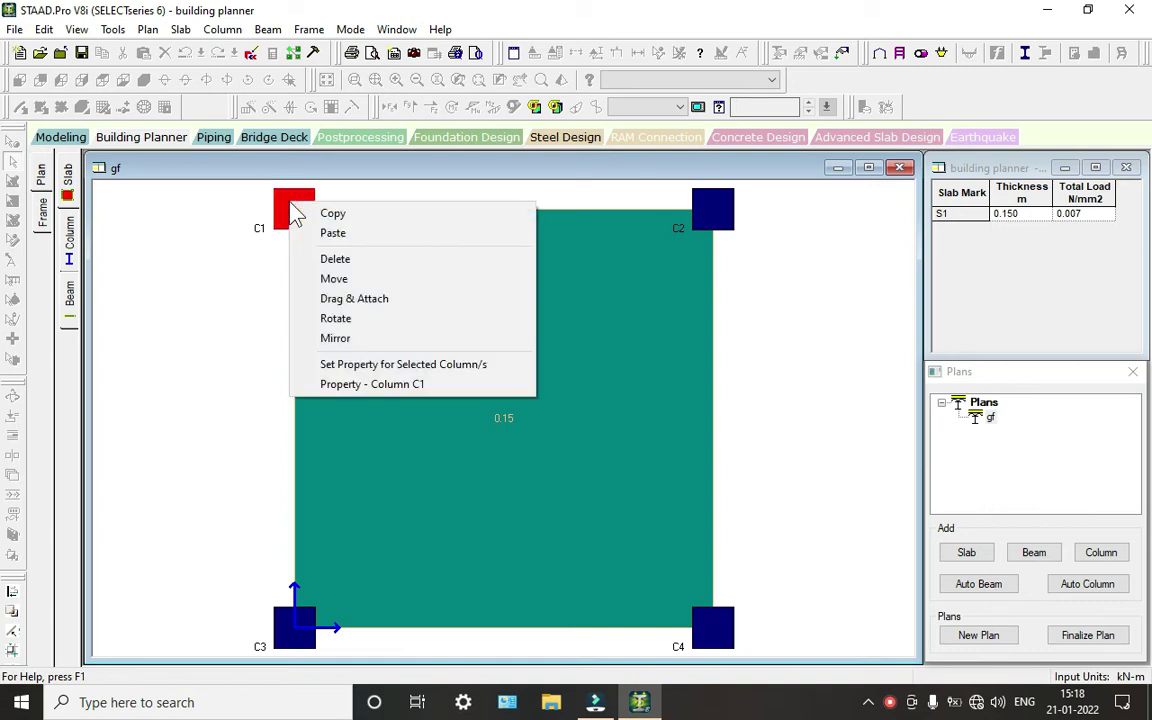
pyautogui.click(340, 386)
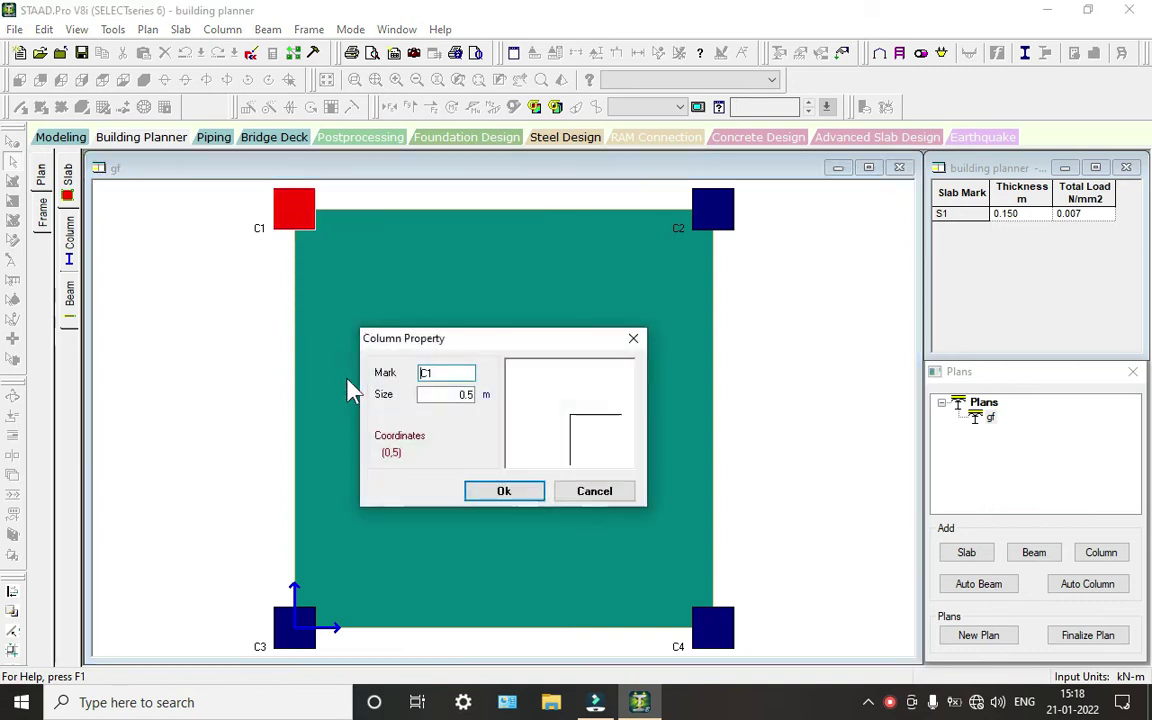
pyautogui.click(468, 395)
pyautogui.press('BackSpace')
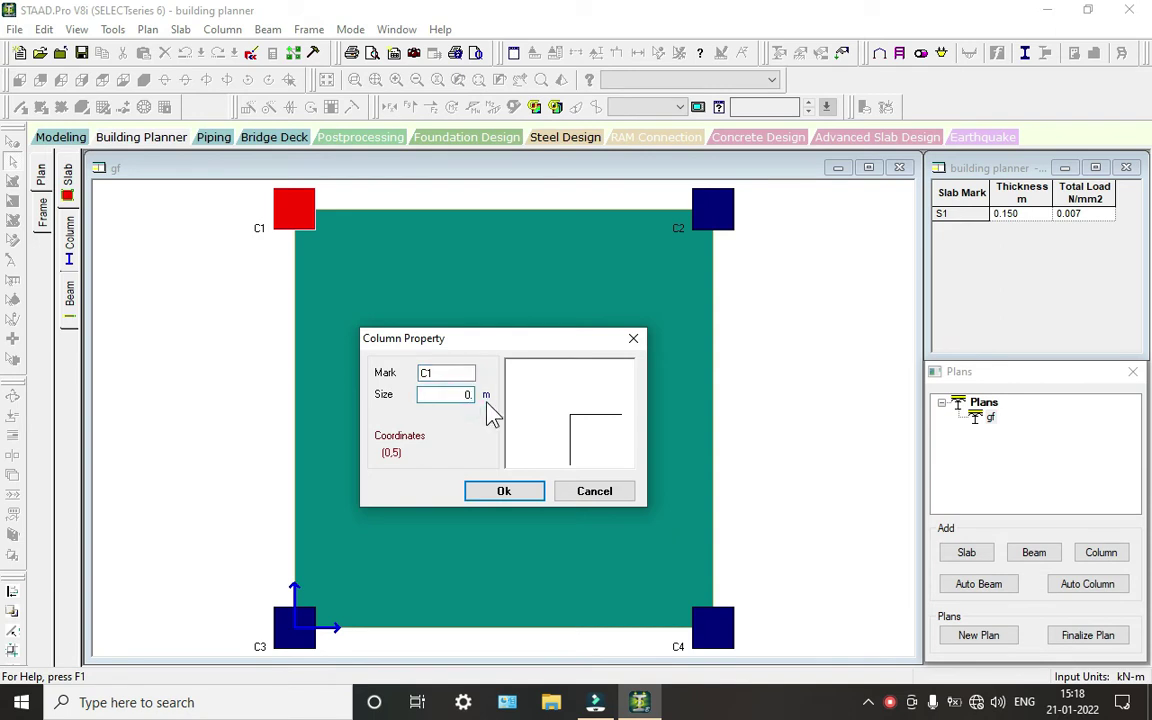
pyautogui.write('3')
pyautogui.click(518, 495)
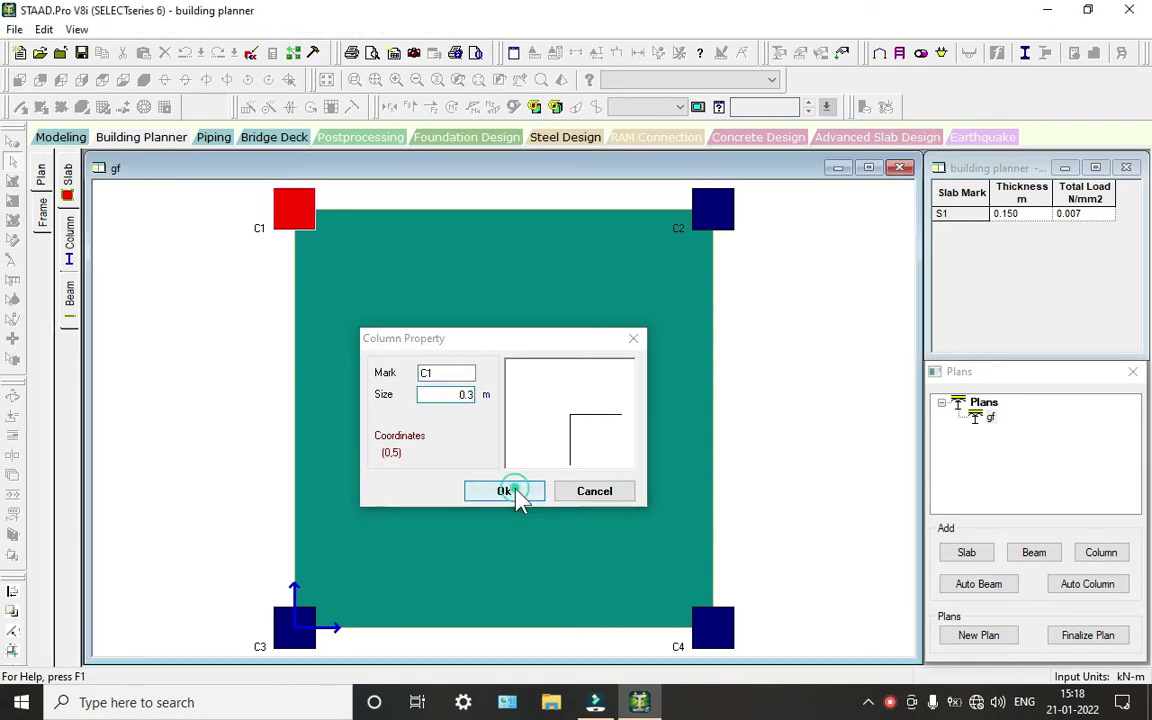
pyautogui.click(715, 211)
pyautogui.rightClick(718, 210)
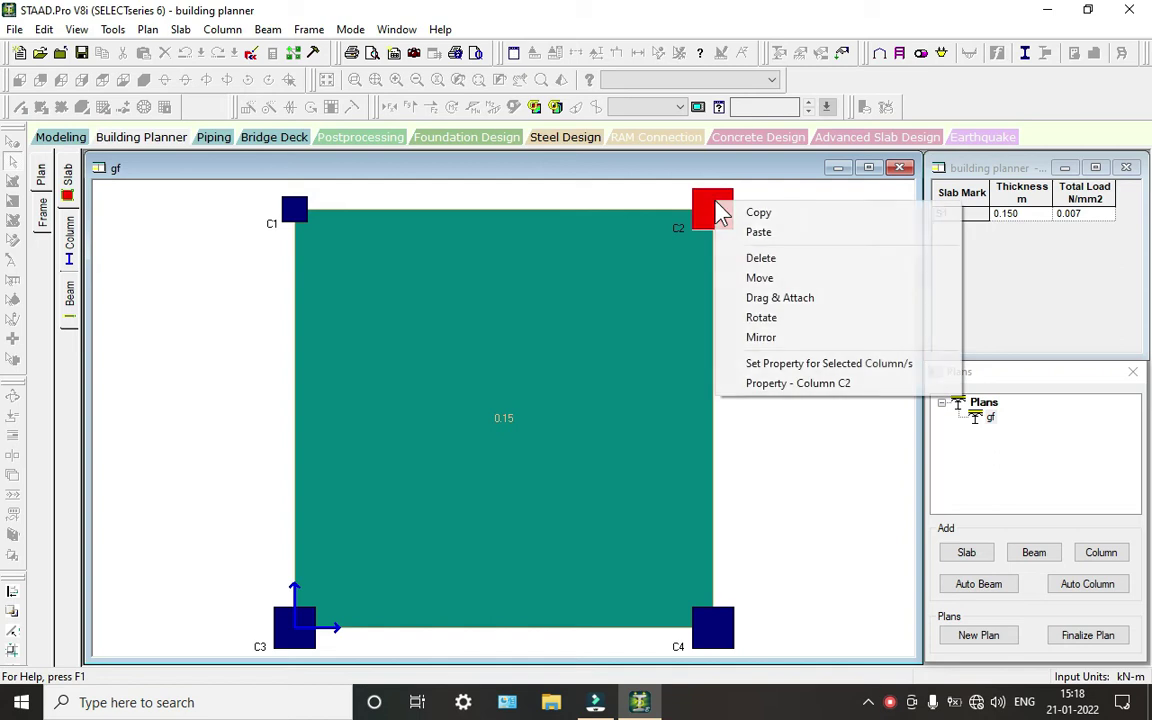
pyautogui.click(740, 384)
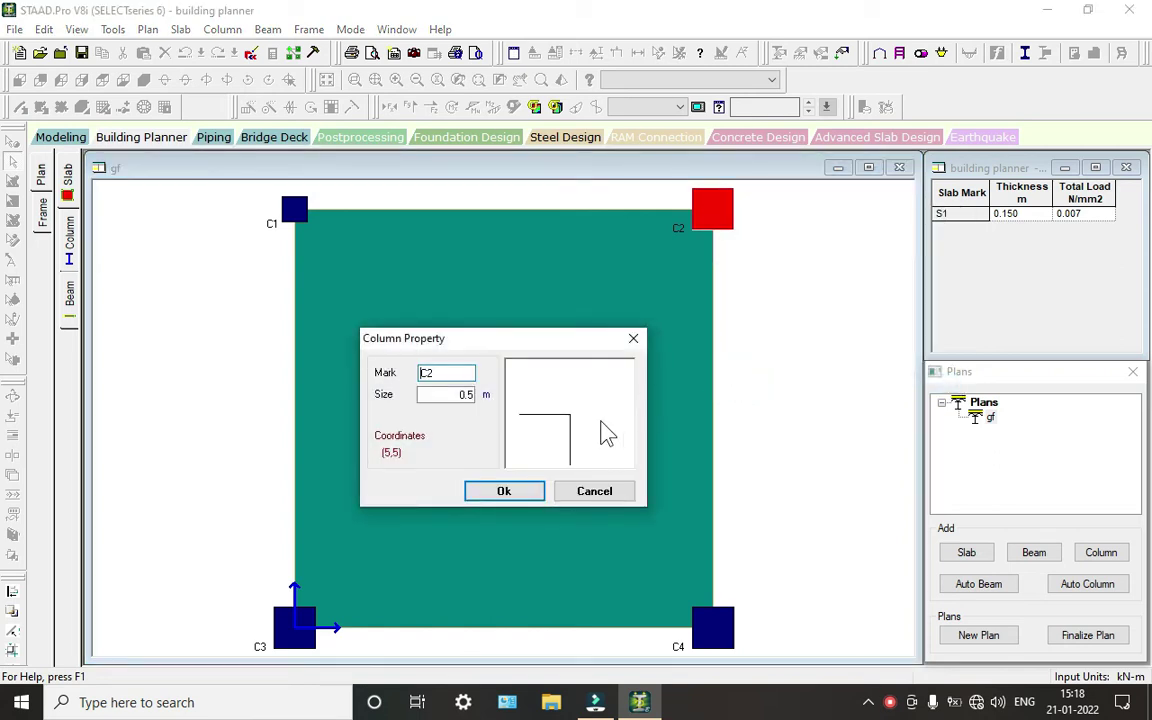
pyautogui.click(610, 487)
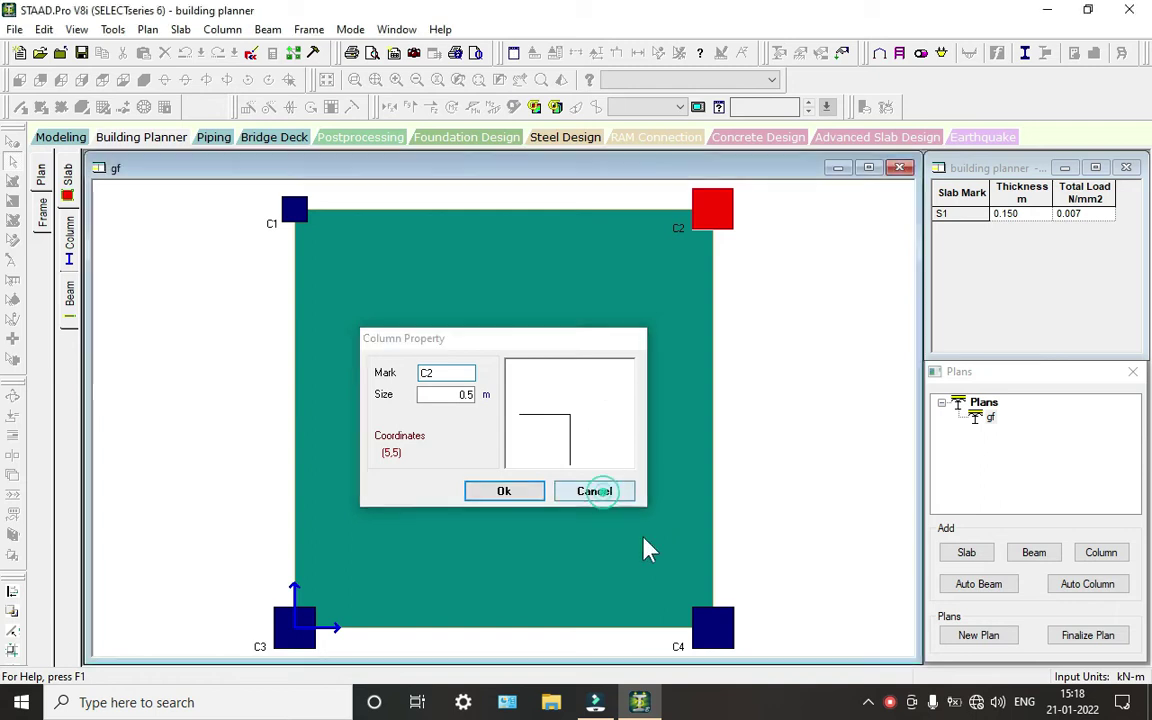
# Step: Set the size of column C4 to 0.3 m
pyautogui.click(727, 635)
pyautogui.rightClick(730, 638)
pyautogui.click(800, 614)
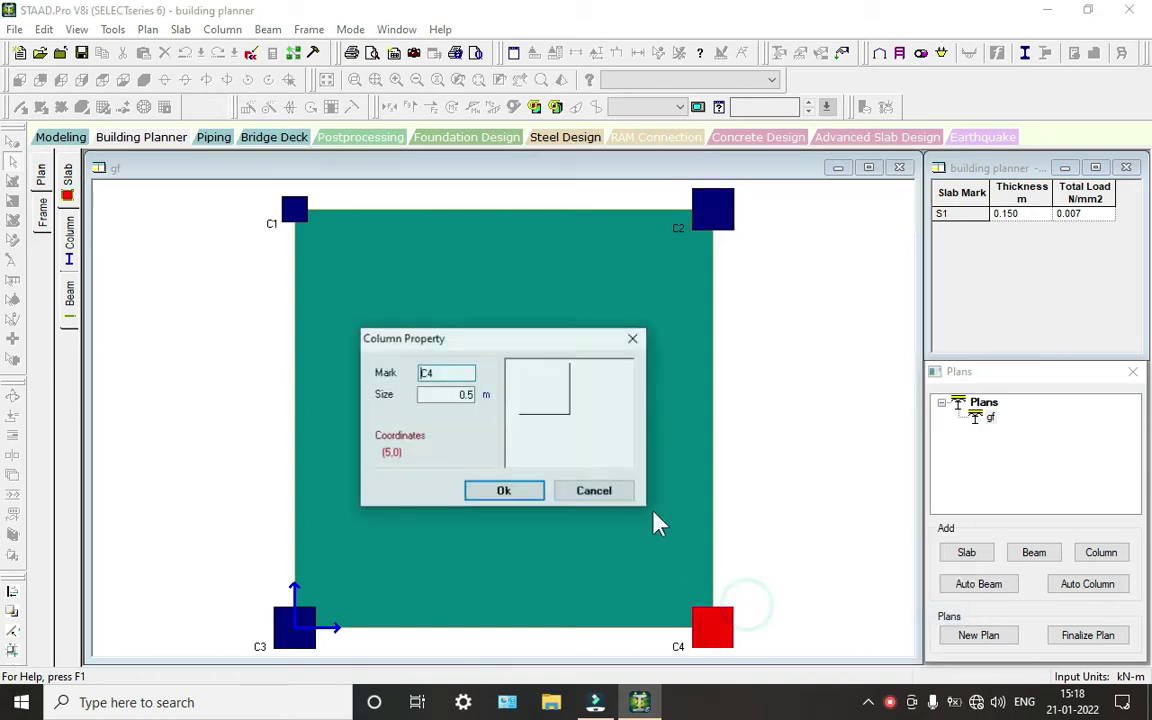
pyautogui.click(470, 395)
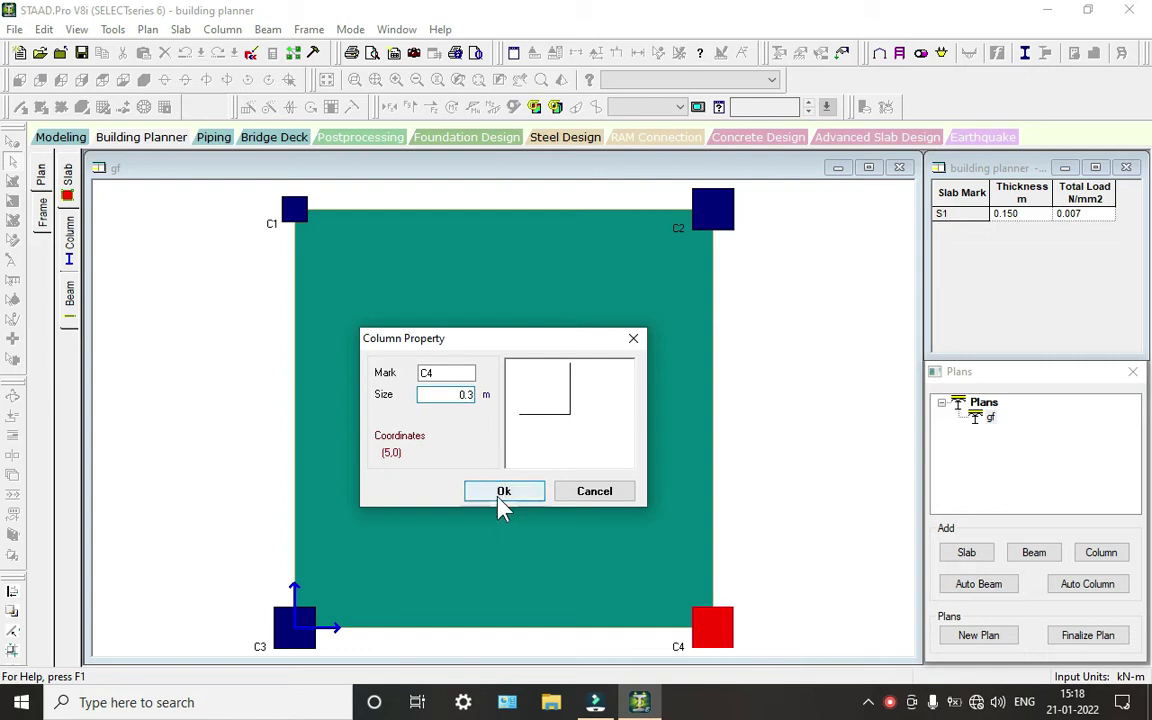
pyautogui.click(502, 494)
# Step: Set the sizes of columns C2 and C3 to 0.3 m to match the other two columns
pyautogui.click(715, 214)
pyautogui.rightClick(715, 214)
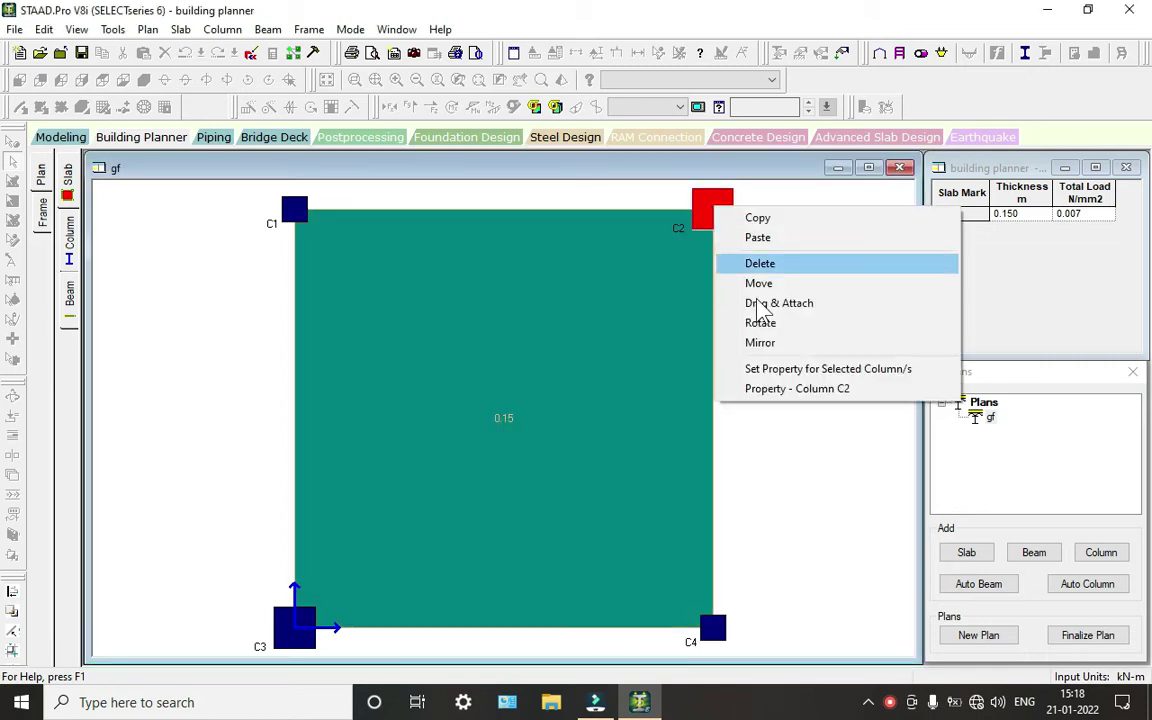
pyautogui.click(778, 390)
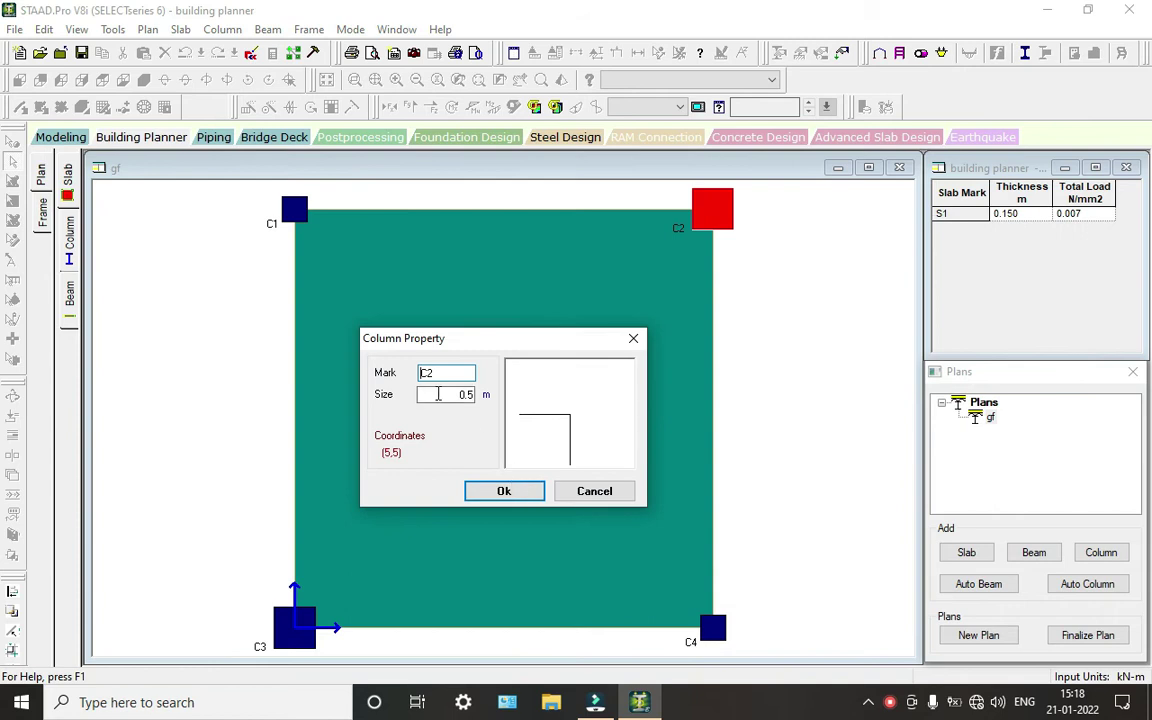
pyautogui.click(473, 394)
pyautogui.click(504, 491)
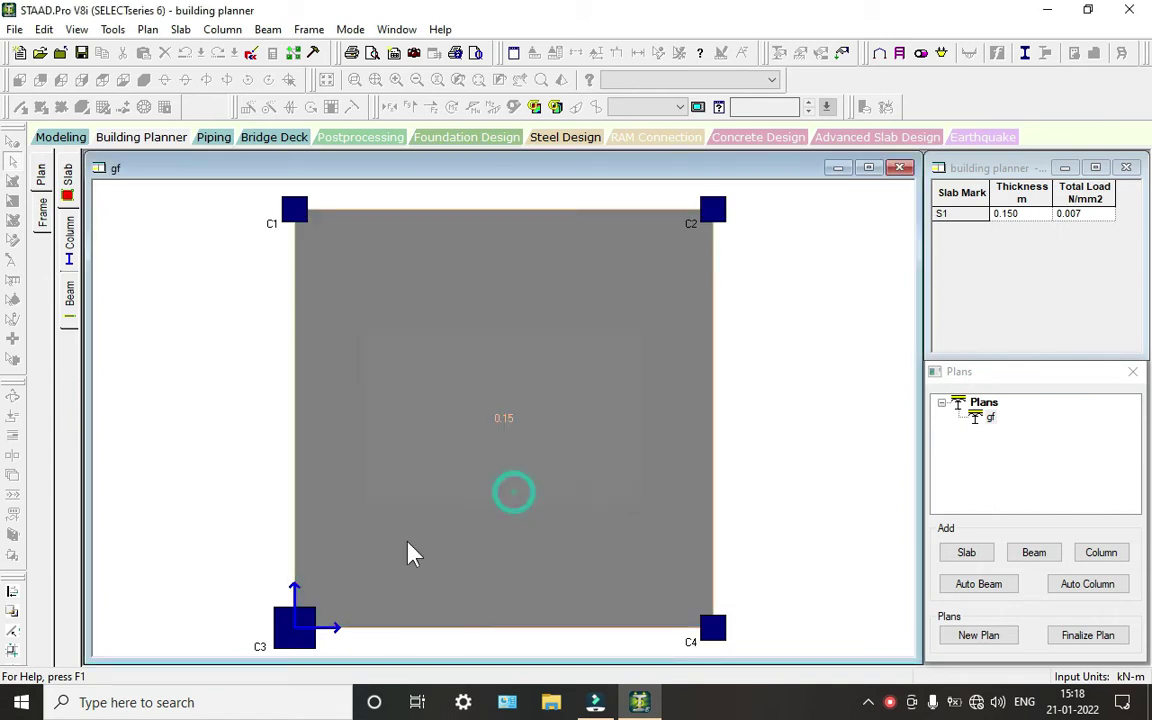
pyautogui.rightClick(299, 641)
pyautogui.click(330, 614)
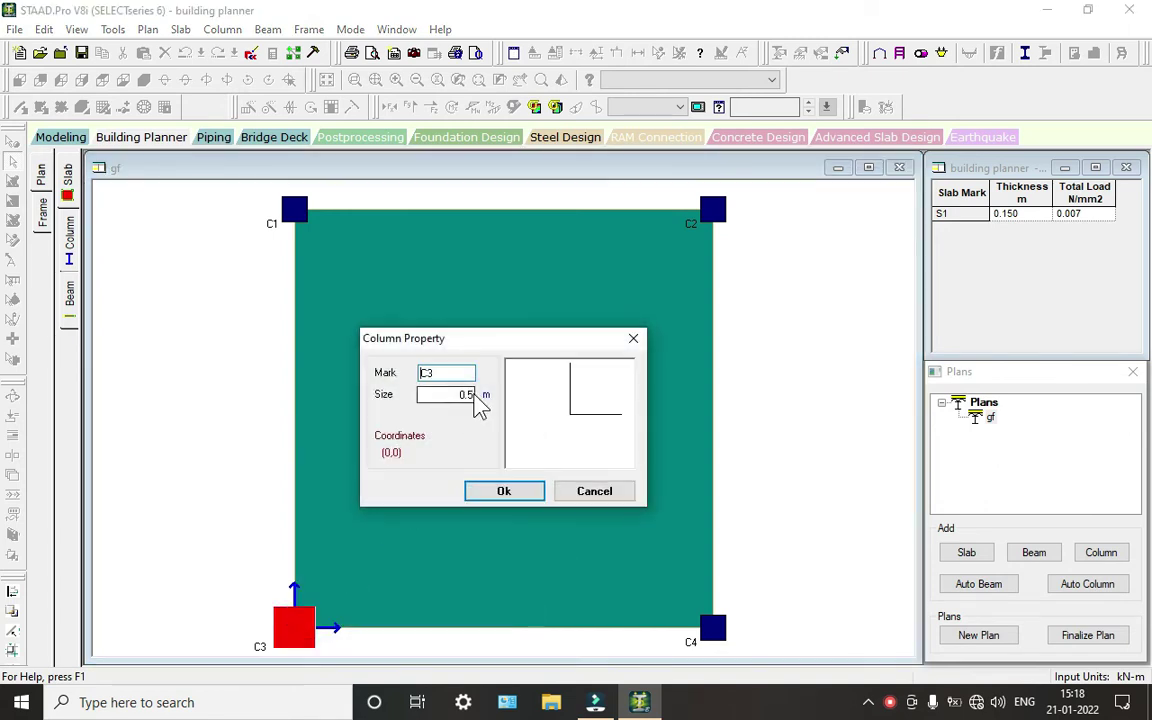
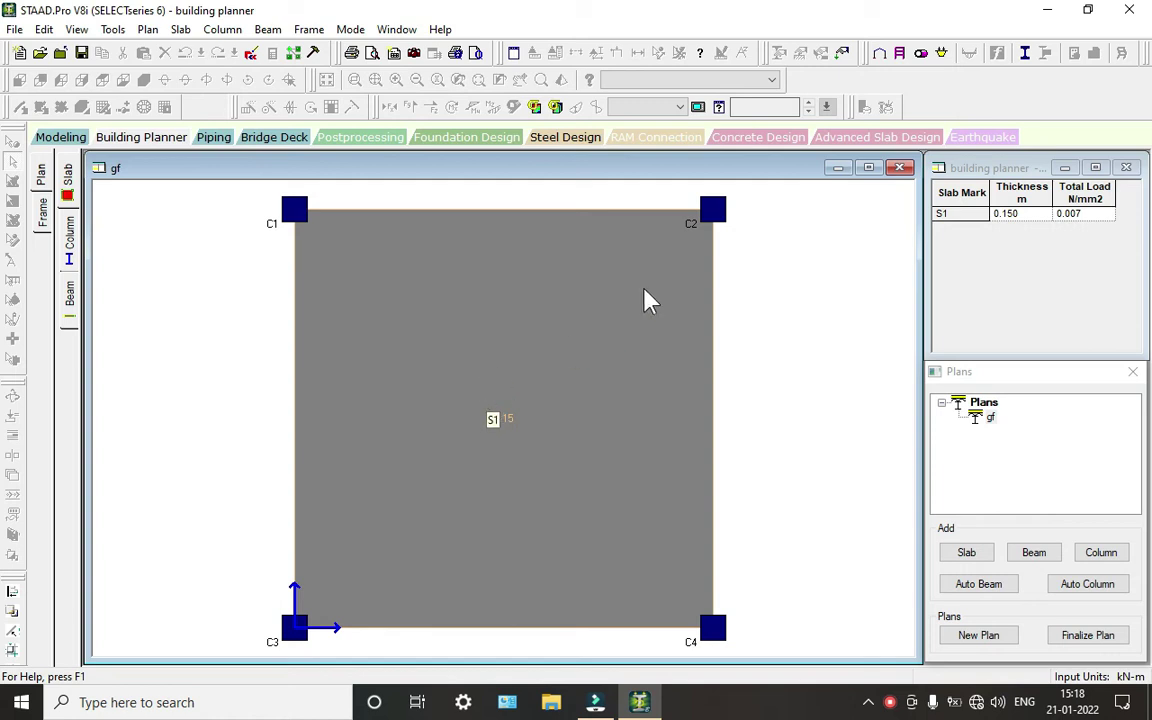
pyautogui.click(202, 235)
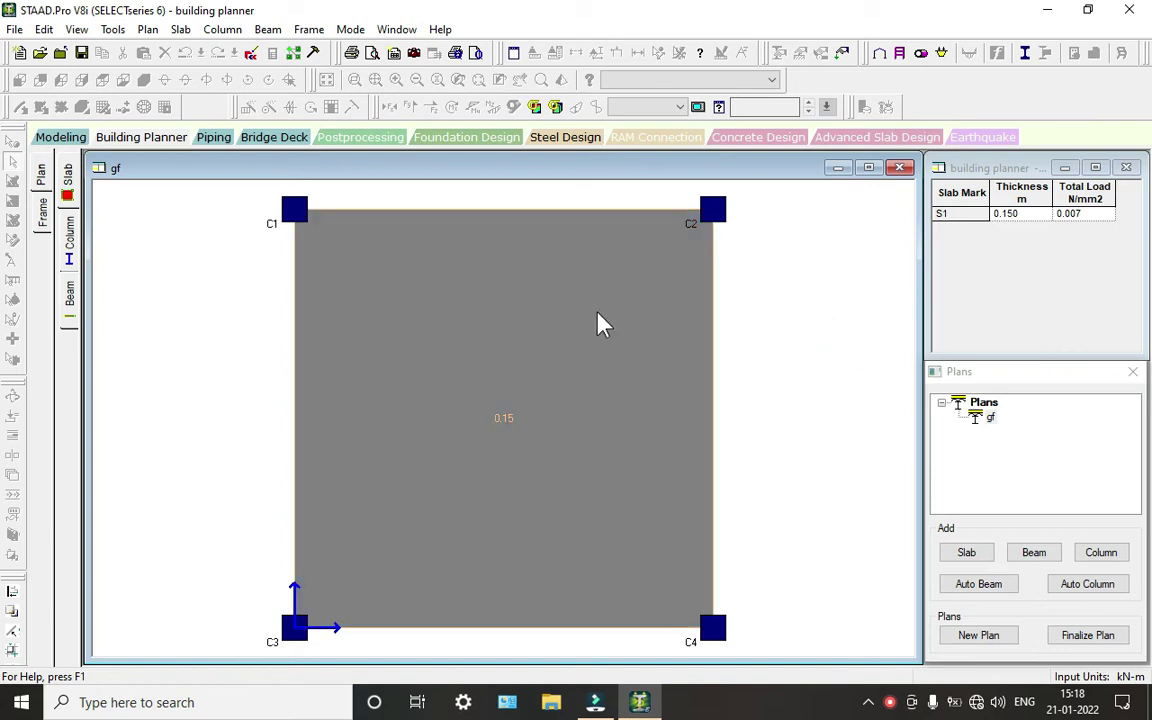
# Step: Copy slab S1 and paste it with its base point at column C4, using 0 m X and Y offsets
pyautogui.rightClick(600, 318)
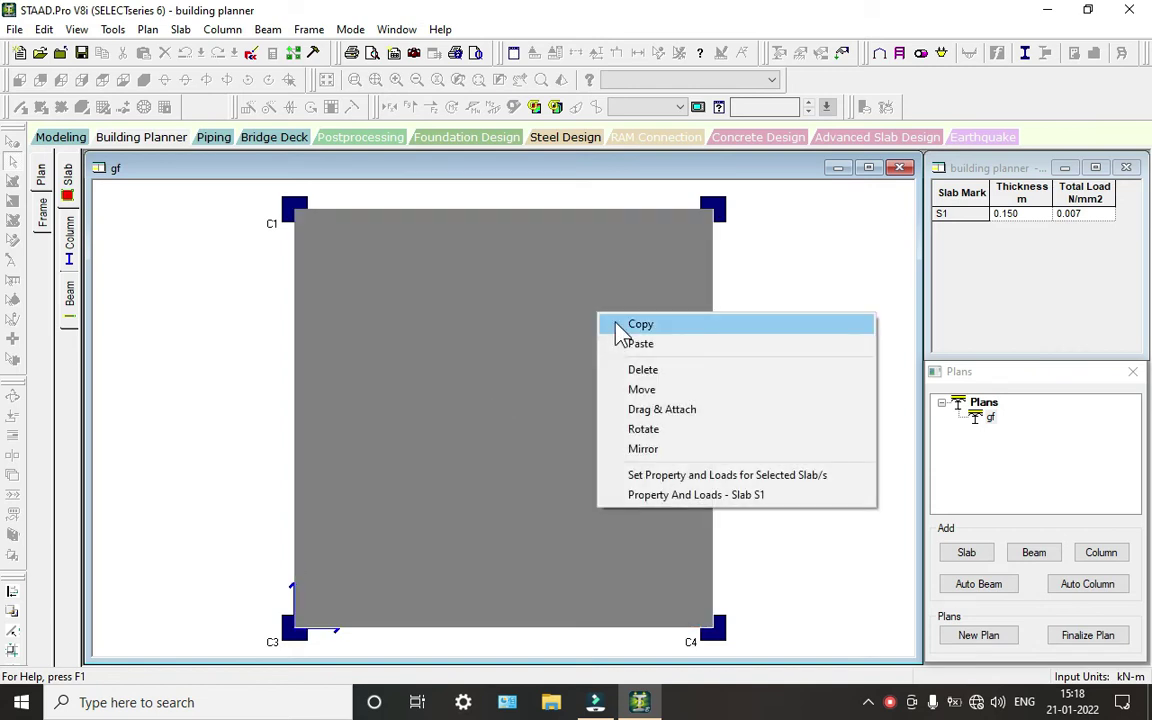
pyautogui.click(620, 326)
pyautogui.rightClick(617, 345)
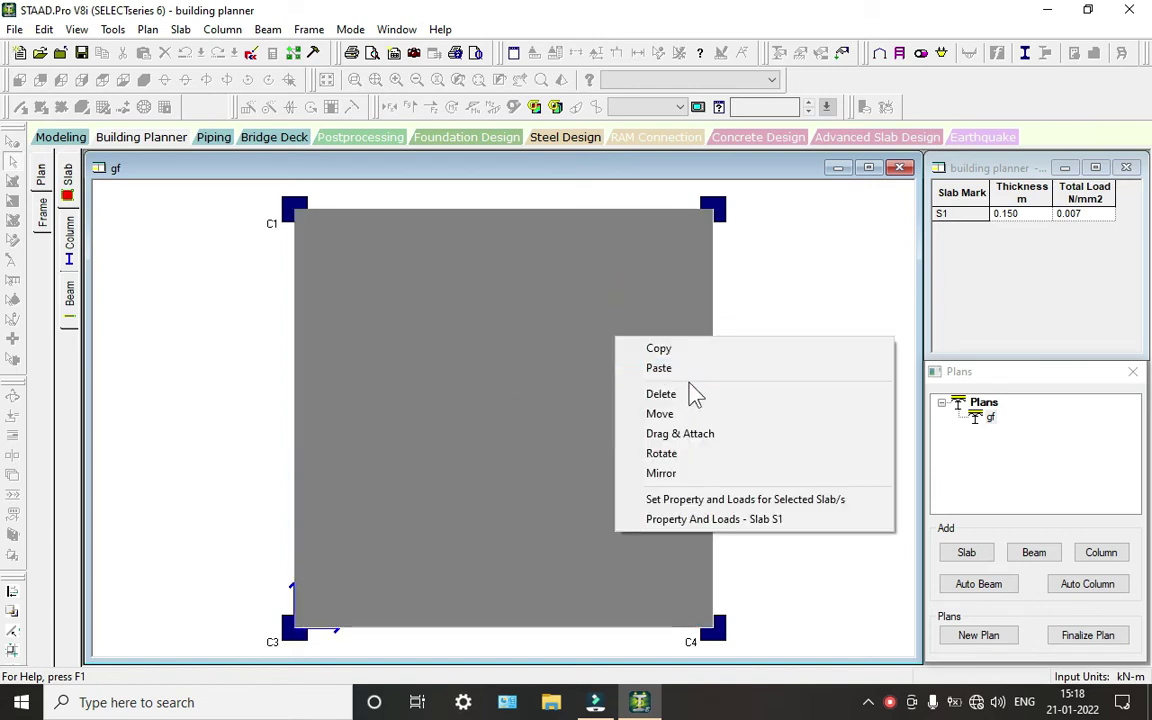
pyautogui.click(707, 372)
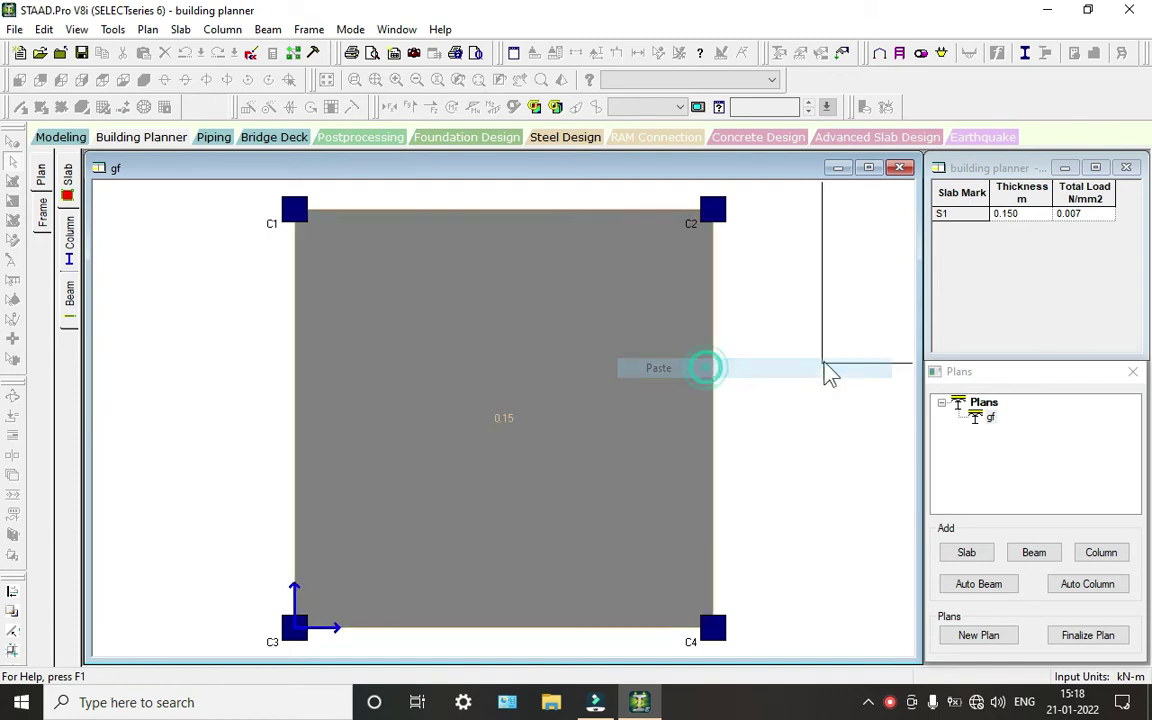
pyautogui.click(719, 638)
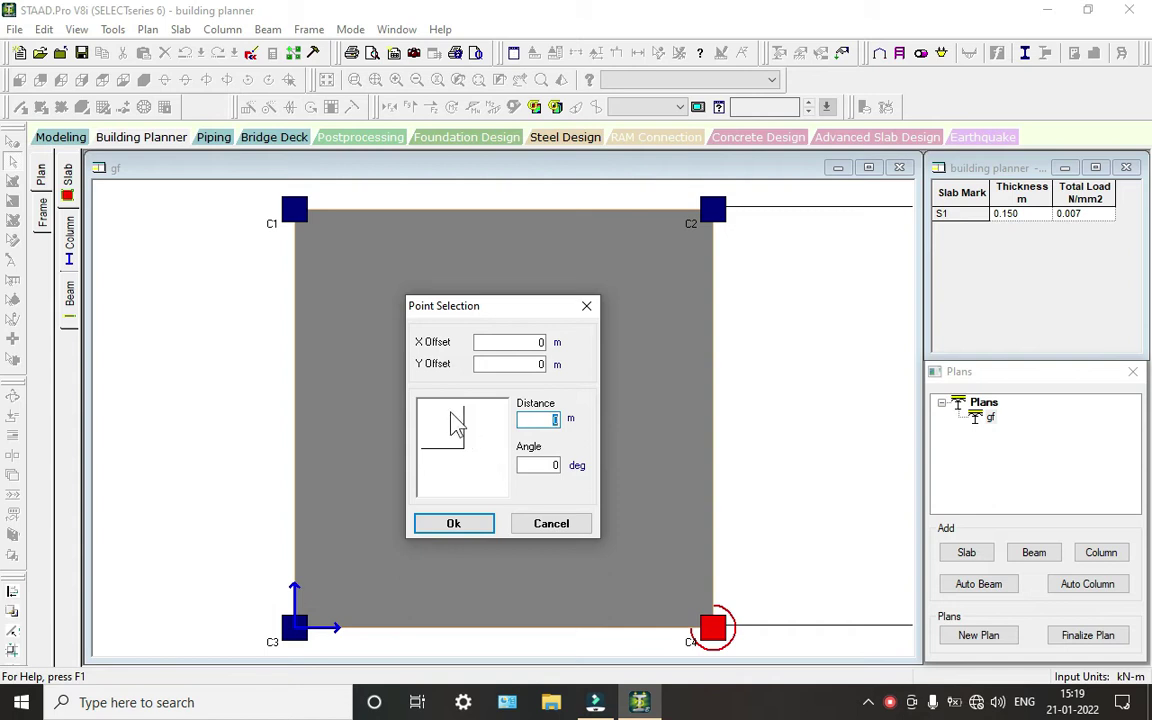
pyautogui.click(453, 523)
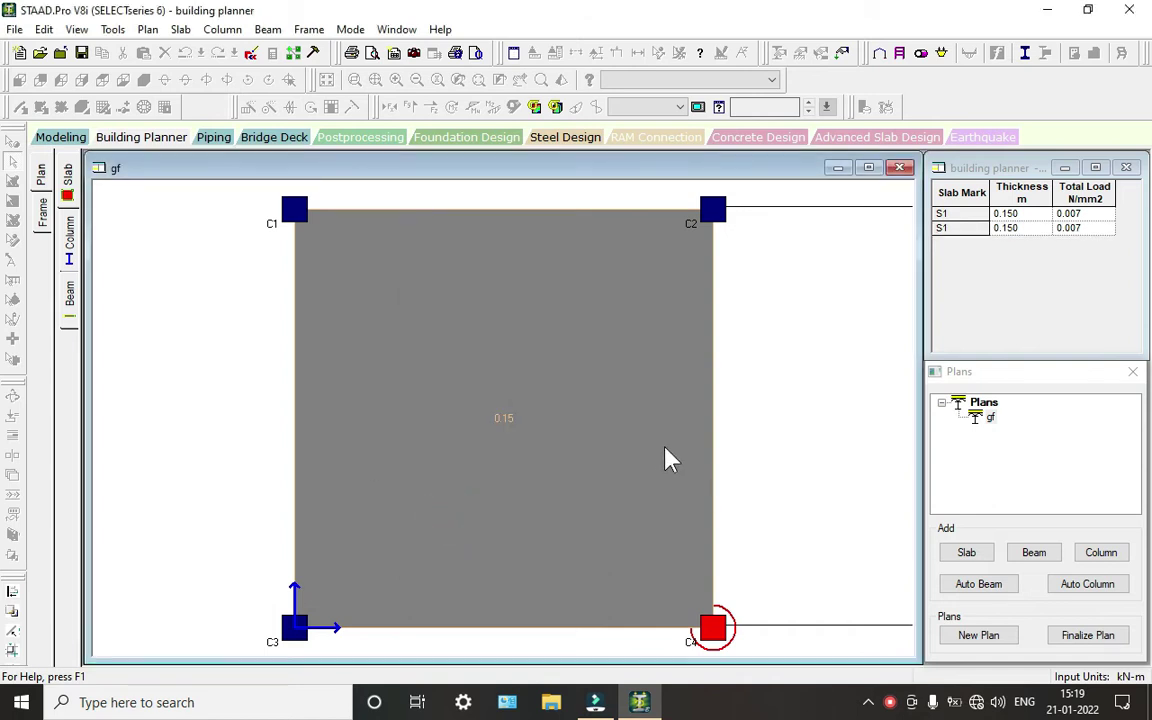
pyautogui.click(777, 418)
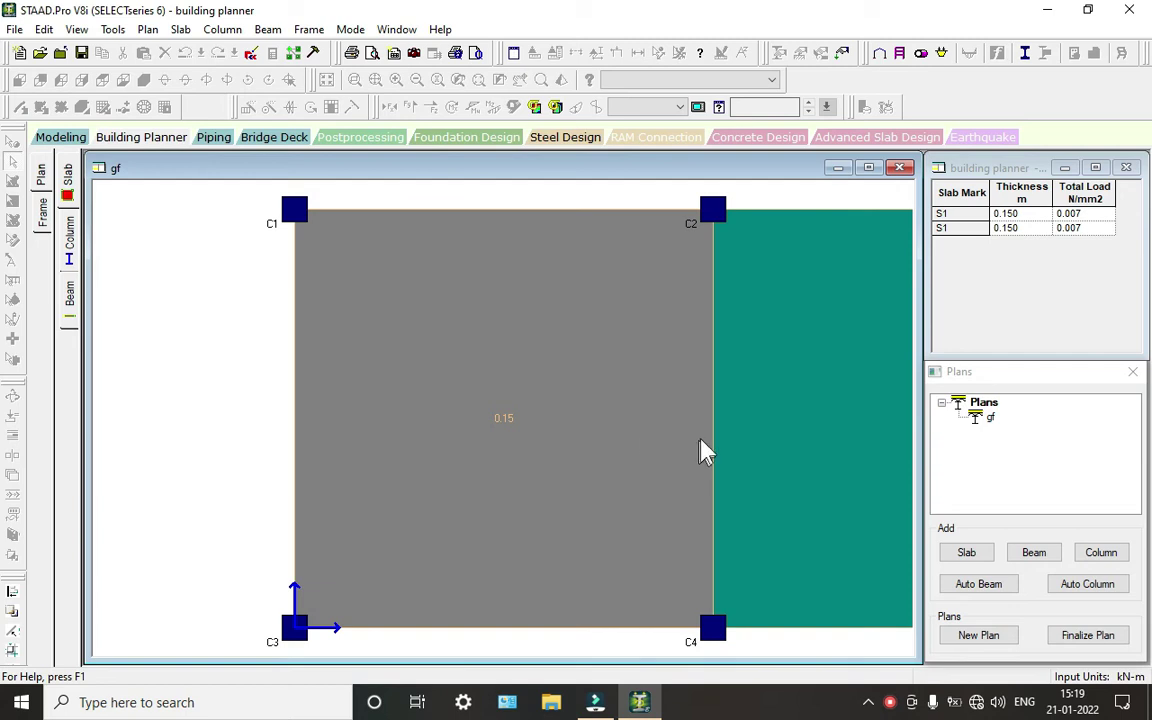
pyautogui.click(820, 380)
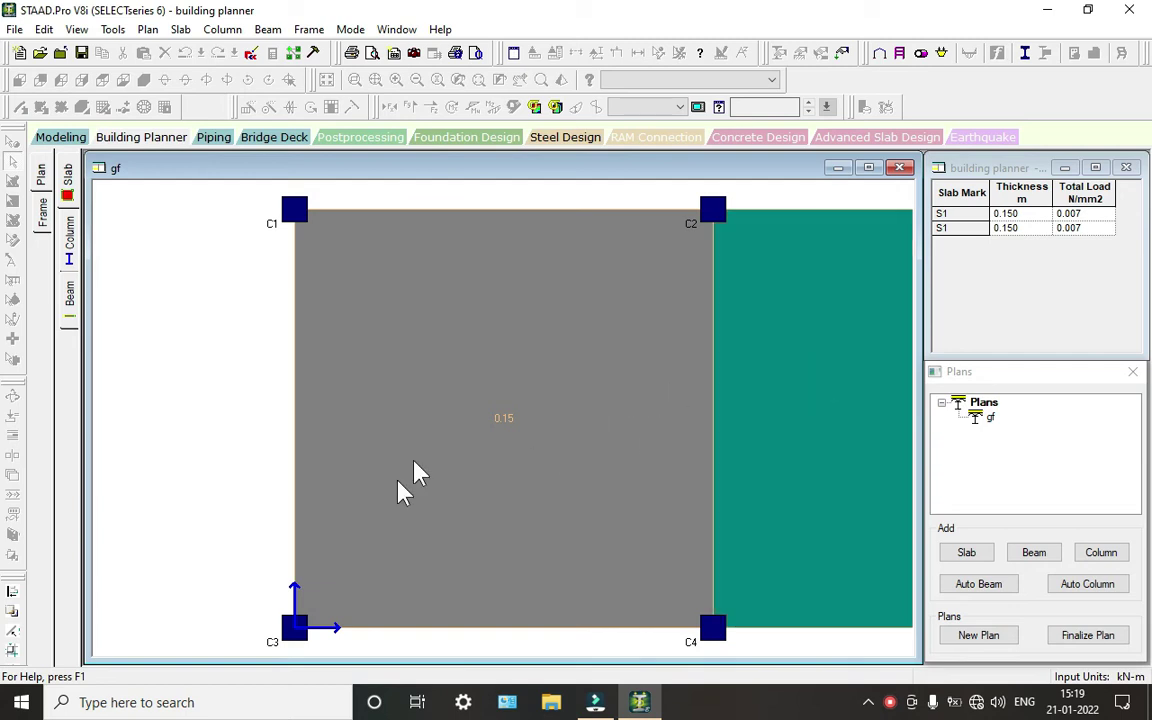
pyautogui.click(808, 370)
pyautogui.click(802, 352)
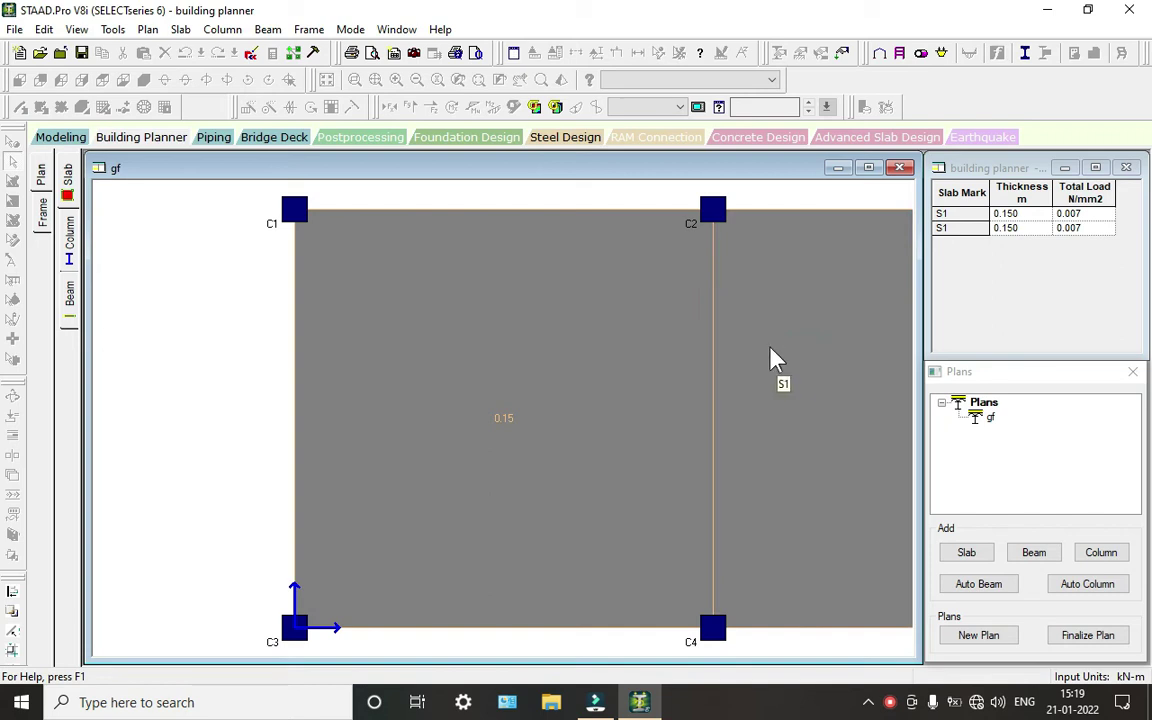
pyautogui.click(797, 355)
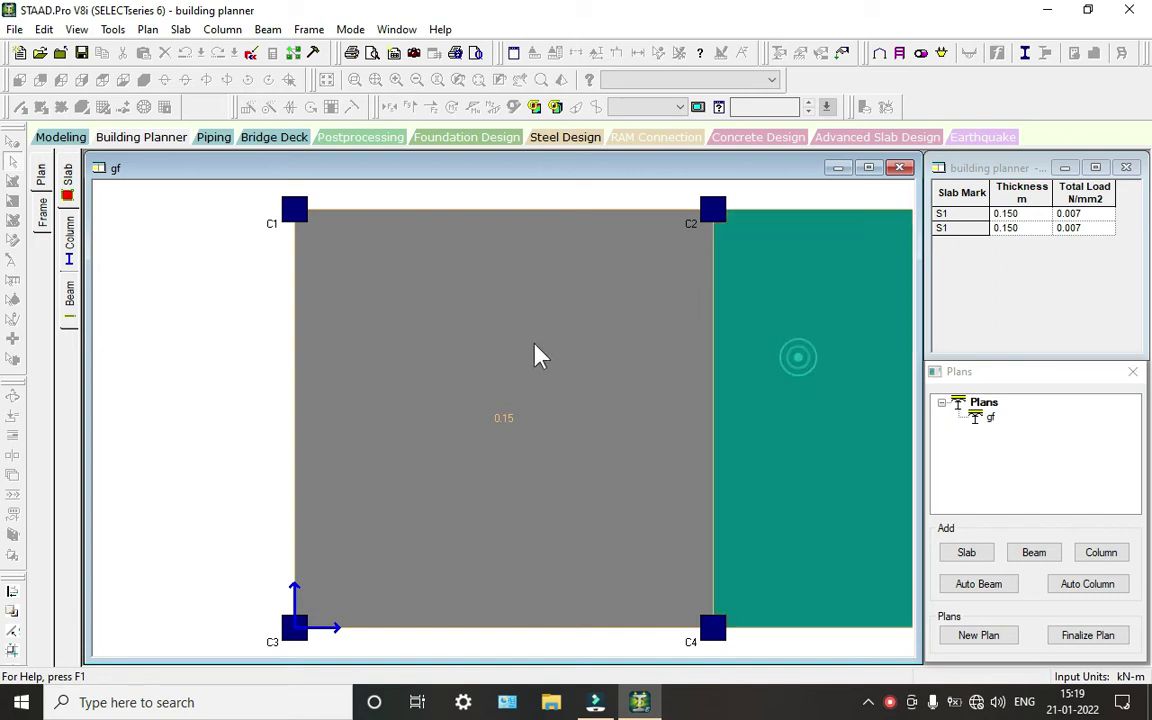
pyautogui.click(148, 318)
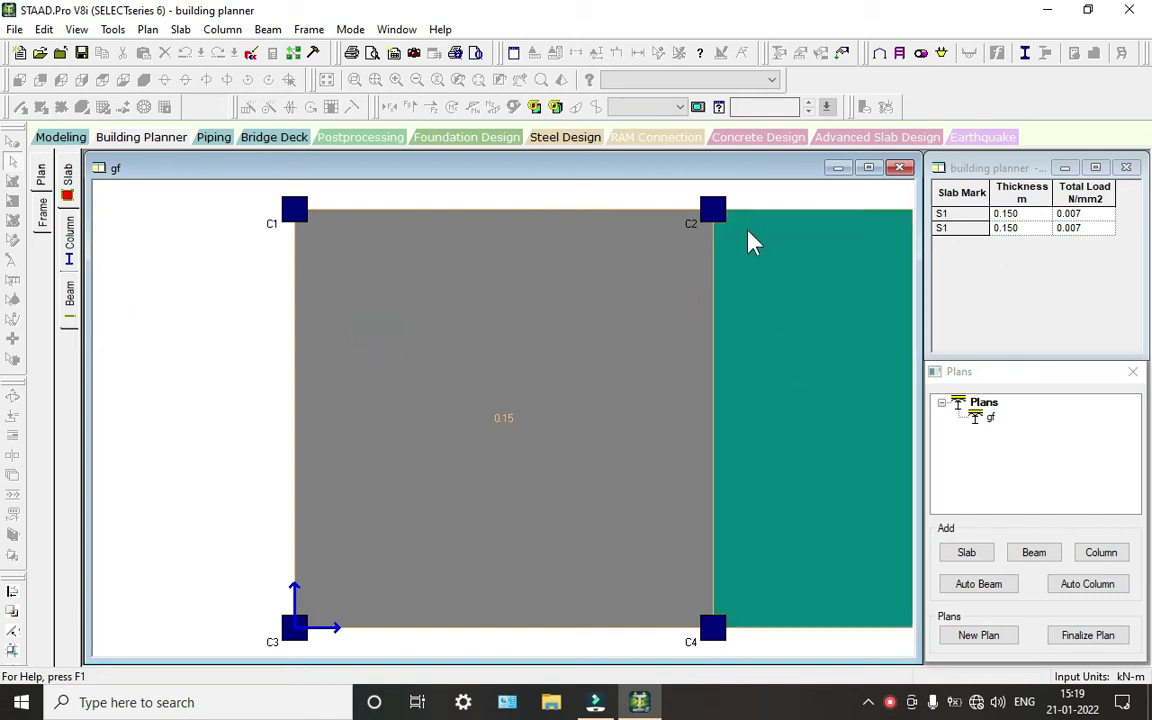
pyautogui.click(751, 365)
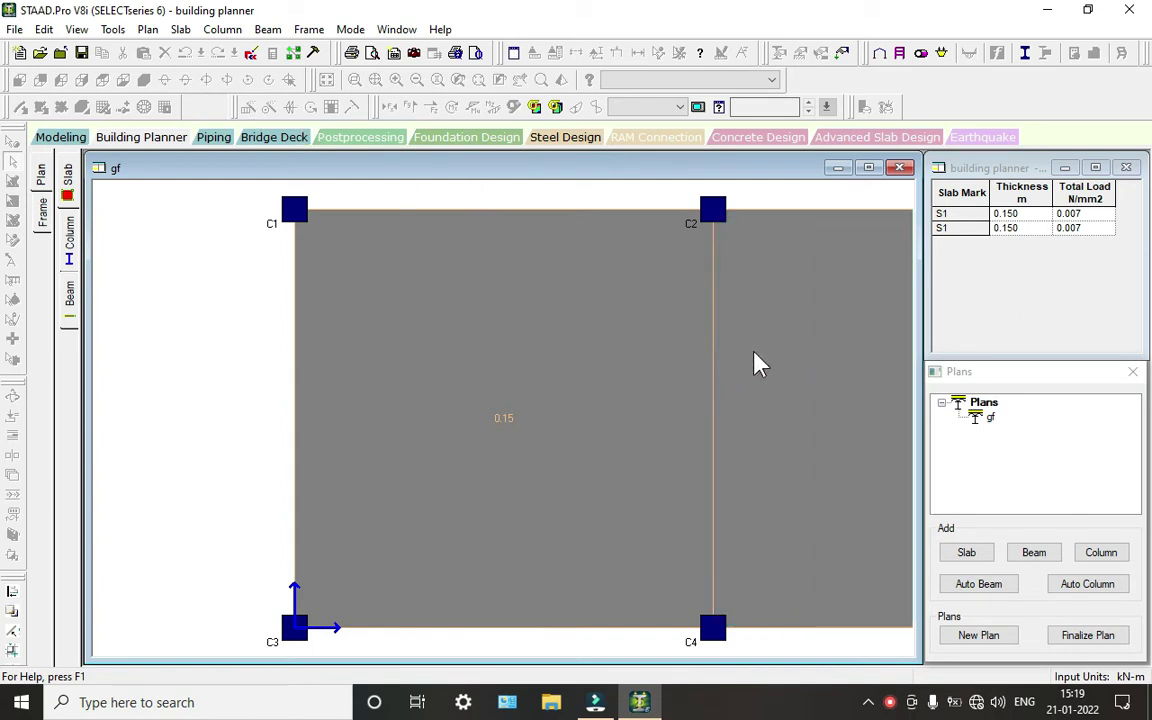
# Step: Select the copied slab and automatically generate columns at its free corners
pyautogui.click(784, 364)
pyautogui.click(222, 29)
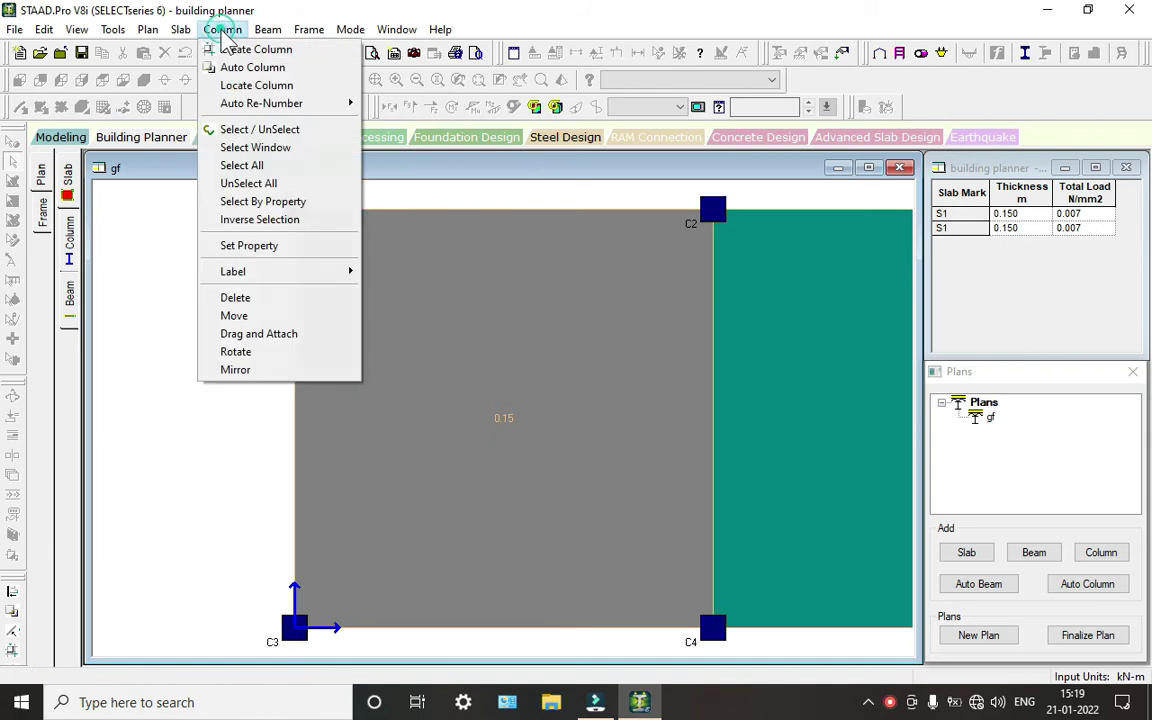
pyautogui.click(247, 63)
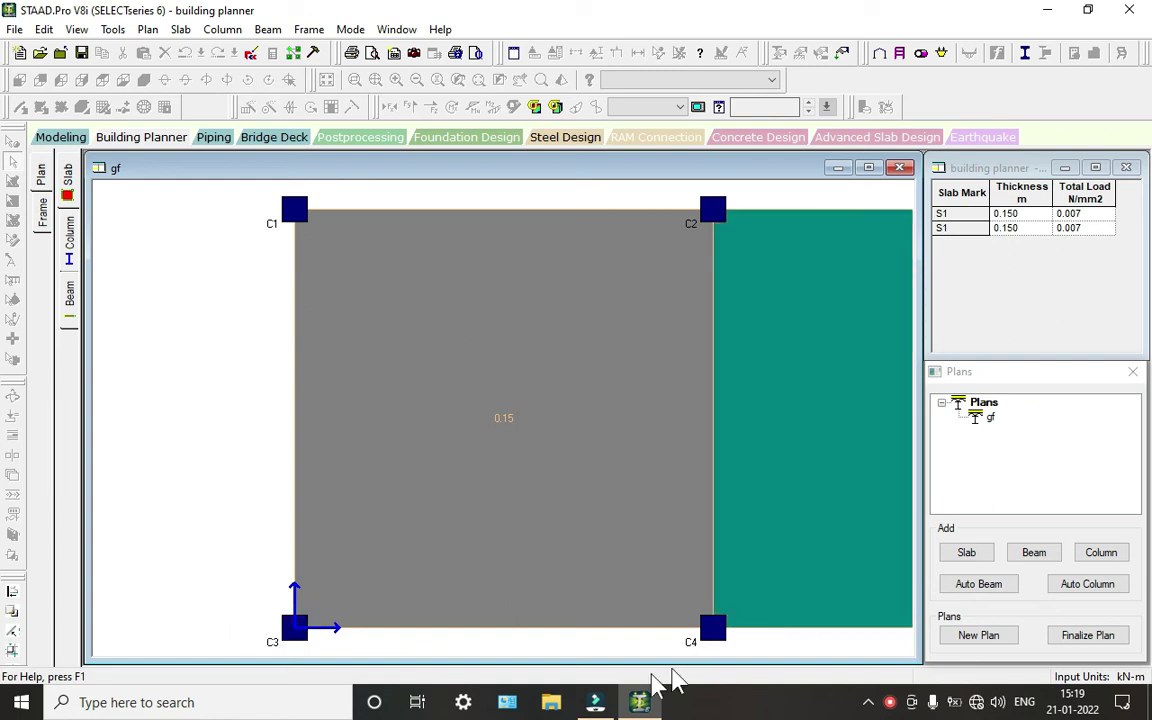
pyautogui.rightClick(890, 705)
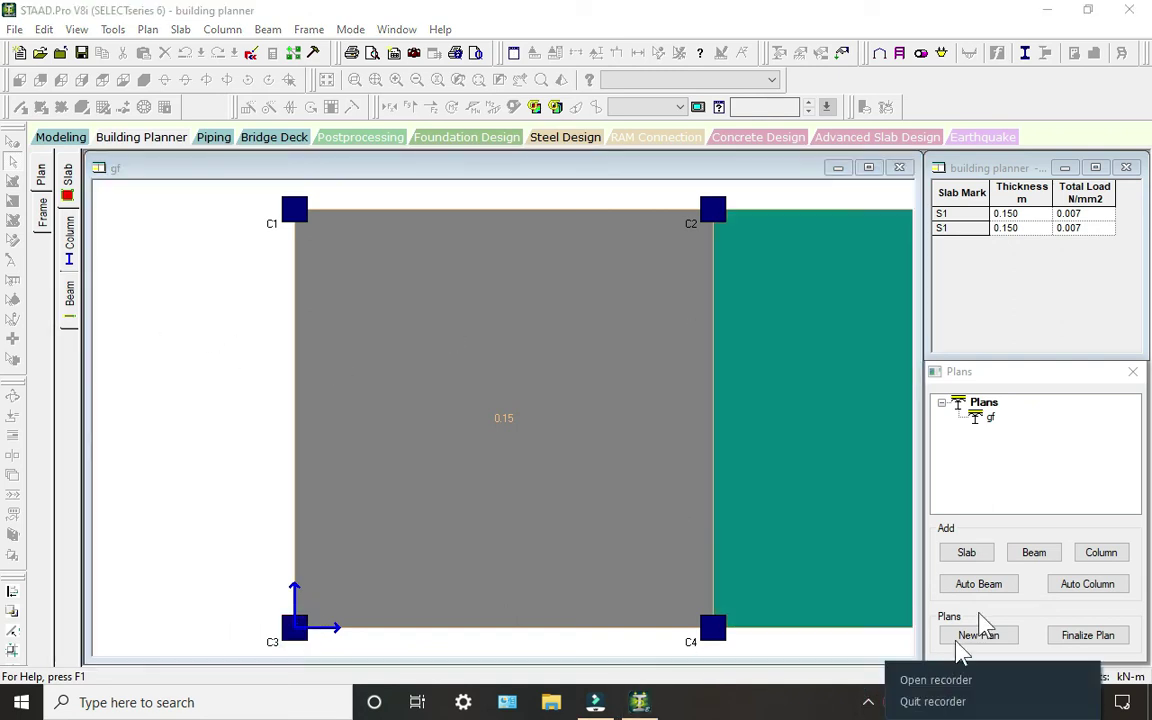
pyautogui.click(940, 676)
pyautogui.click(940, 660)
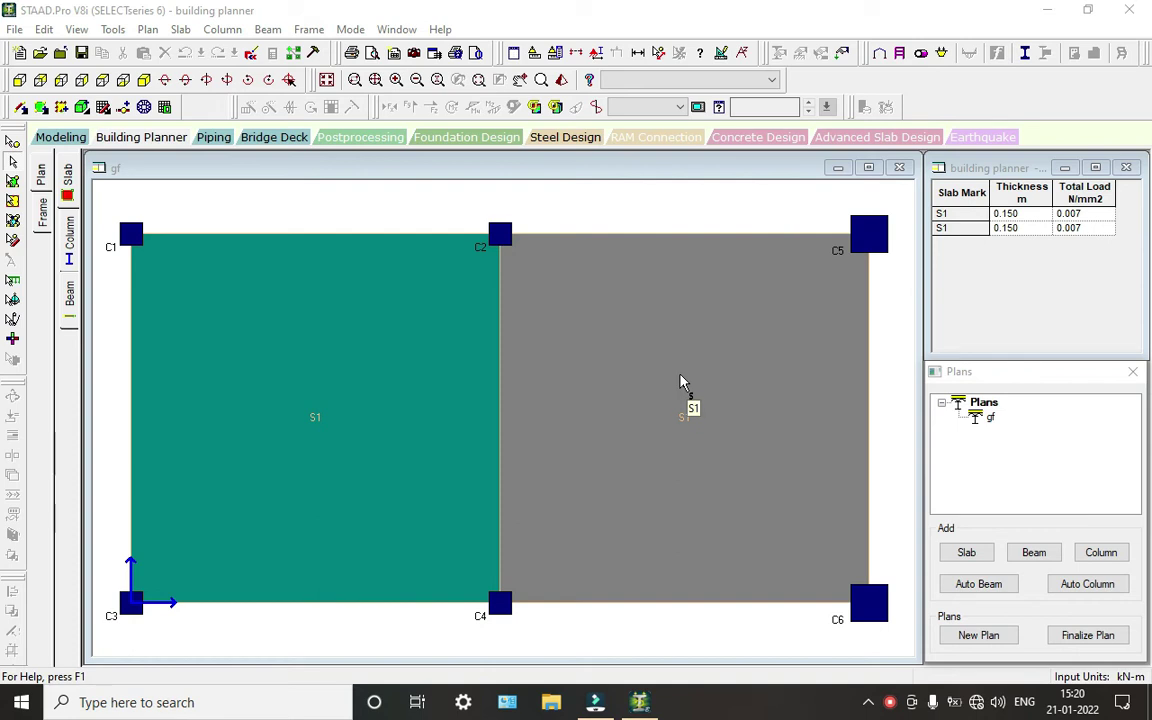
pyautogui.click(870, 234)
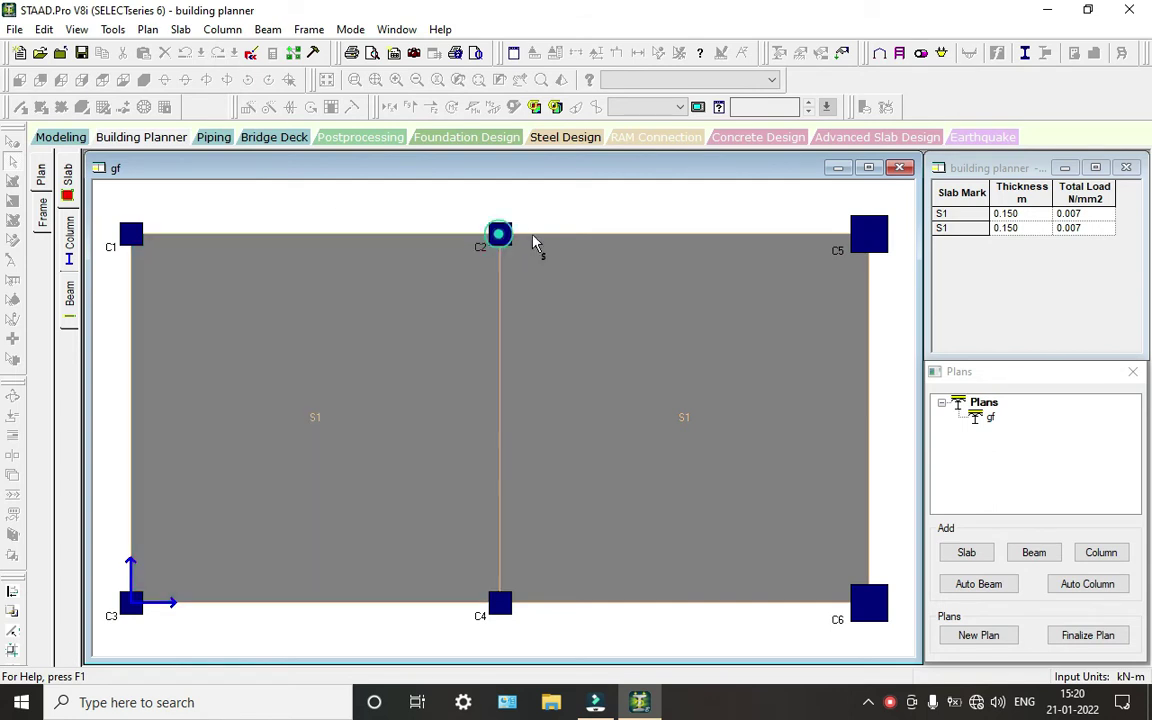
pyautogui.click(670, 342)
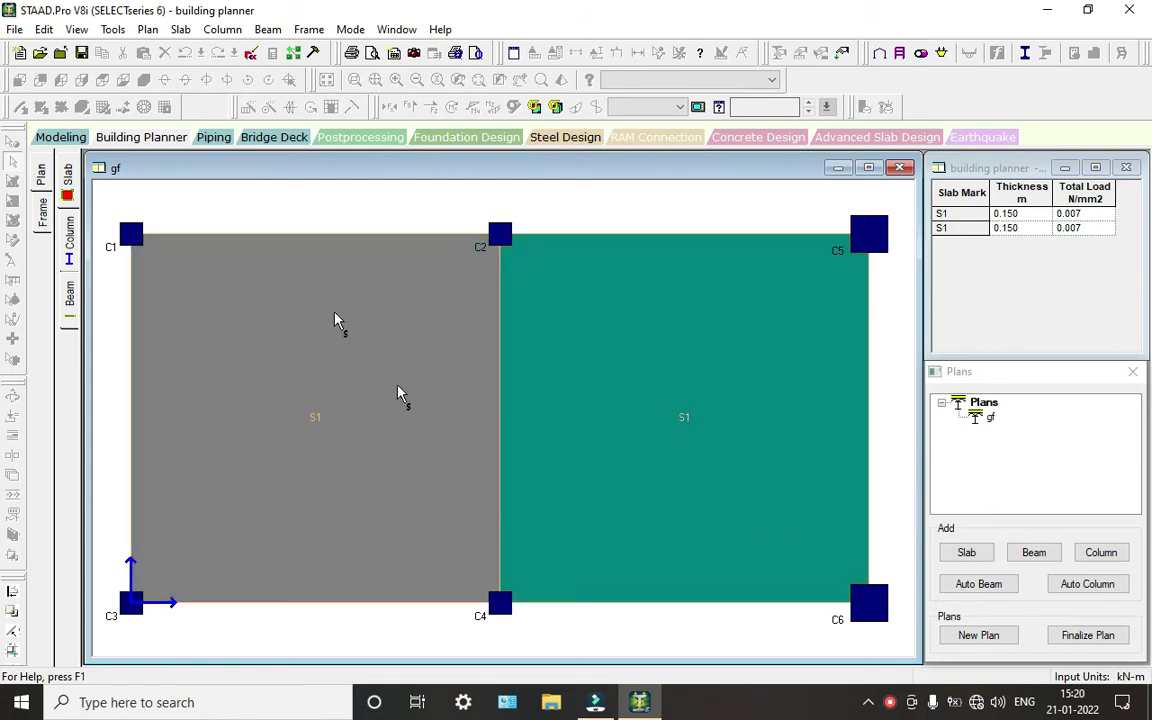
# Step: Set the size of column C5 to 0.3 m
pyautogui.click(222, 29)
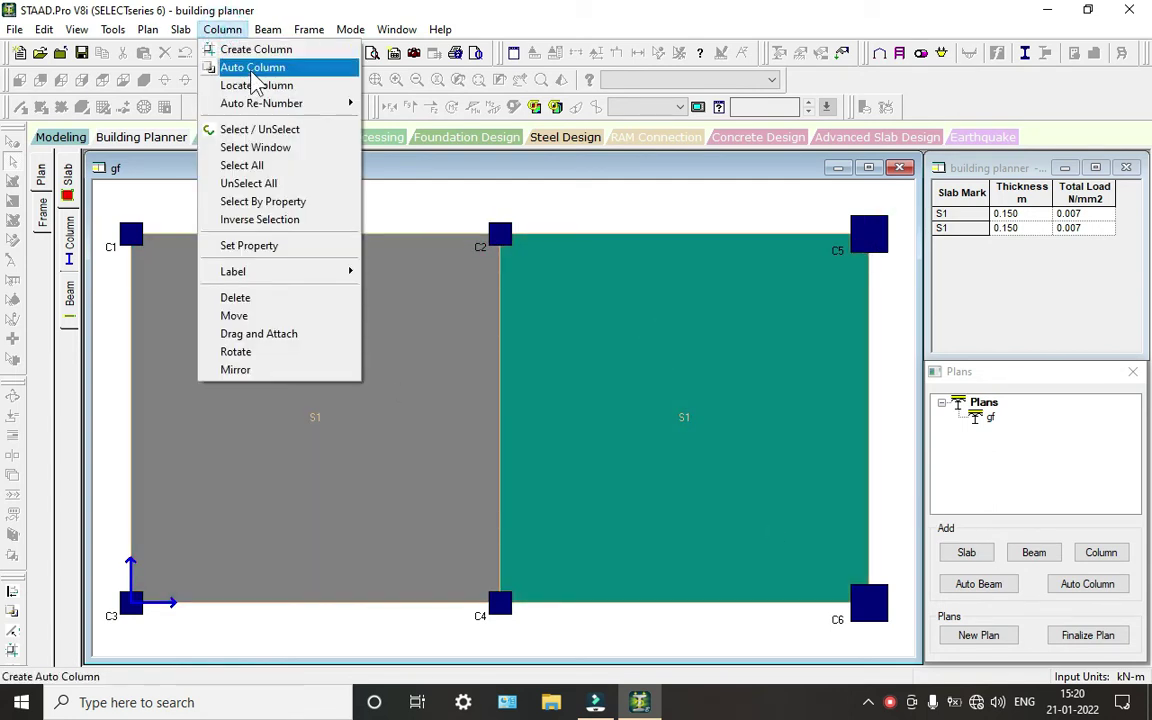
pyautogui.click(257, 85)
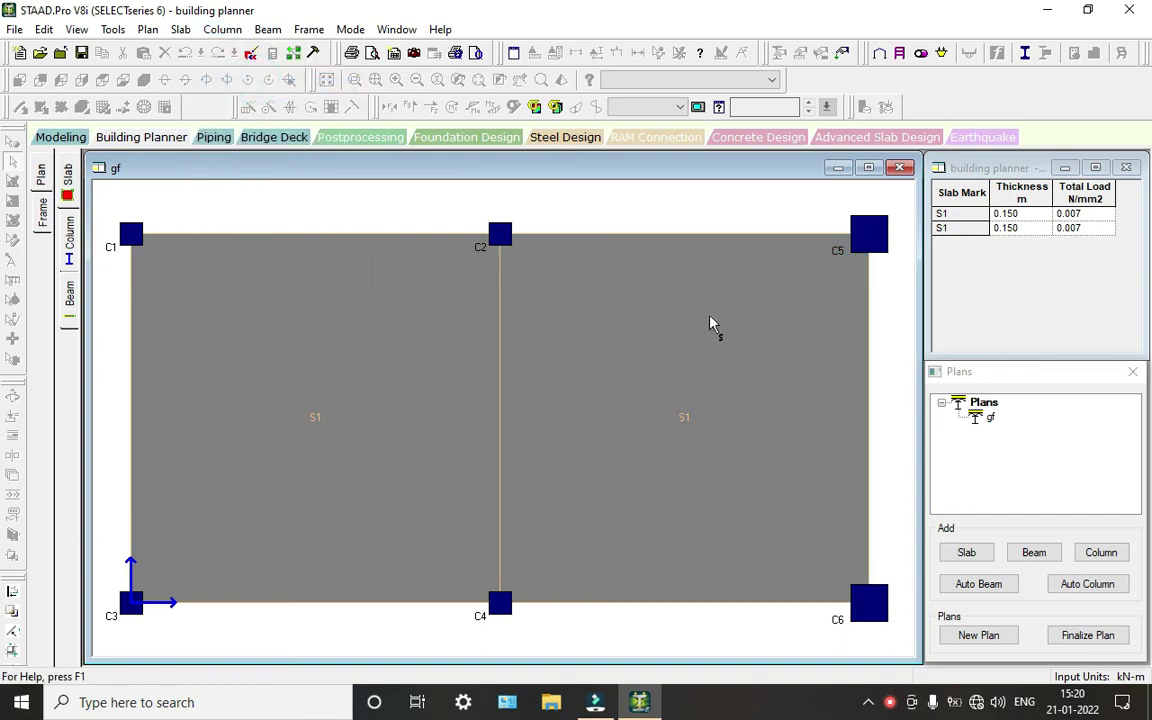
pyautogui.rightClick(858, 237)
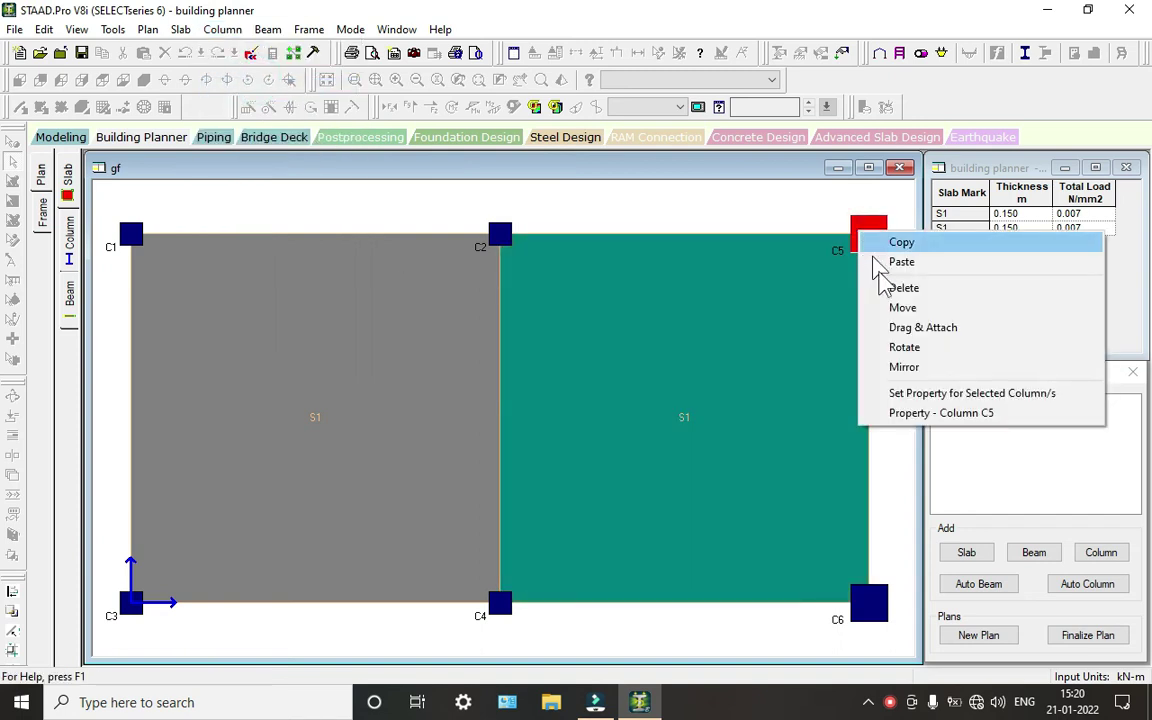
pyautogui.click(896, 414)
pyautogui.doubleClick(468, 394)
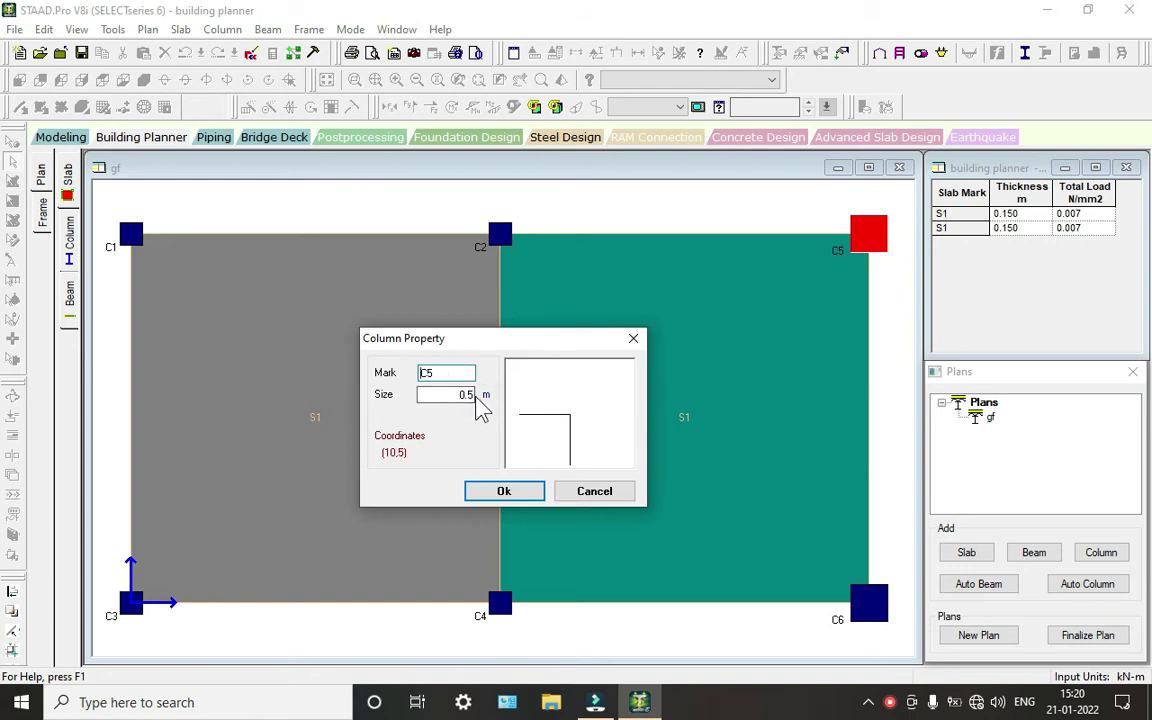
pyautogui.click(474, 394)
pyautogui.click(503, 491)
# Step: Set the size of column C6 to 0.3 m to match the other columns
pyautogui.rightClick(865, 600)
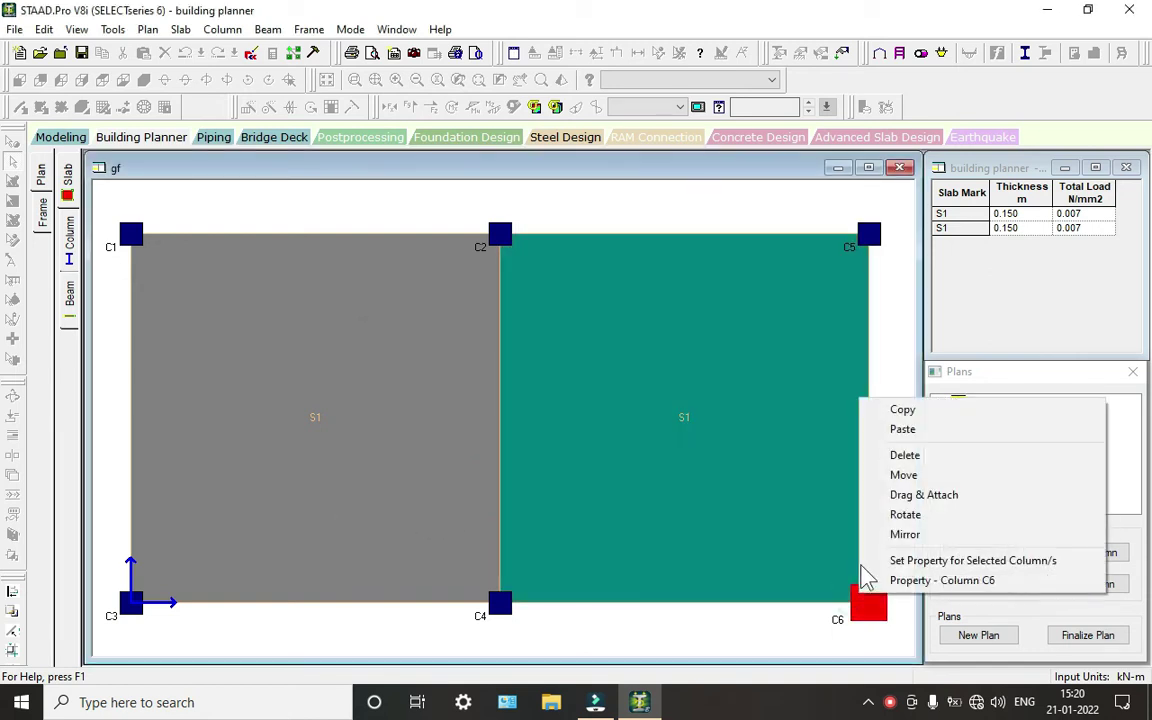
pyautogui.click(880, 580)
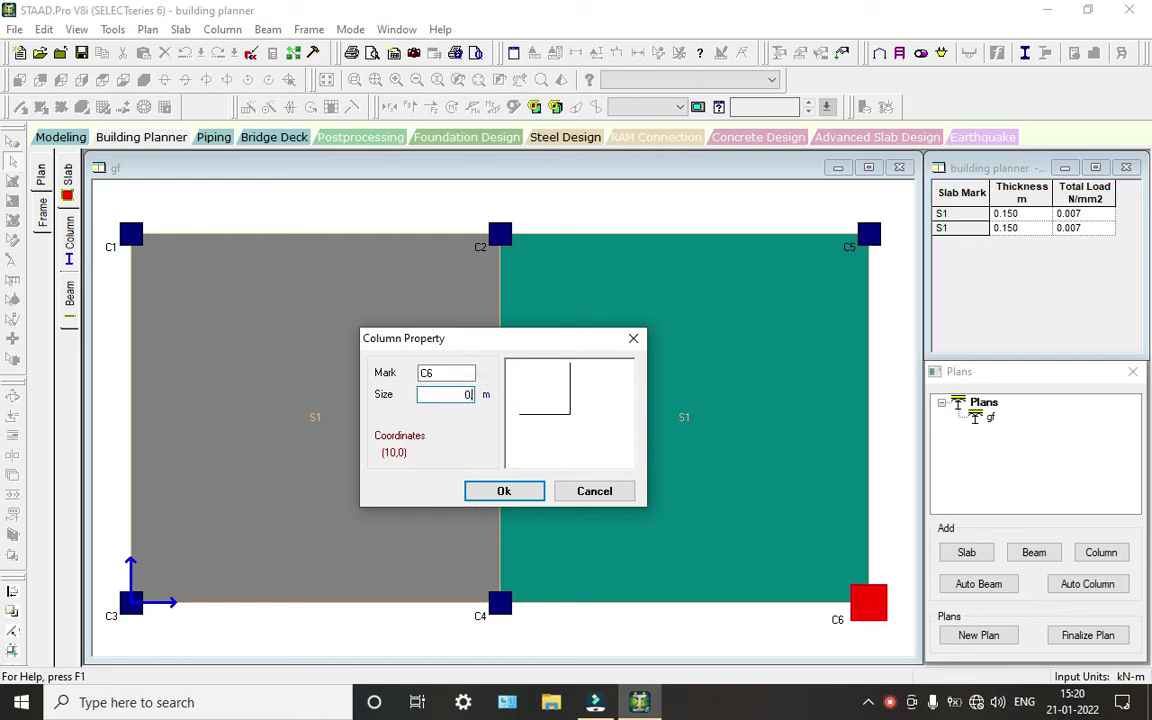
pyautogui.click(537, 494)
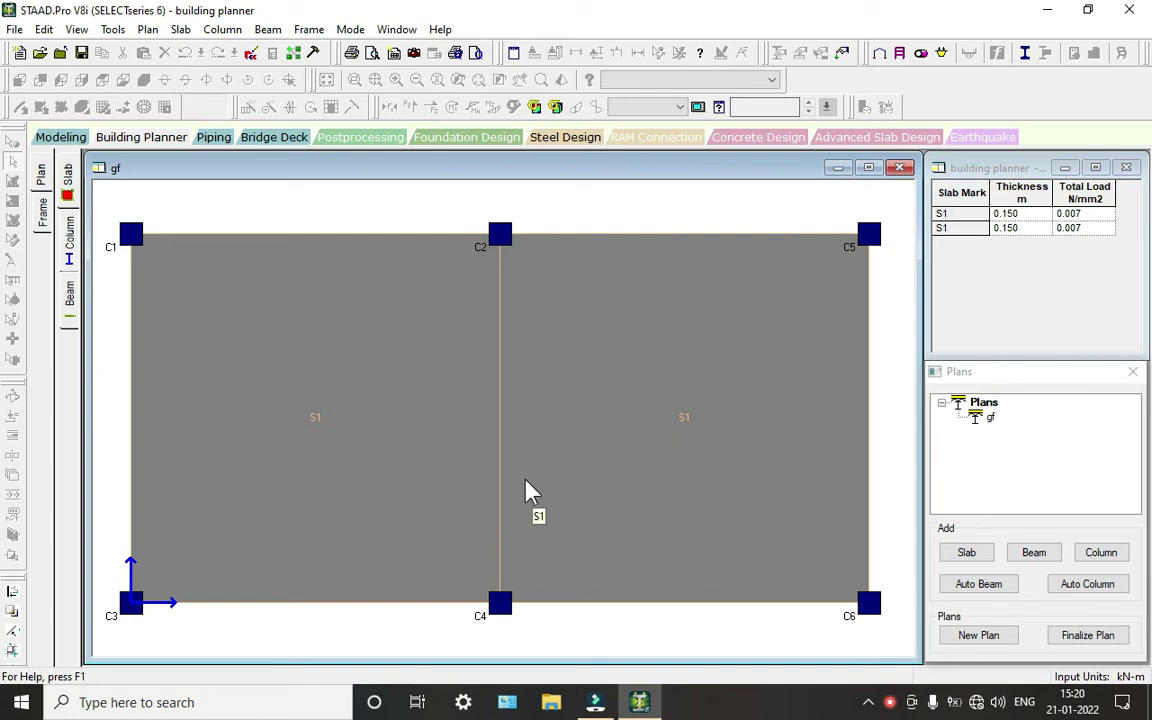
pyautogui.click(527, 487)
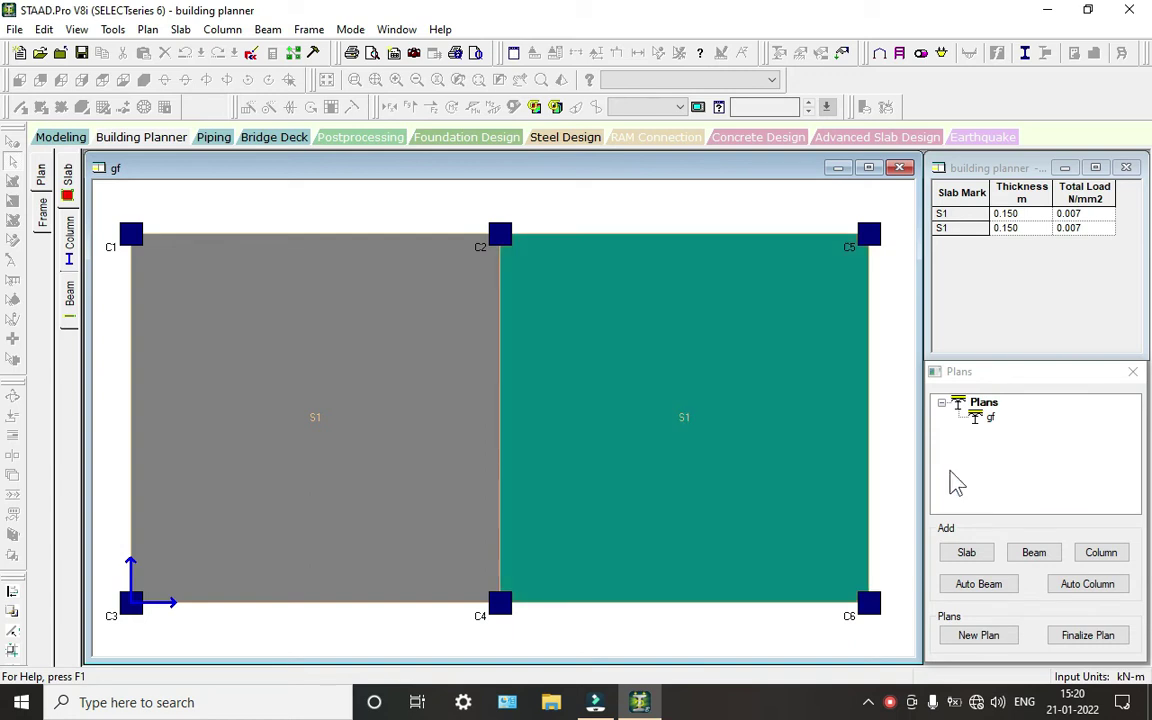
# Step: Review the gf plan's properties, including its floor height and its slab, column and beam counts, without changing them
pyautogui.click(988, 418)
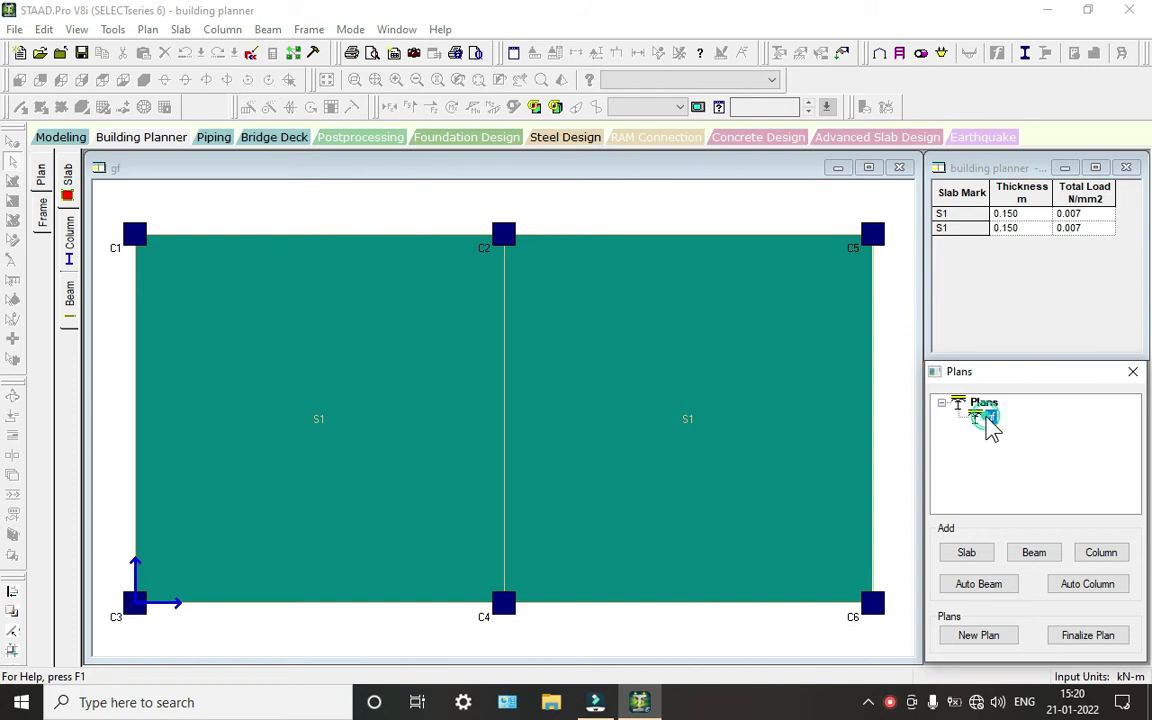
pyautogui.doubleClick(989, 418)
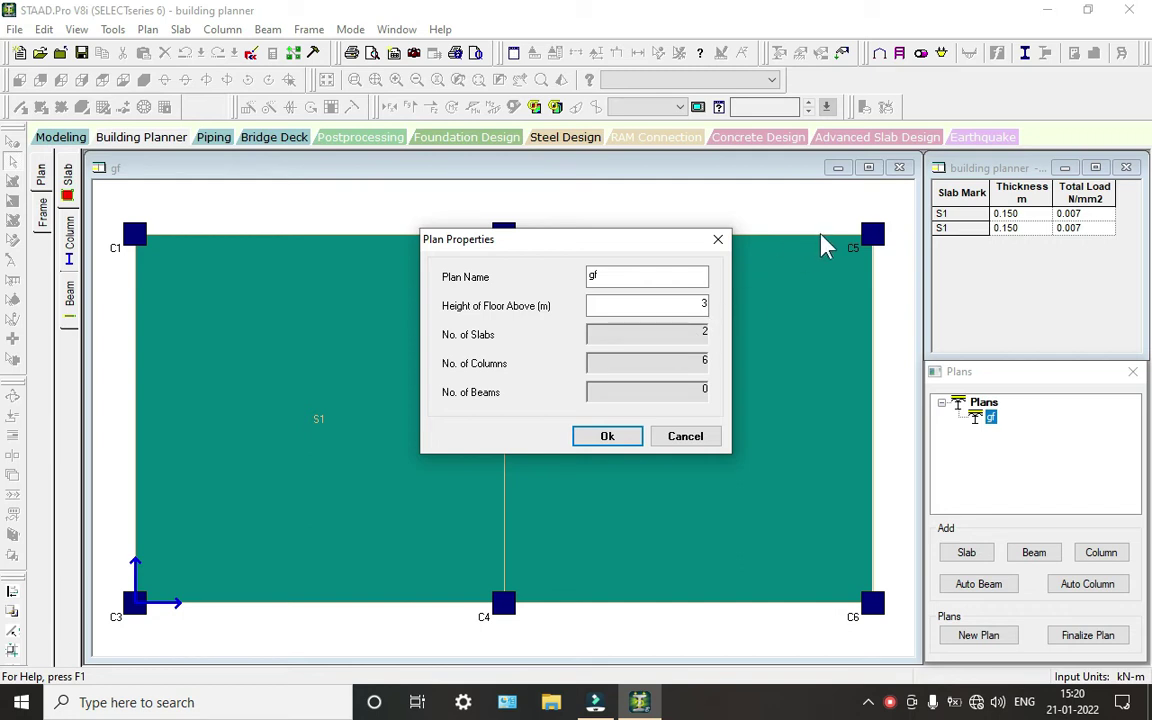
pyautogui.click(718, 240)
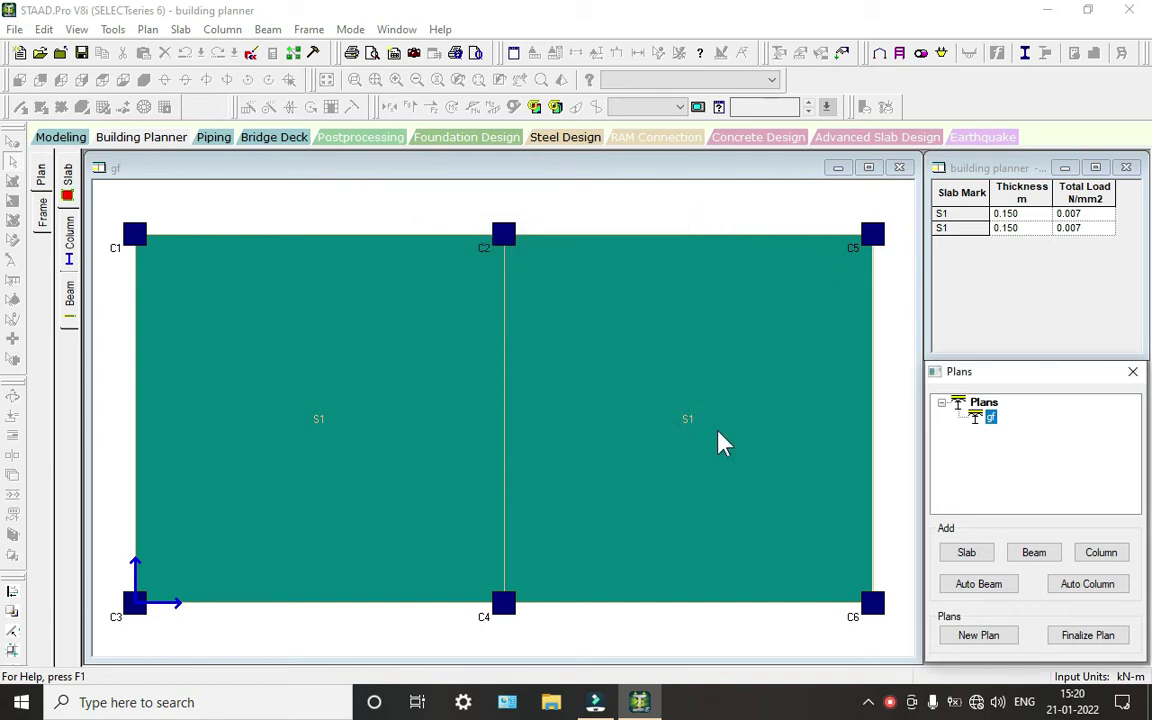
pyautogui.click(722, 442)
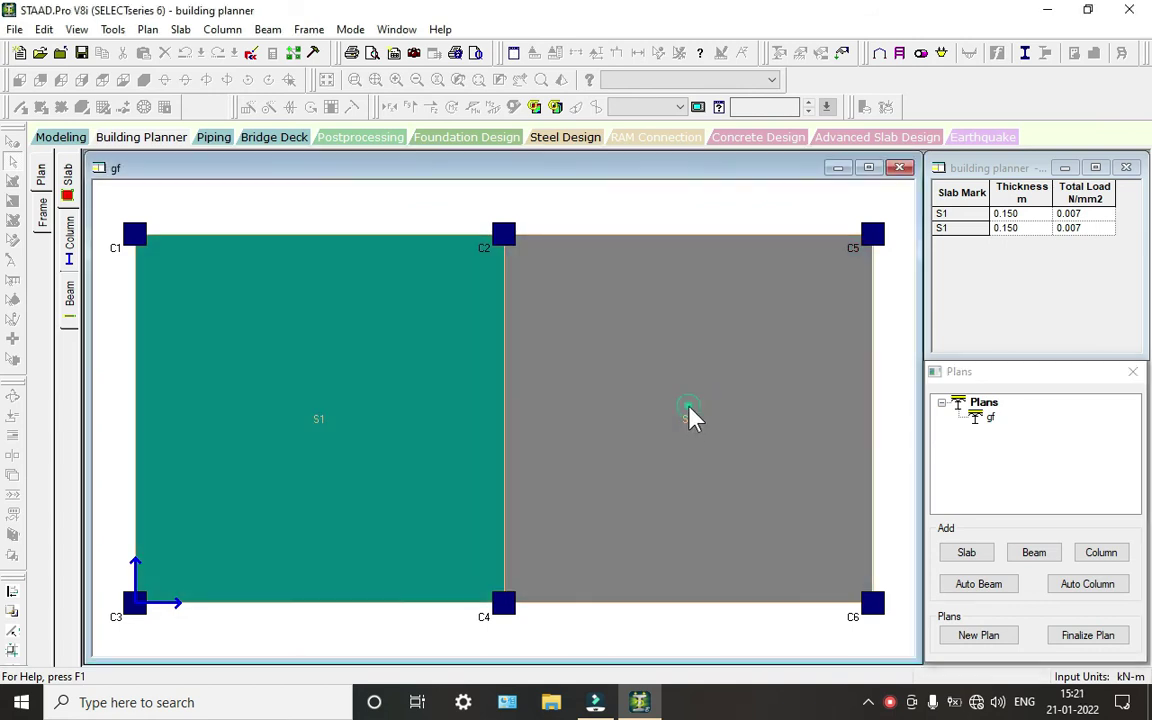
pyautogui.click(746, 406)
pyautogui.click(990, 418)
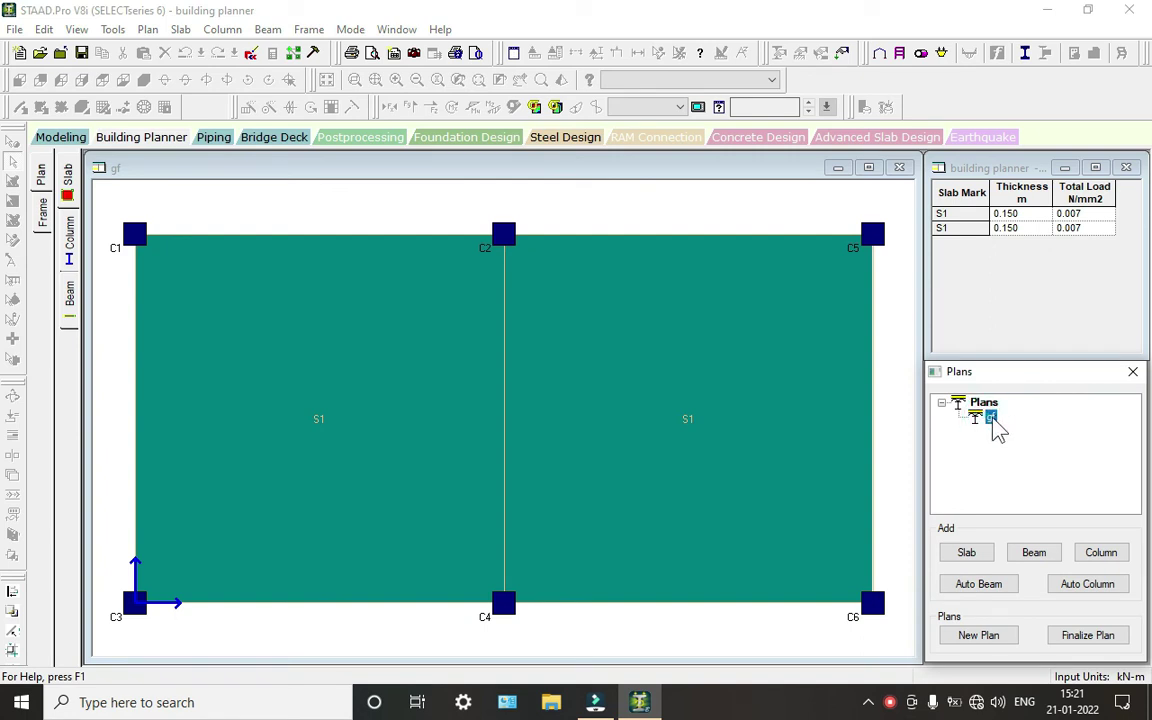
pyautogui.doubleClick(992, 420)
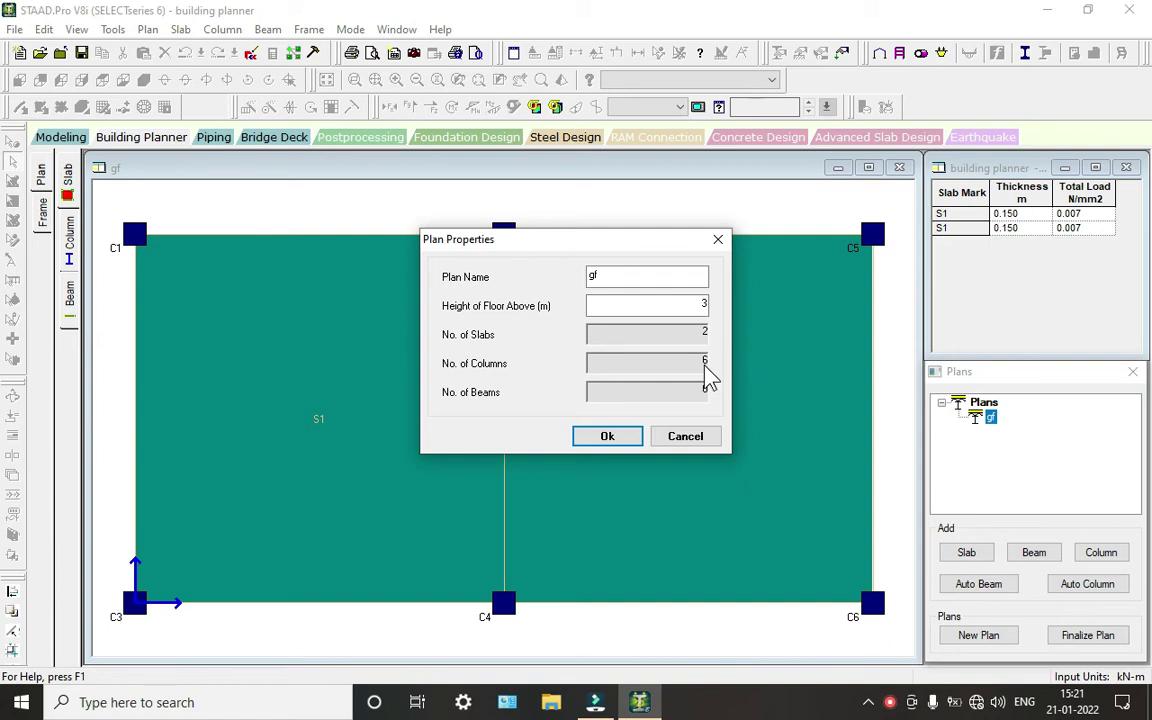
pyautogui.click(676, 442)
# Step: Paste a third copy of slab S1 with its base point at column C6, using 0 m X and Y offsets
pyautogui.rightClick(665, 405)
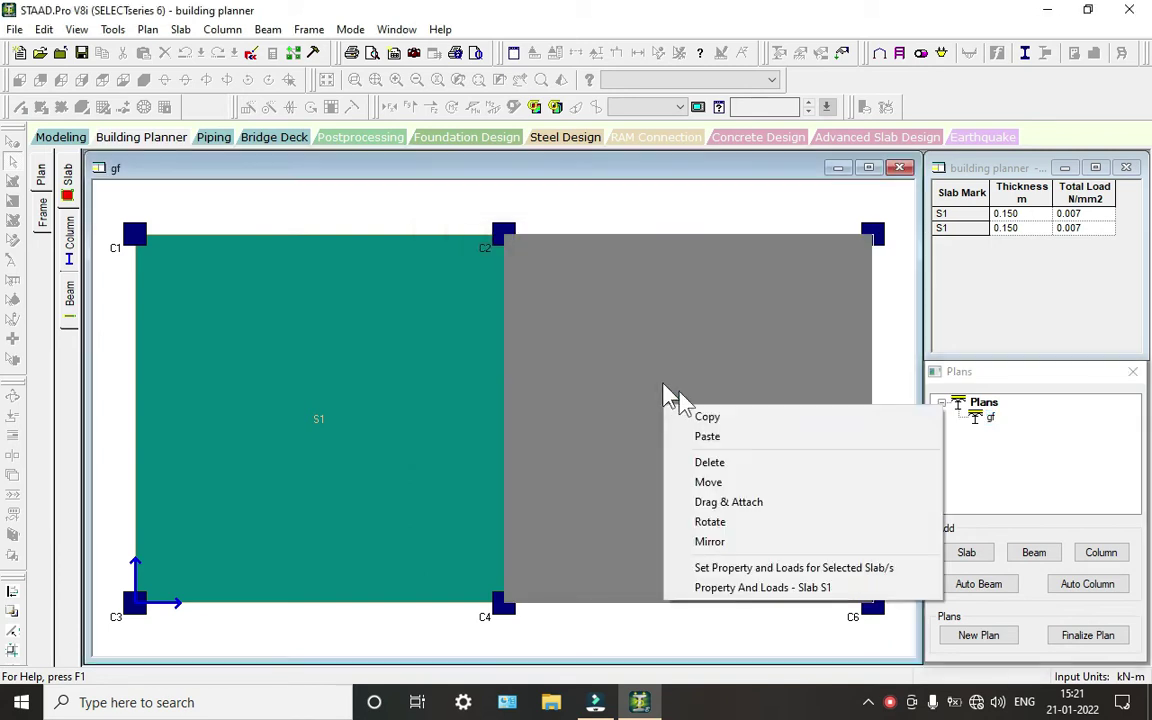
pyautogui.rightClick(699, 411)
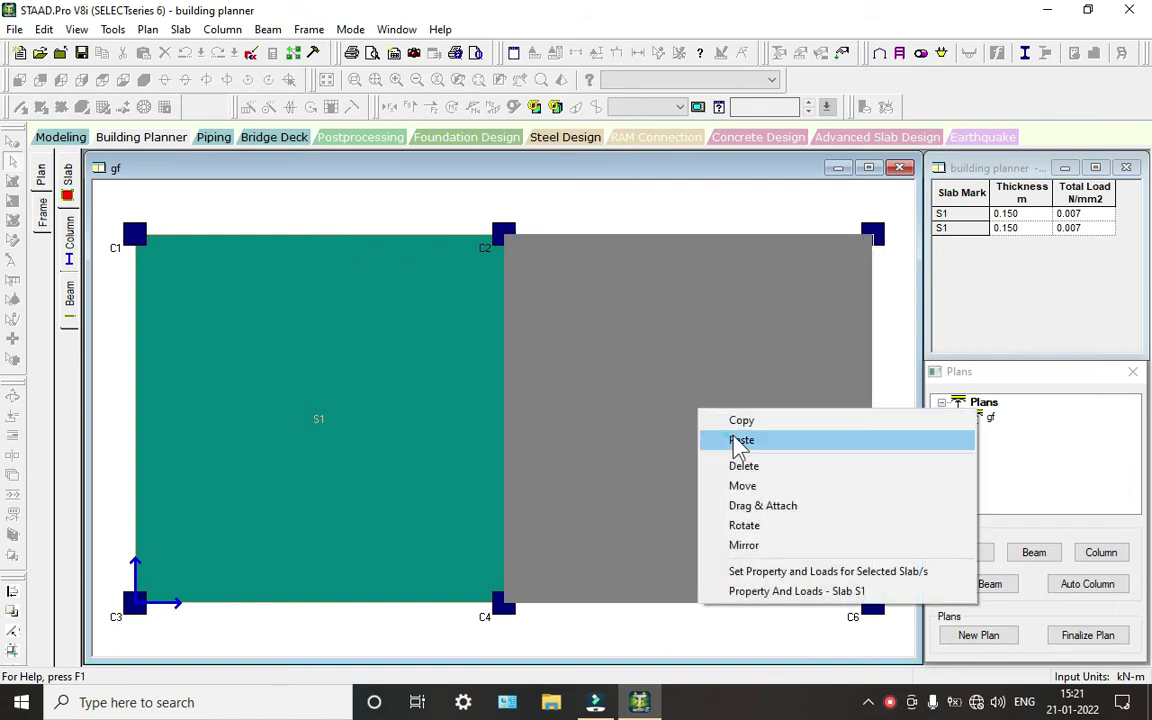
pyautogui.click(730, 442)
pyautogui.click(876, 608)
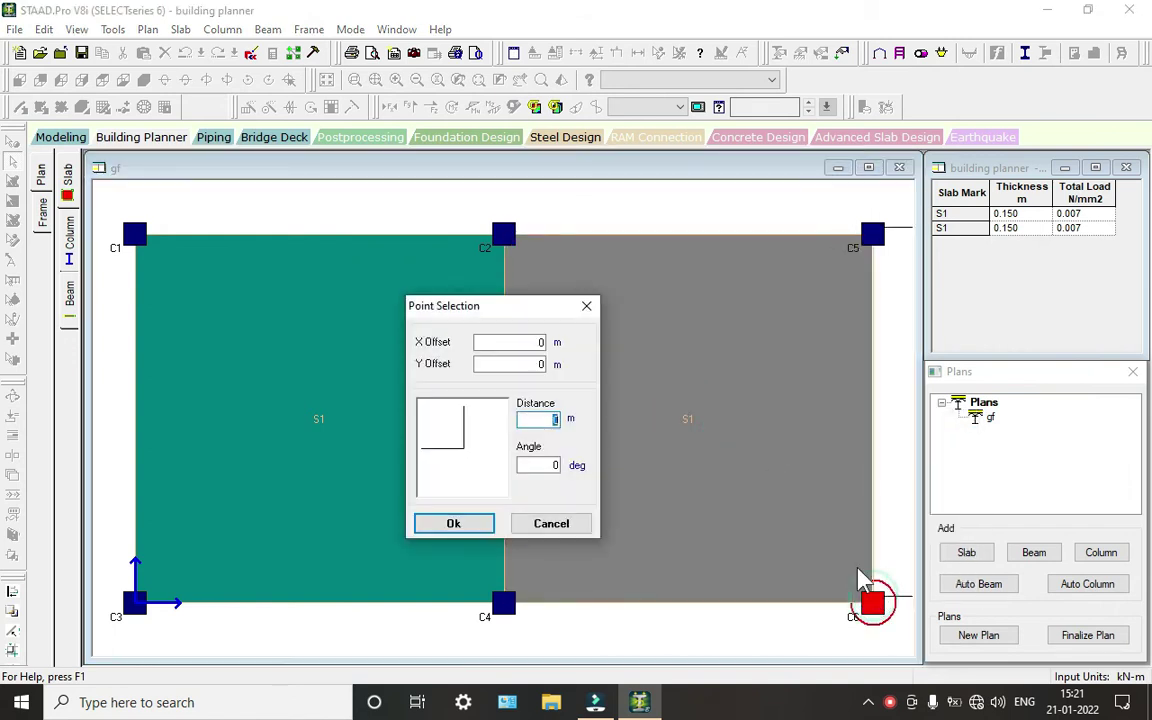
pyautogui.click(458, 521)
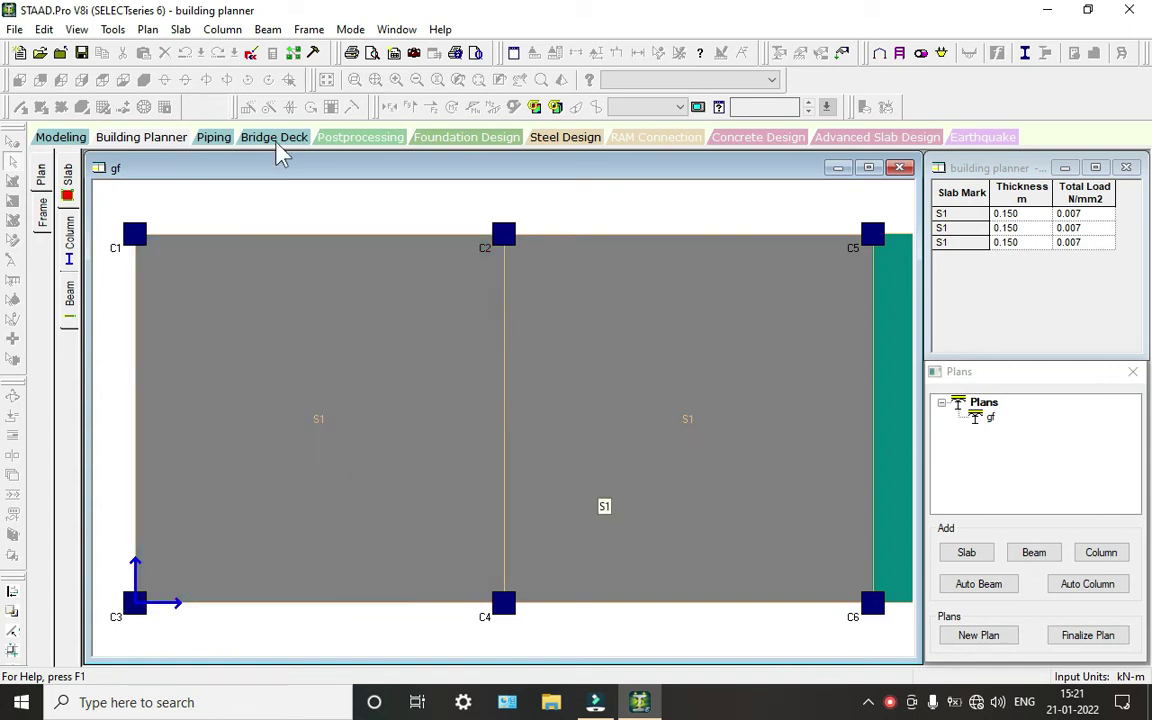
# Step: Add column C7, sized 0.3 m, at the third slab's free upper corner at coordinate (15,5)
pyautogui.click(154, 141)
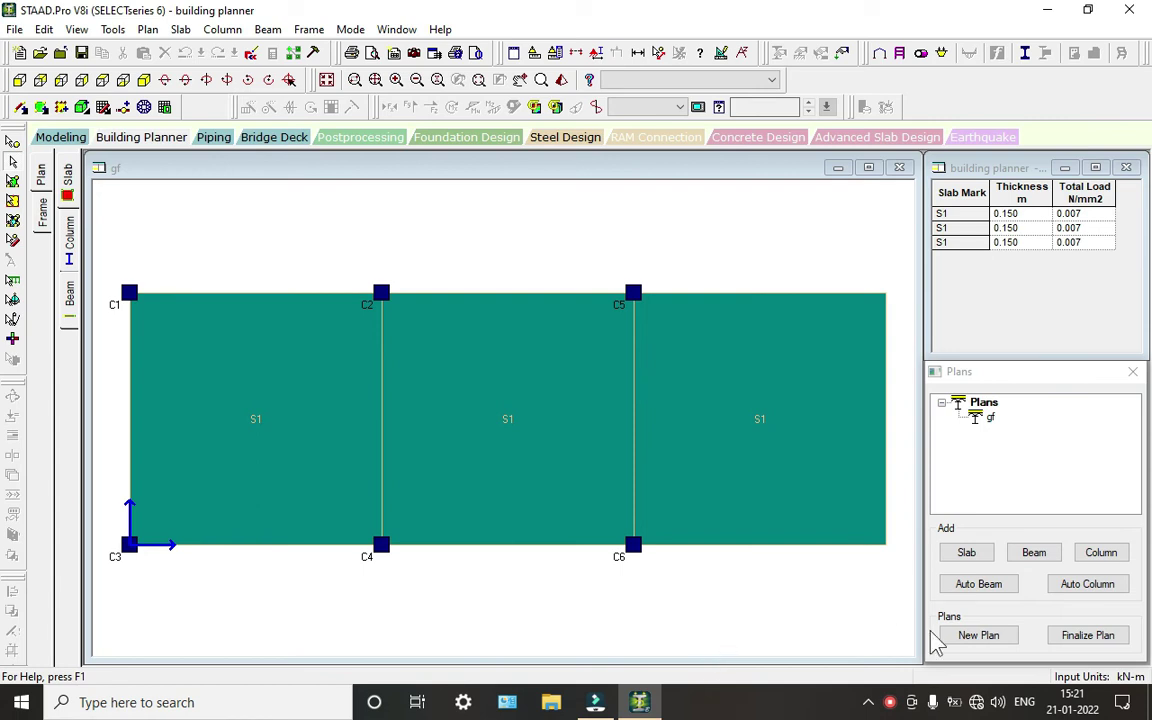
pyautogui.click(1104, 554)
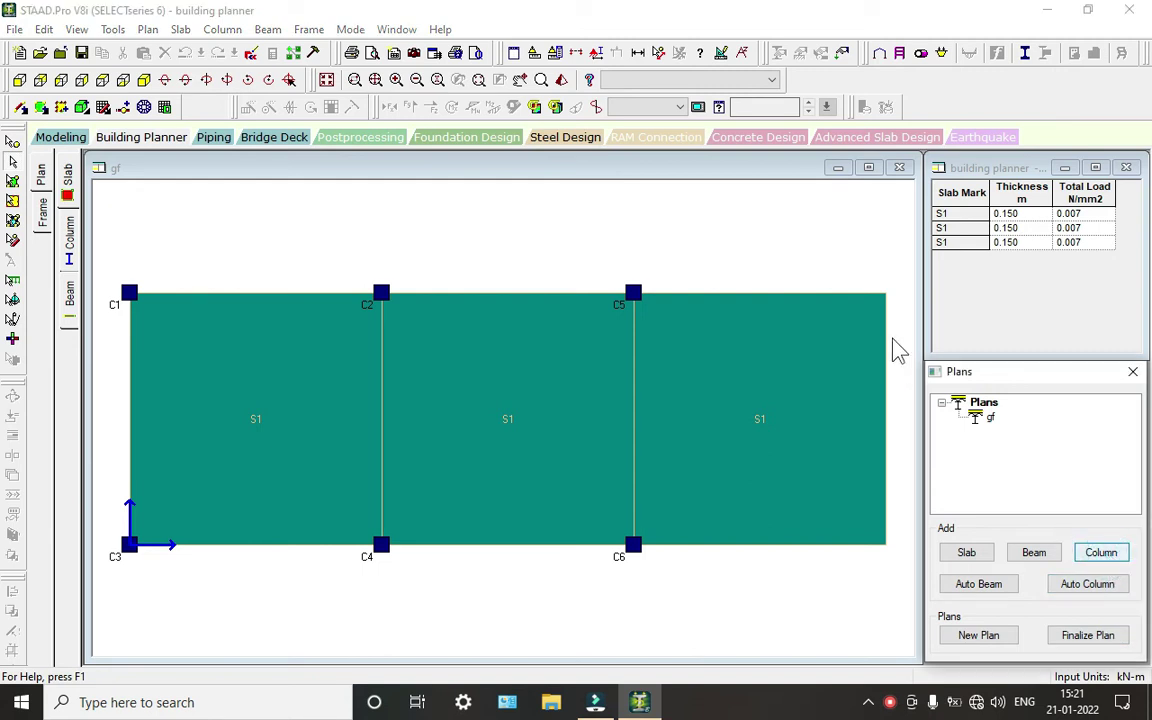
pyautogui.click(885, 295)
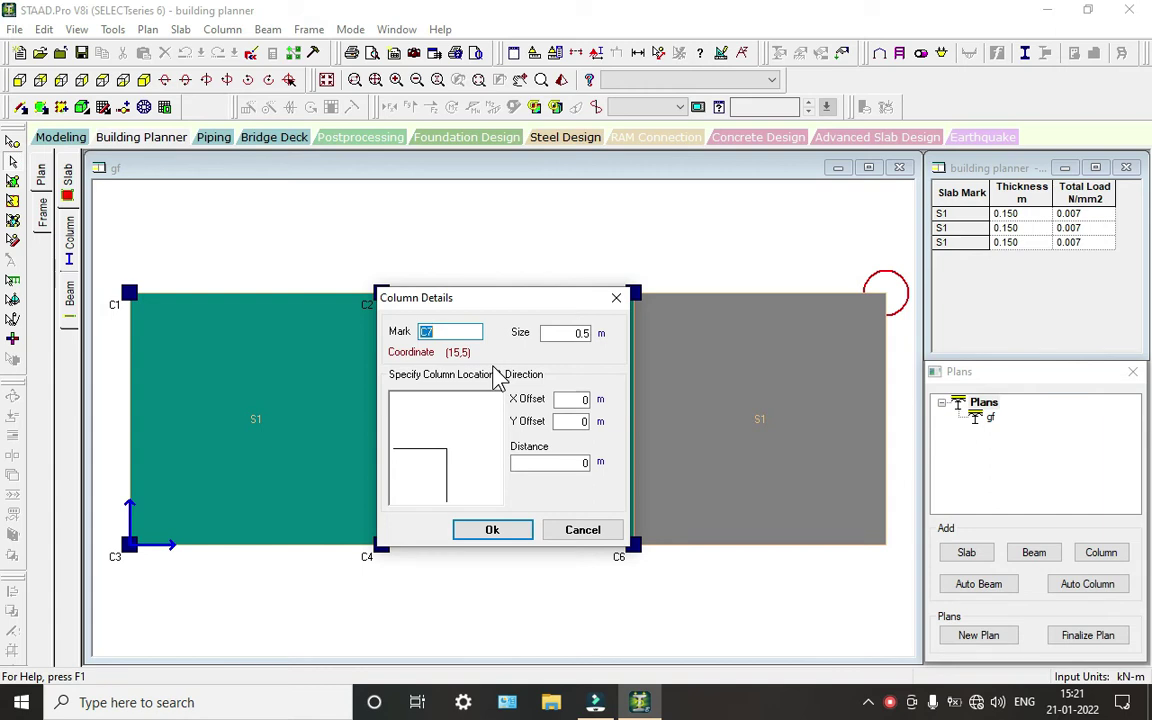
pyautogui.doubleClick(585, 333)
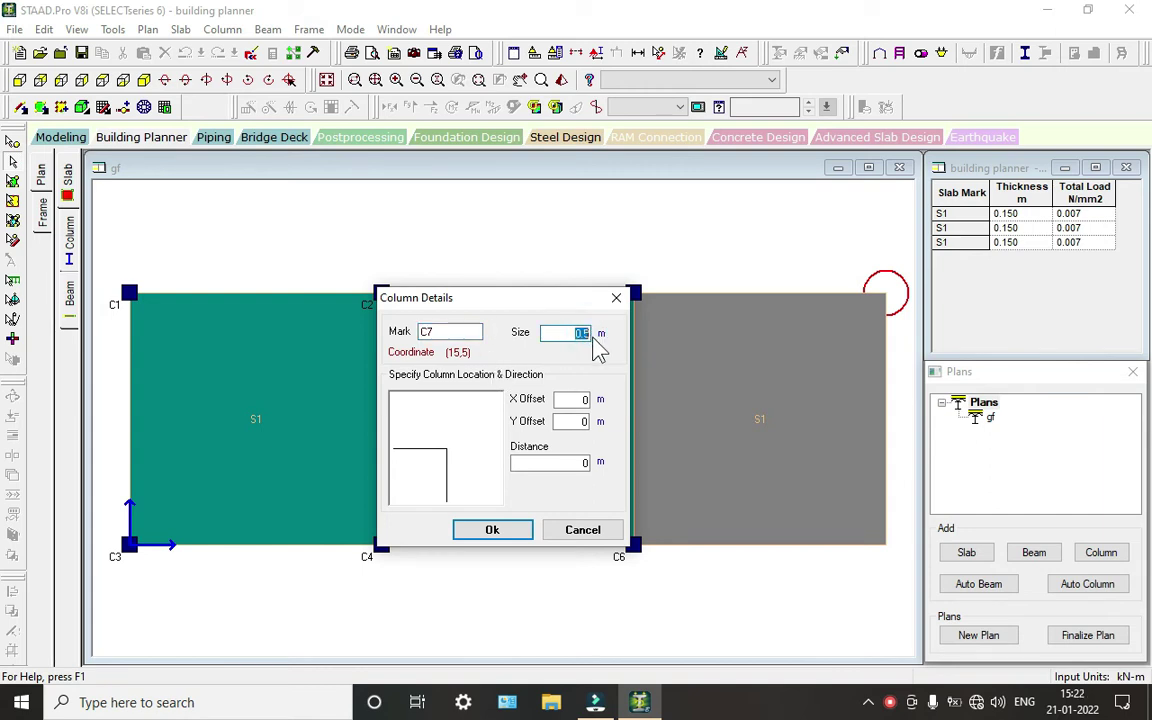
pyautogui.click(490, 532)
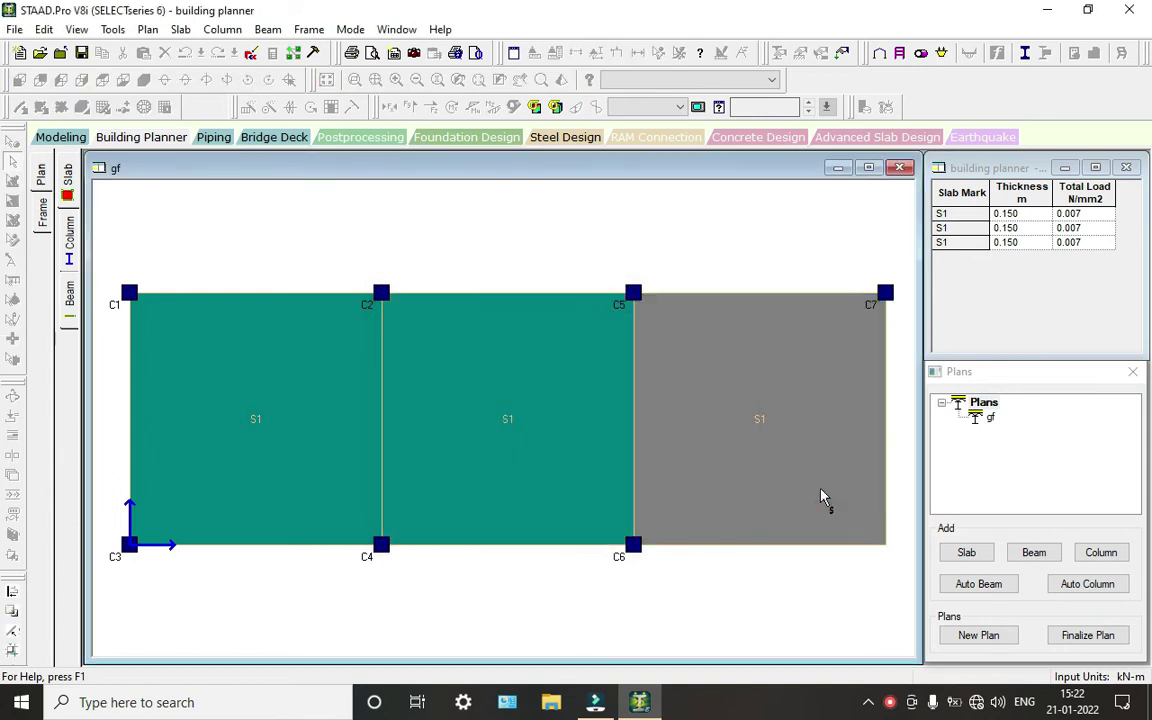
# Step: Add column C8, sized 0.3 m, at the third slab's free lower corner at coordinate (15,0) and save the model
pyautogui.click(885, 544)
pyautogui.click(588, 332)
pyautogui.doubleClick(586, 334)
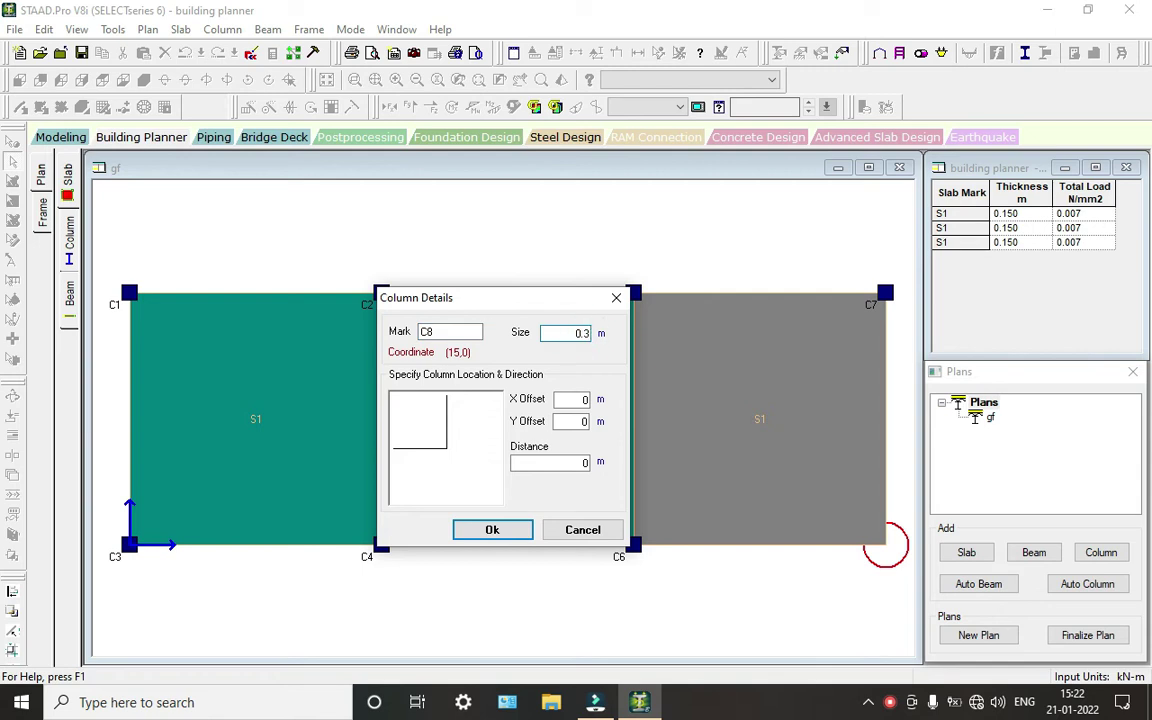
pyautogui.click(495, 530)
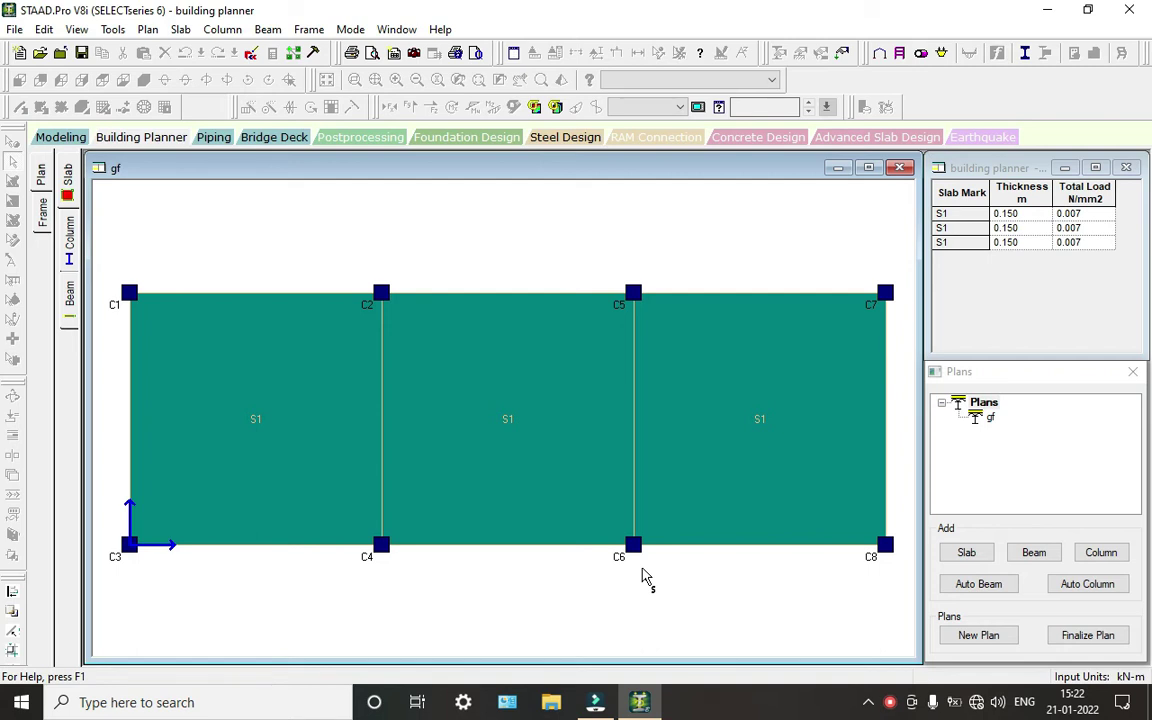
pyautogui.click(82, 52)
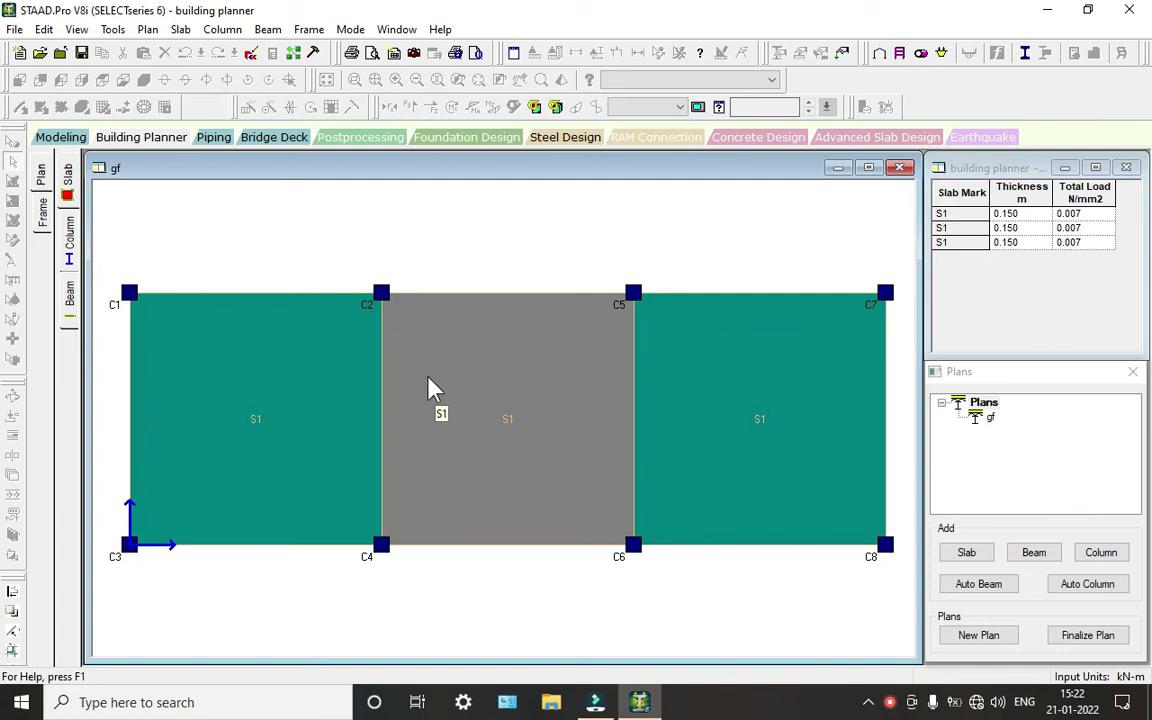
# Step: Paste a copy of slab S1 with its base point at column C1 to start a second row of slabs
pyautogui.rightClick(283, 414)
pyautogui.click(292, 415)
pyautogui.rightClick(238, 348)
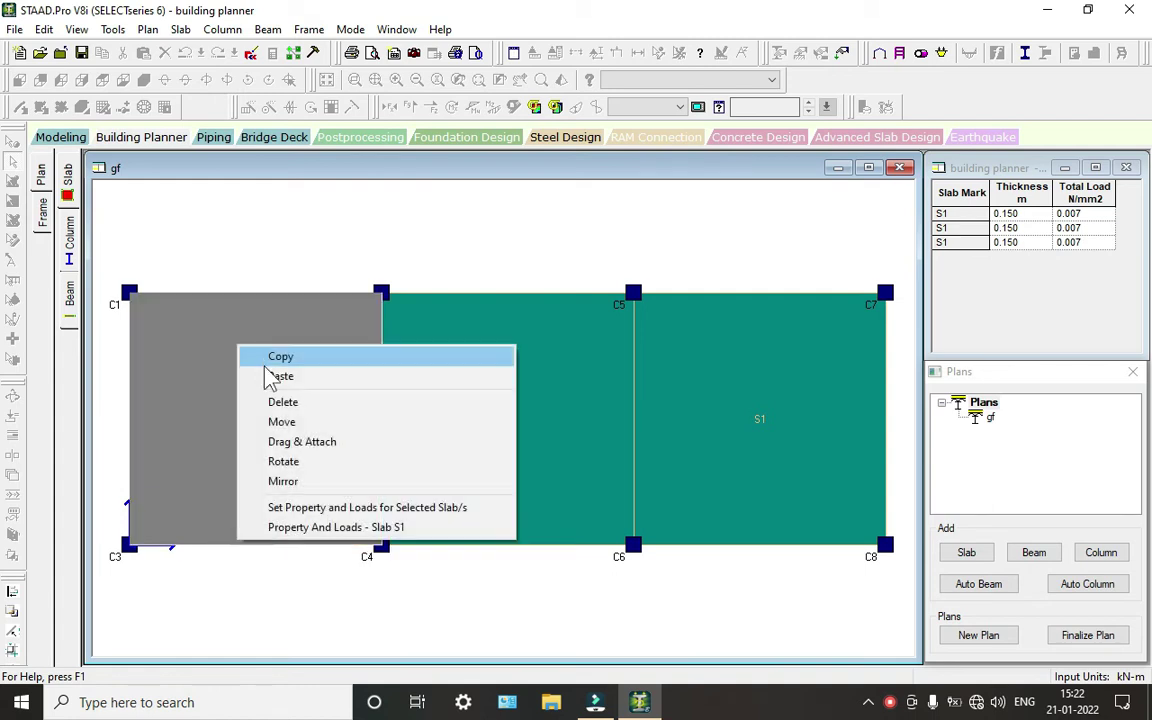
pyautogui.click(270, 360)
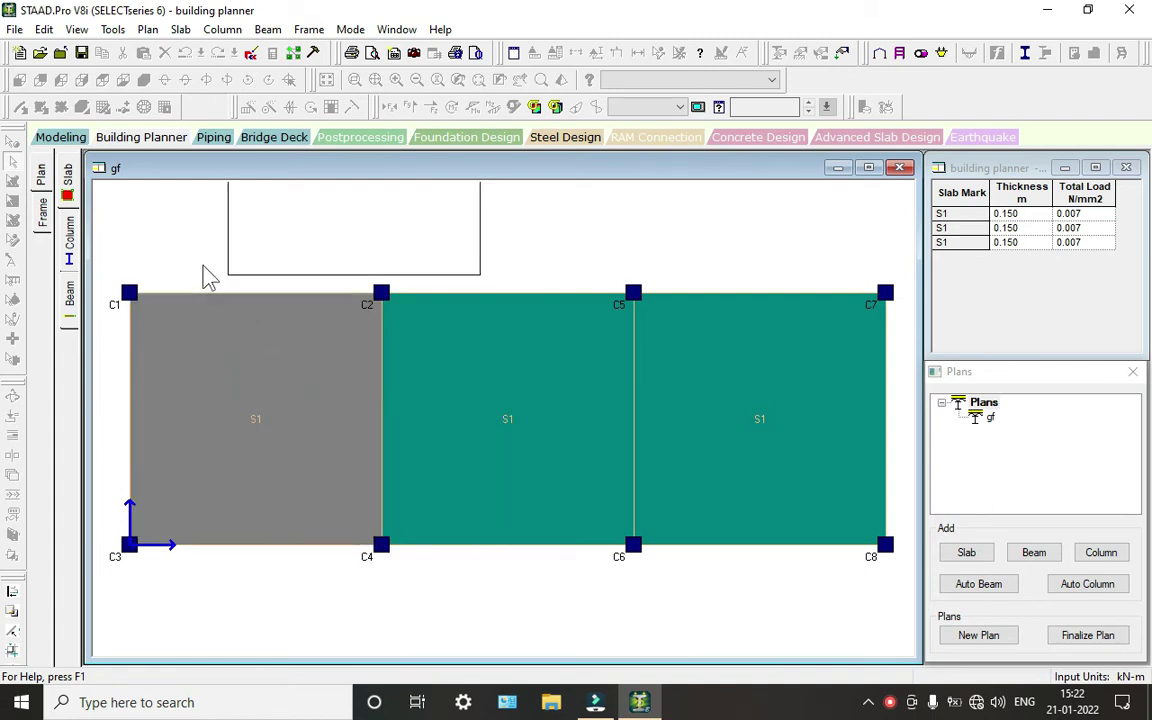
pyautogui.click(129, 293)
pyautogui.click(476, 522)
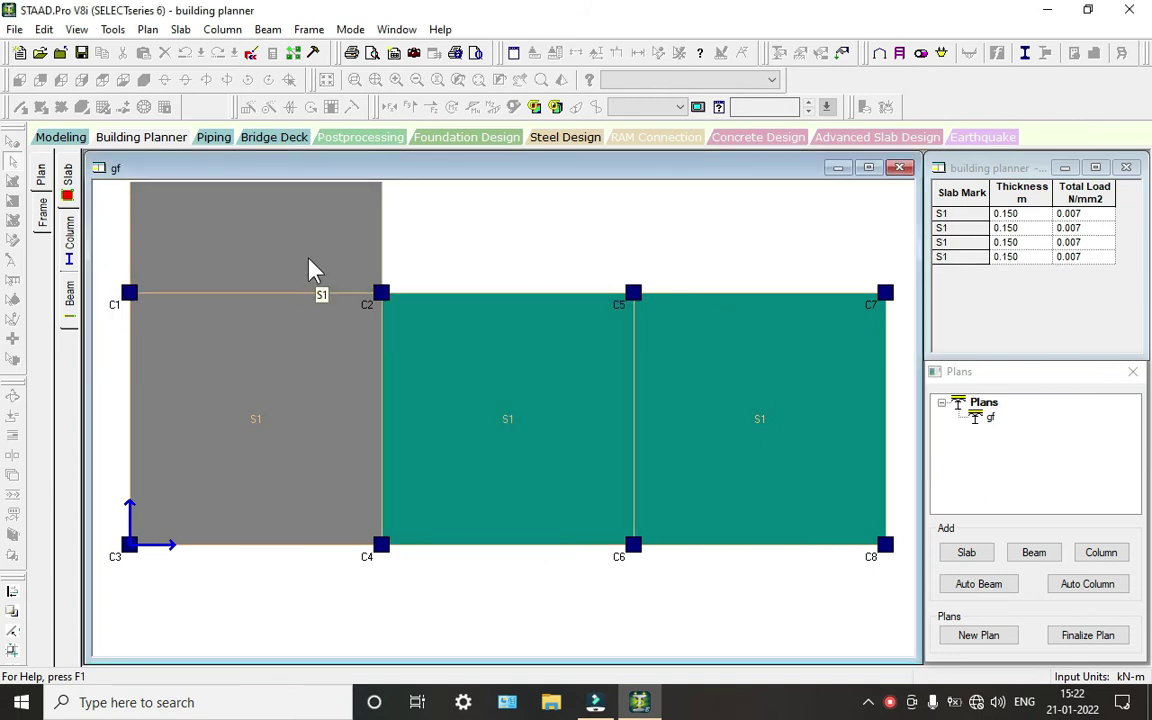
# Step: Paste another slab S1 in the second row with its base point at column C2, using 0 m X and Y offsets
pyautogui.rightClick(549, 395)
pyautogui.click(553, 403)
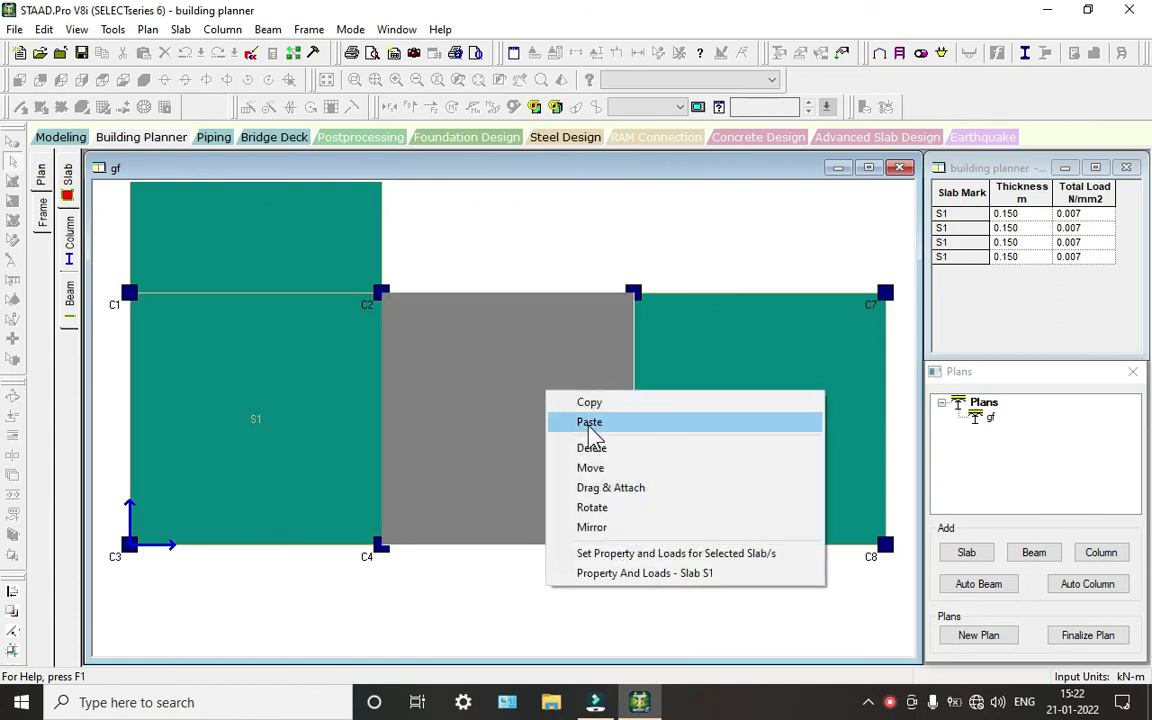
pyautogui.click(588, 421)
pyautogui.click(381, 293)
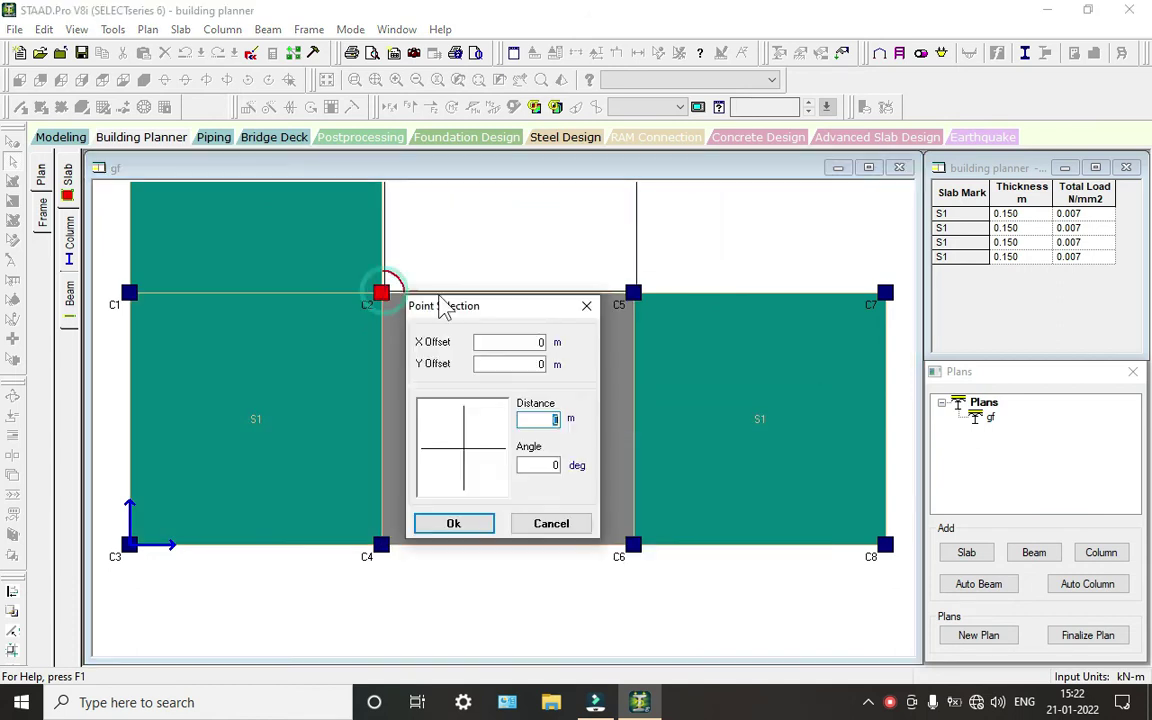
pyautogui.click(468, 530)
# Step: Paste the third slab S1 of the second row with its base point at column C5
pyautogui.keyDown('ctrl'); pyautogui.click(699, 406); pyautogui.keyUp('ctrl')
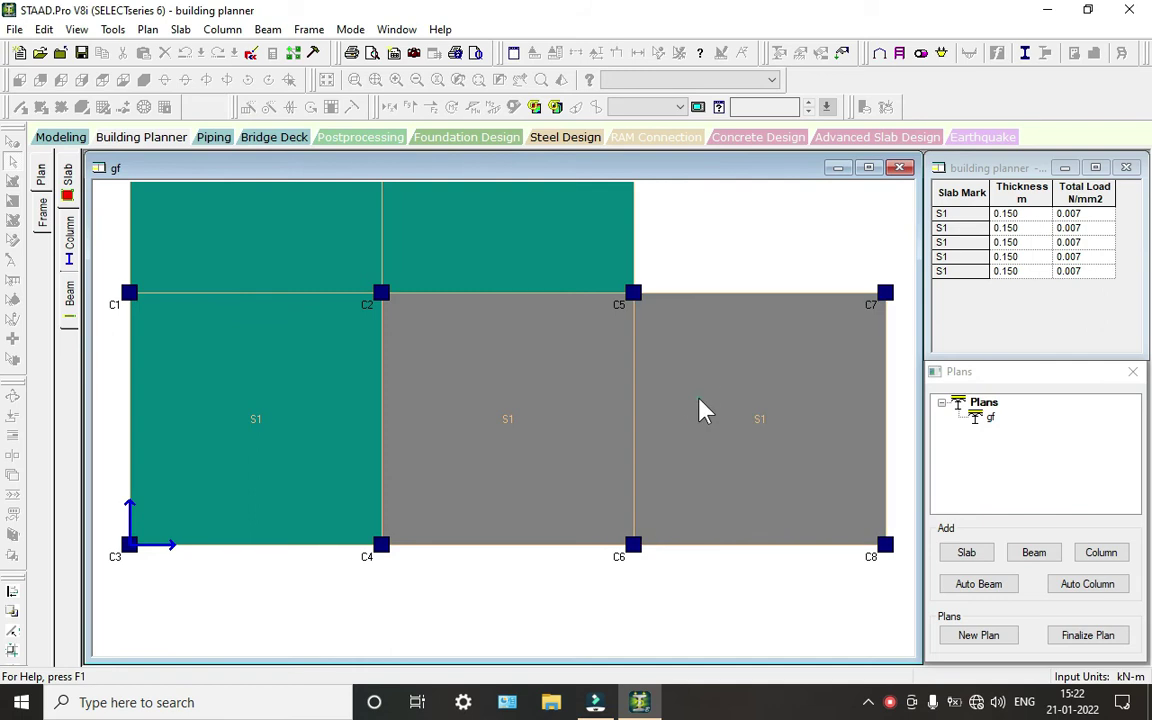
pyautogui.rightClick(699, 405)
pyautogui.click(718, 402)
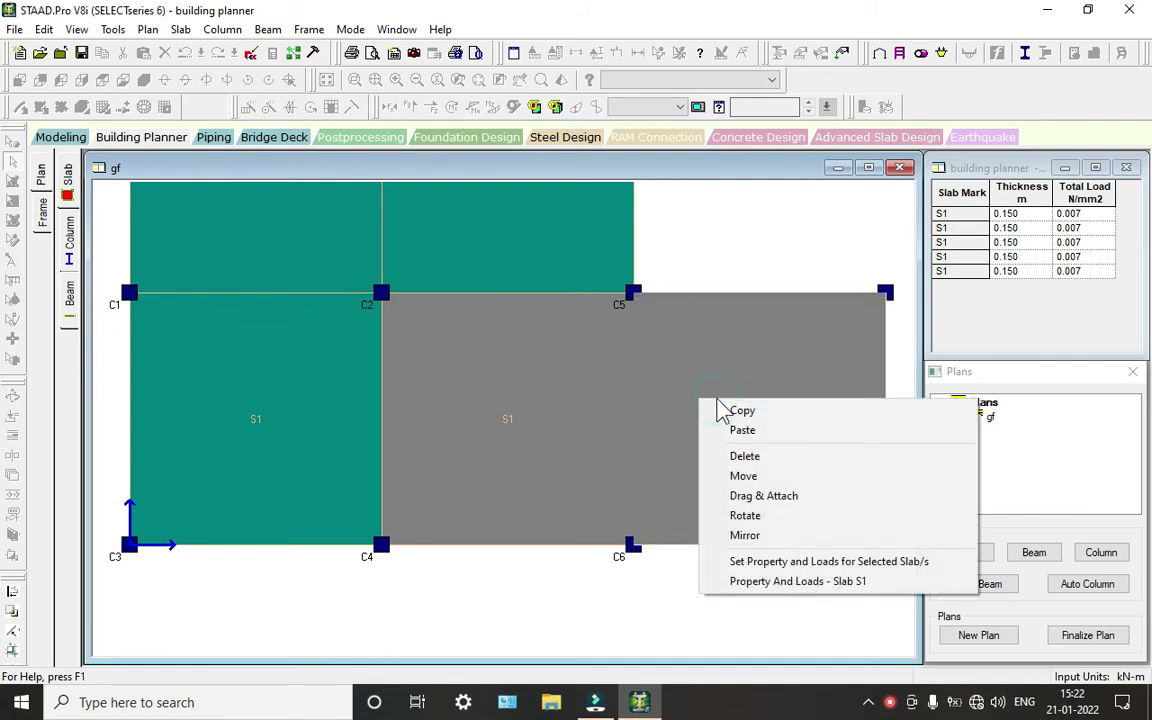
pyautogui.click(740, 429)
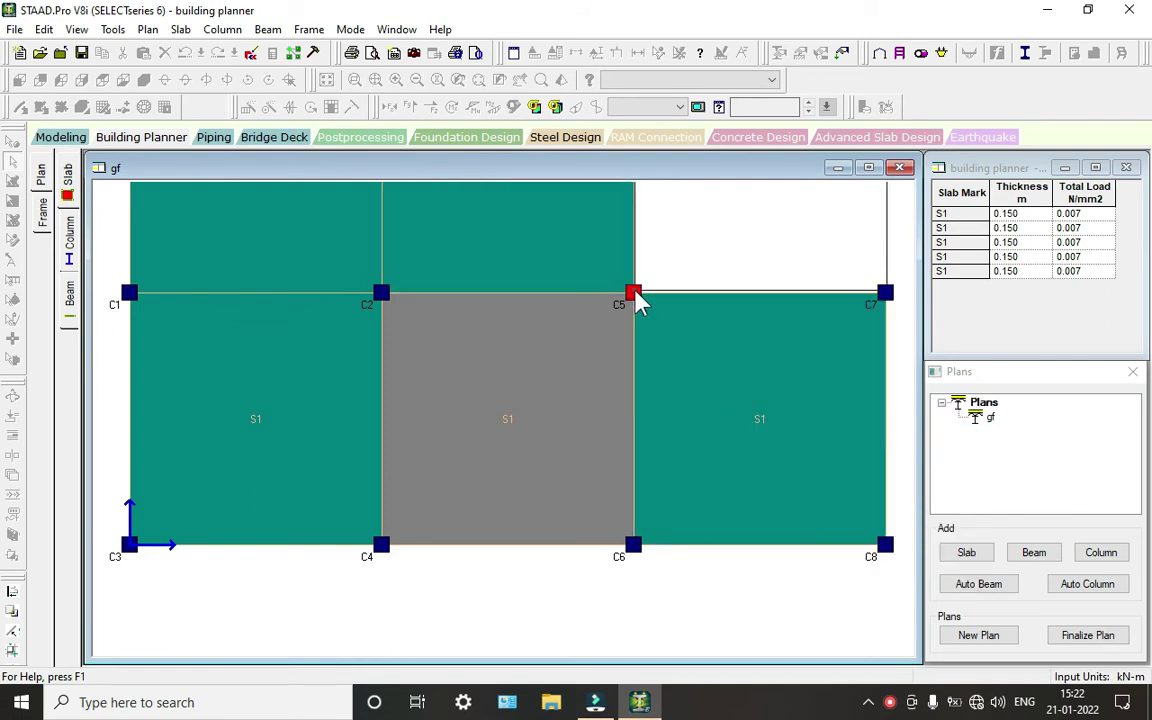
pyautogui.click(634, 293)
pyautogui.click(465, 524)
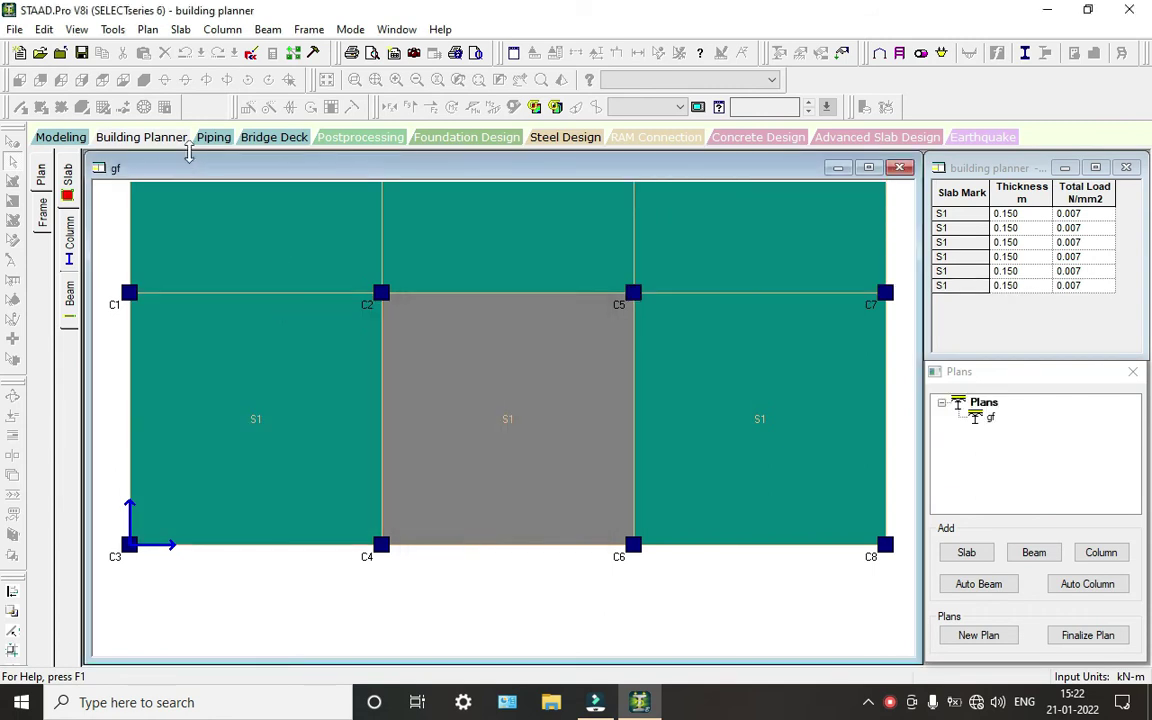
# Step: Add column C9 at the free upper corner of the first second-row slab, at coordinate (0,10)
pyautogui.click(152, 140)
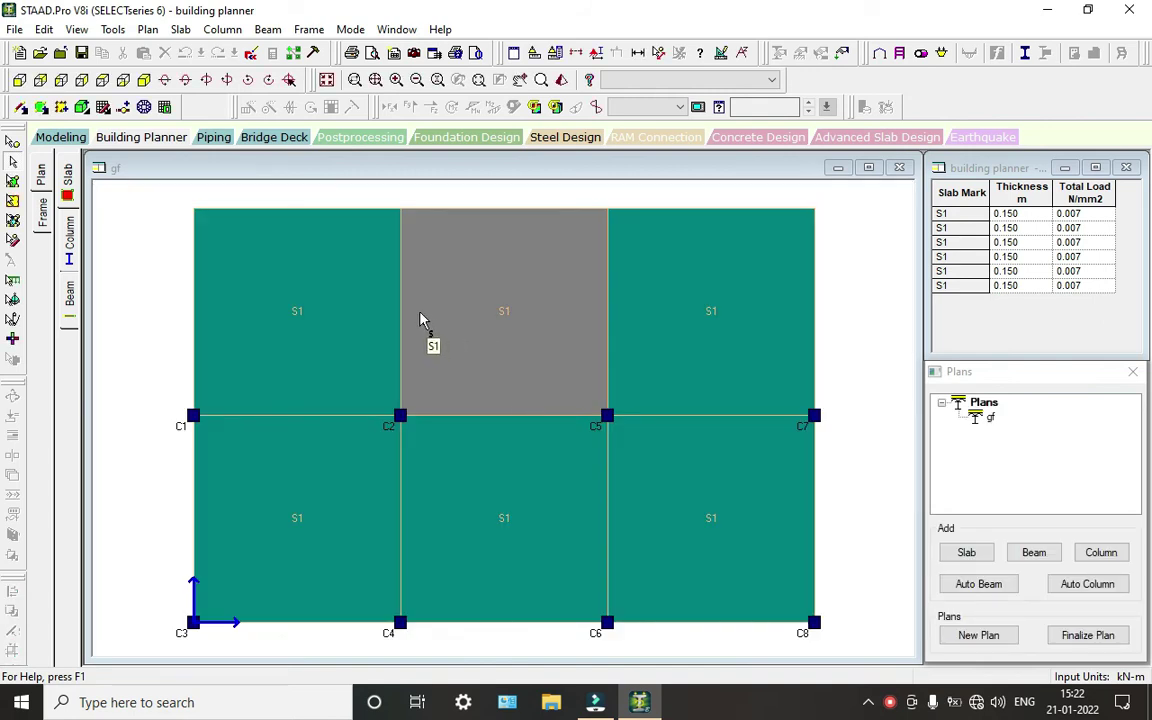
pyautogui.click(1101, 553)
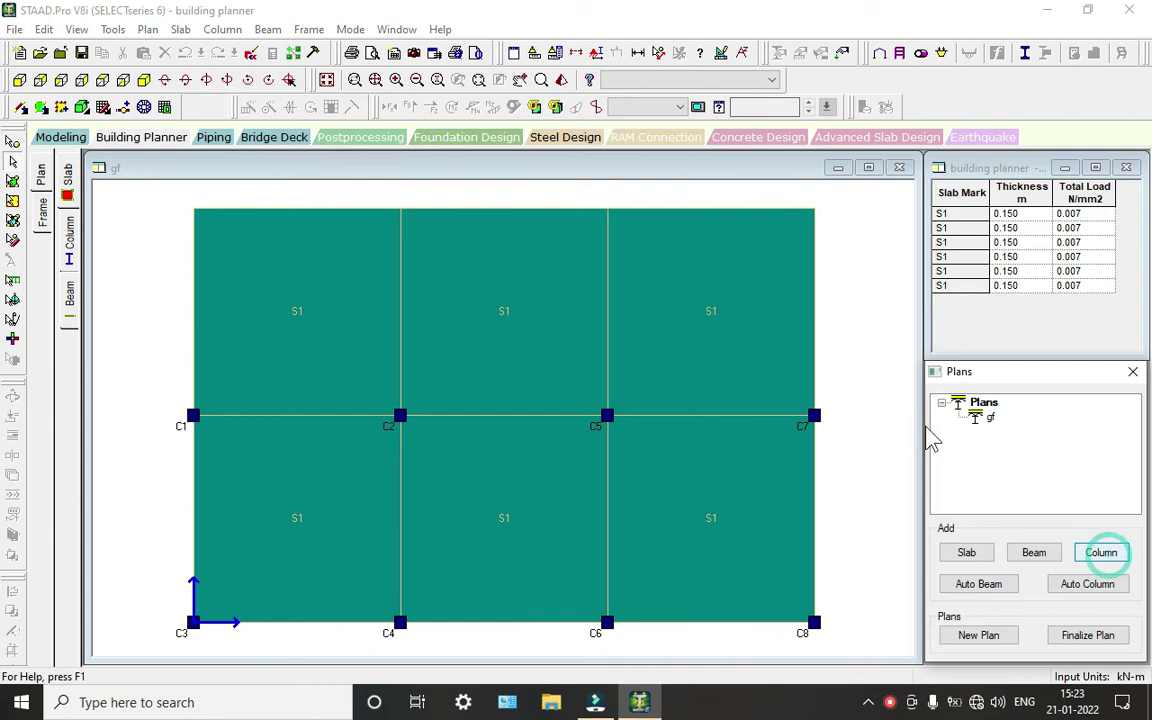
pyautogui.click(194, 210)
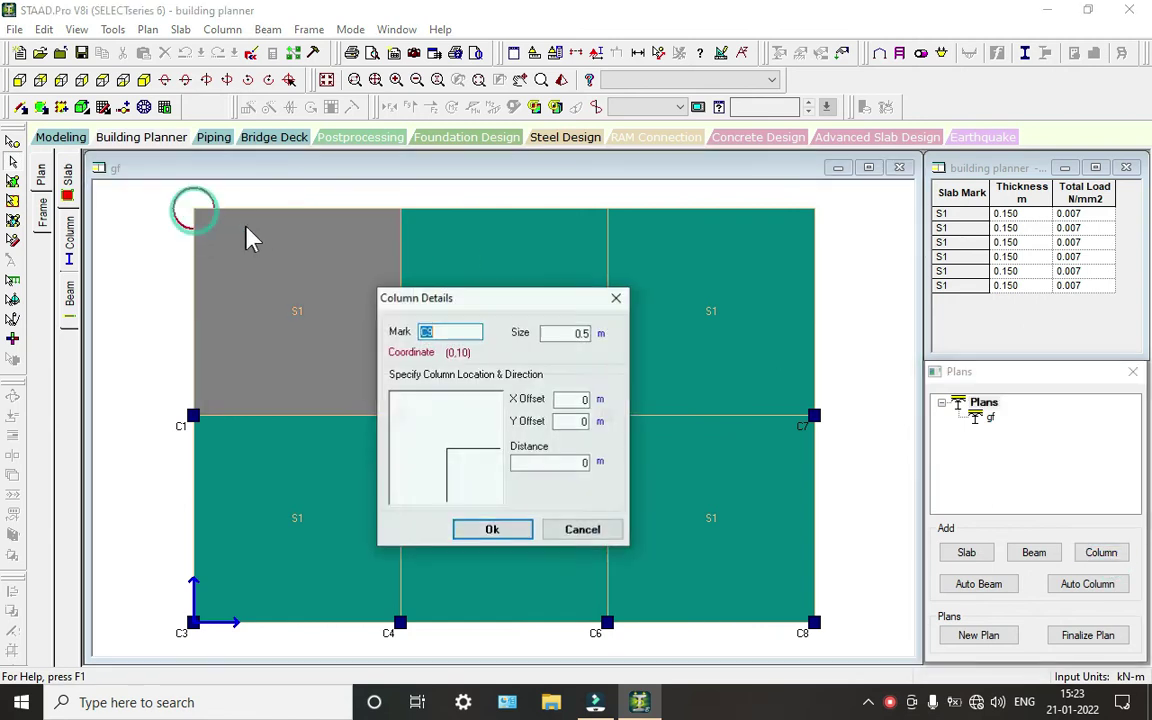
pyautogui.doubleClick(586, 332)
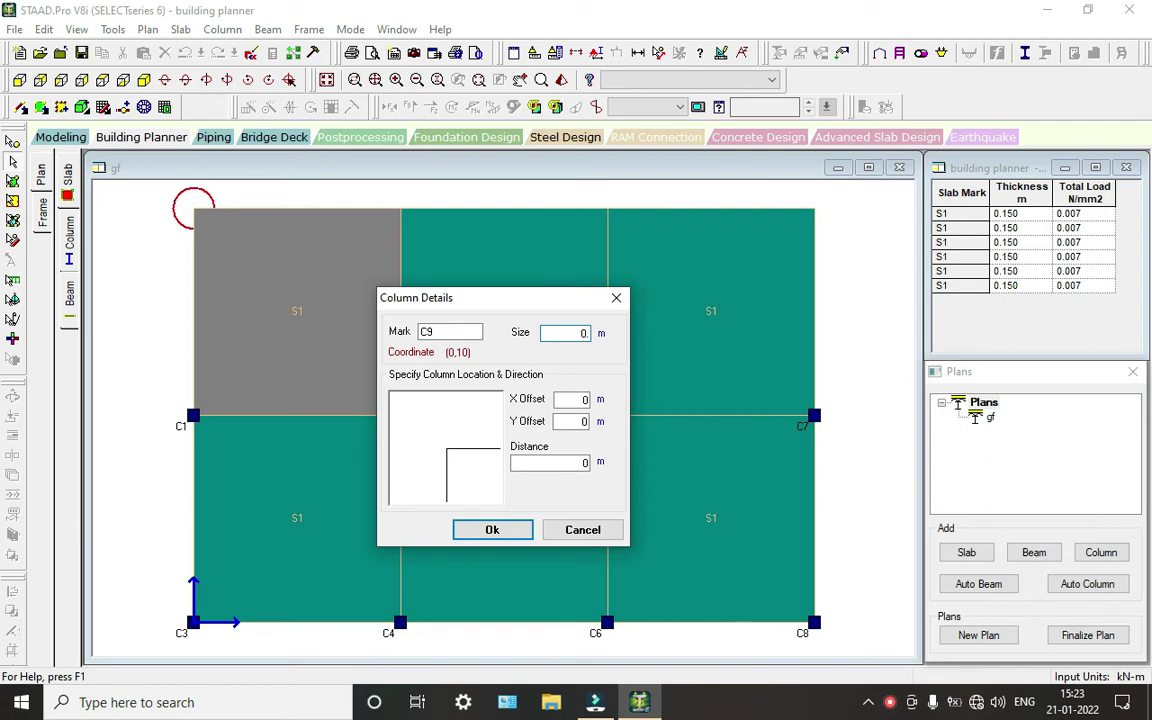
pyautogui.press('Return')
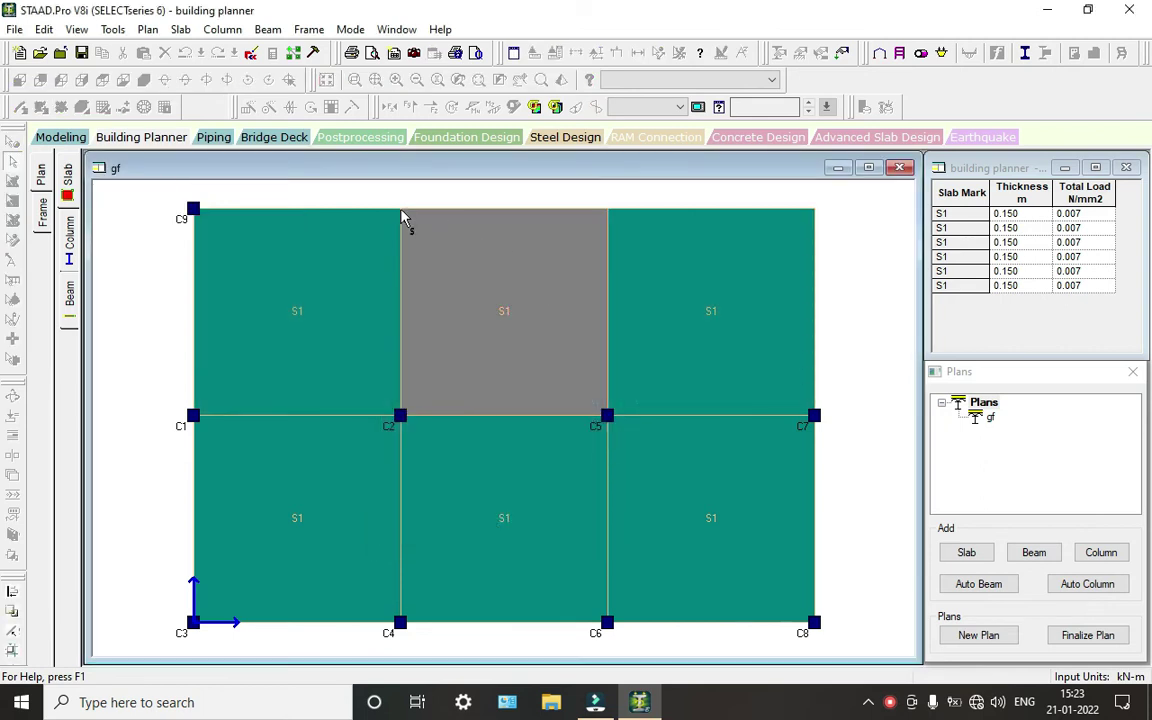
# Step: Add column C10 at the upper shared corner of the first two second-row slabs, at coordinate (5,10)
pyautogui.click(400, 210)
pyautogui.doubleClick(586, 333)
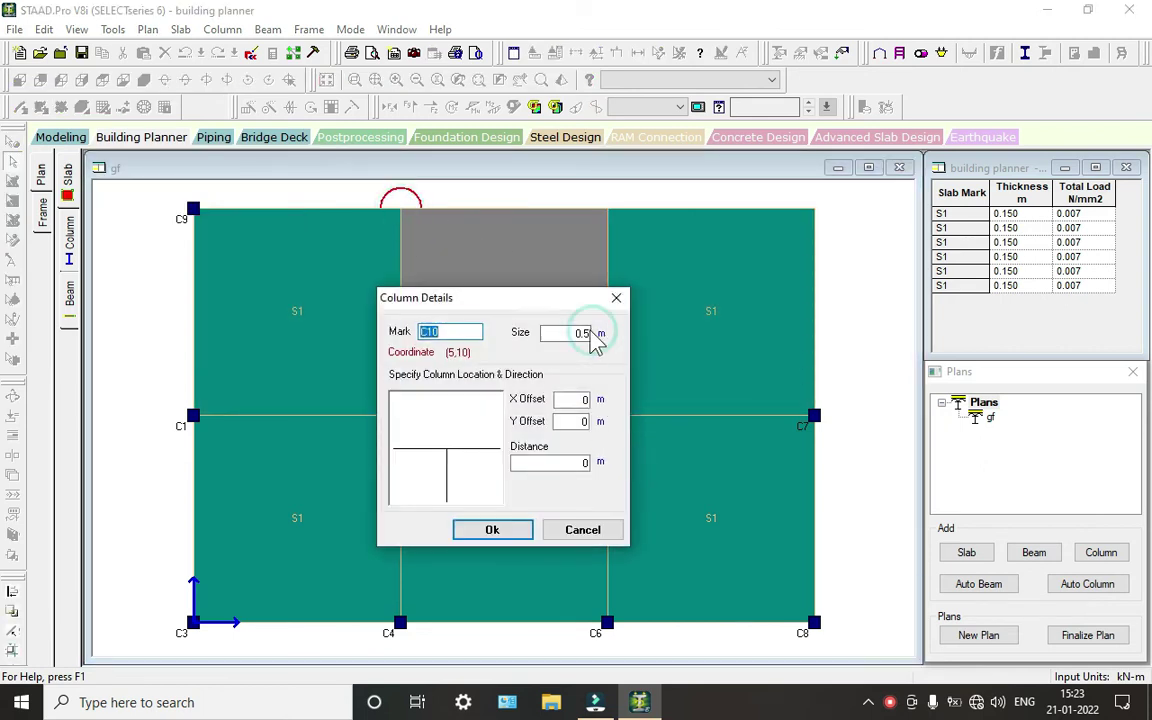
pyautogui.write('00')
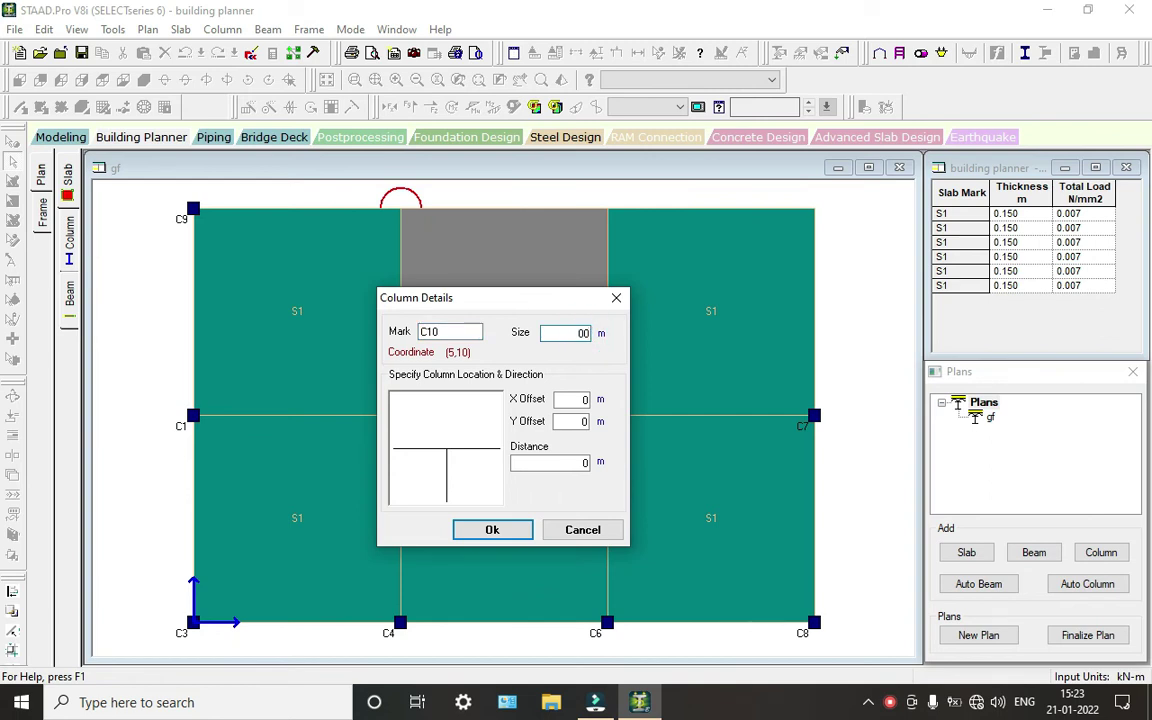
pyautogui.write('5')
pyautogui.press('Return')
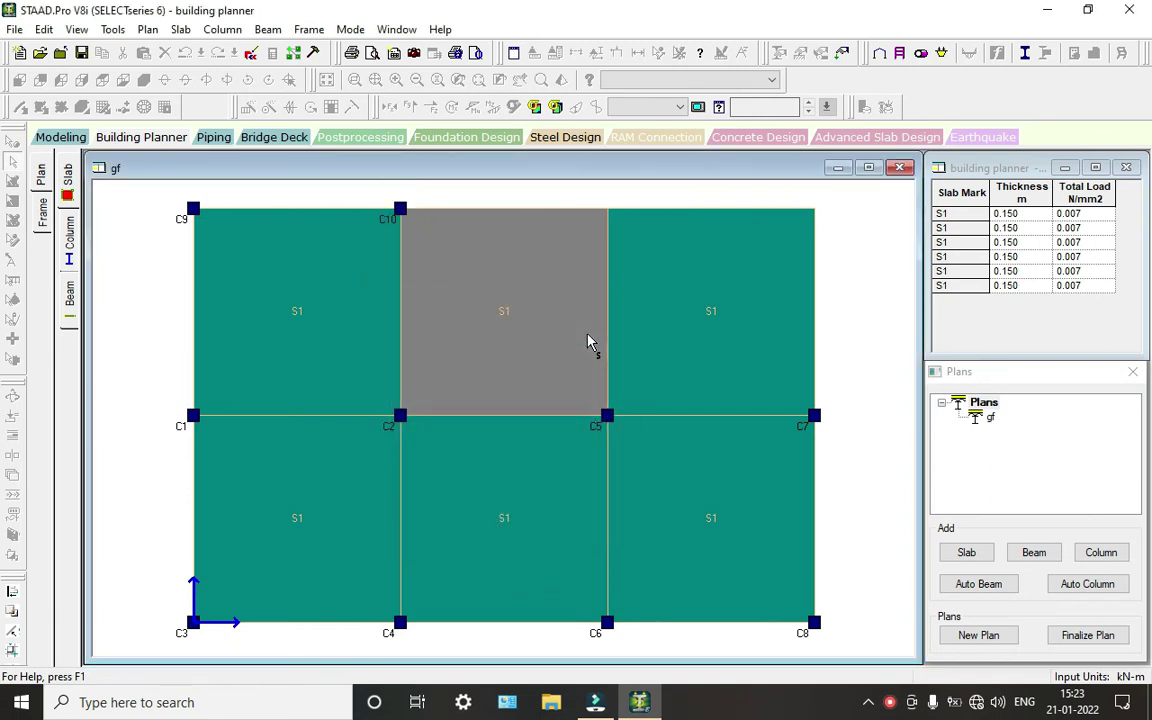
# Step: Add column C11 at the upper shared corner of the second and third second-row slabs, at coordinate (10,10)
pyautogui.click(607, 210)
pyautogui.click(586, 333)
pyautogui.press('BackSpace')
pyautogui.press('BackSpace')
pyautogui.write('.5')
pyautogui.press('Return')
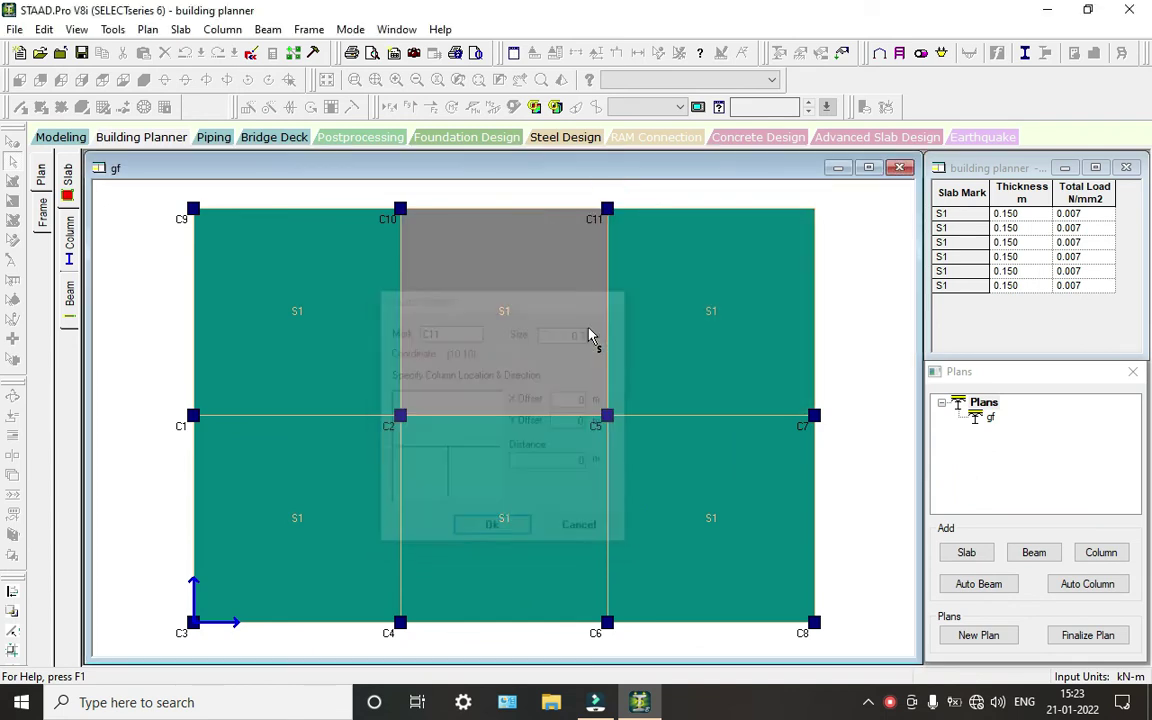
# Step: Add column C12, sized 0.3 m, at the free upper corner of the third second-row slab, at coordinate (15,10)
pyautogui.click(812, 211)
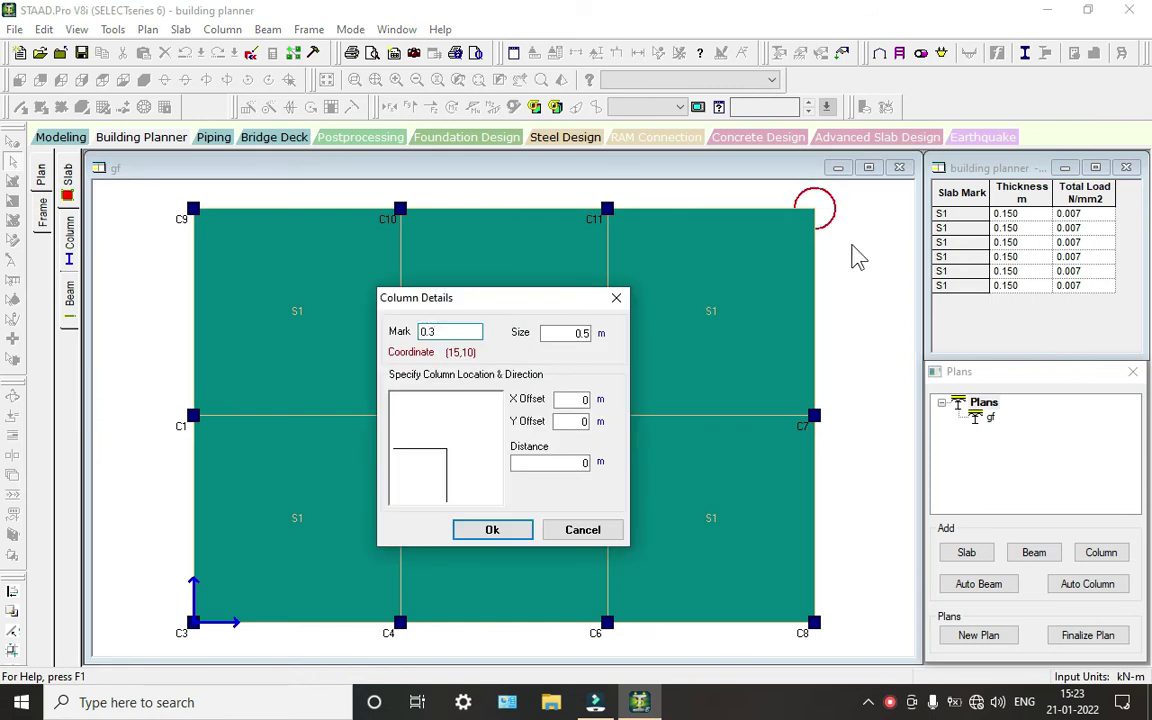
pyautogui.click(576, 531)
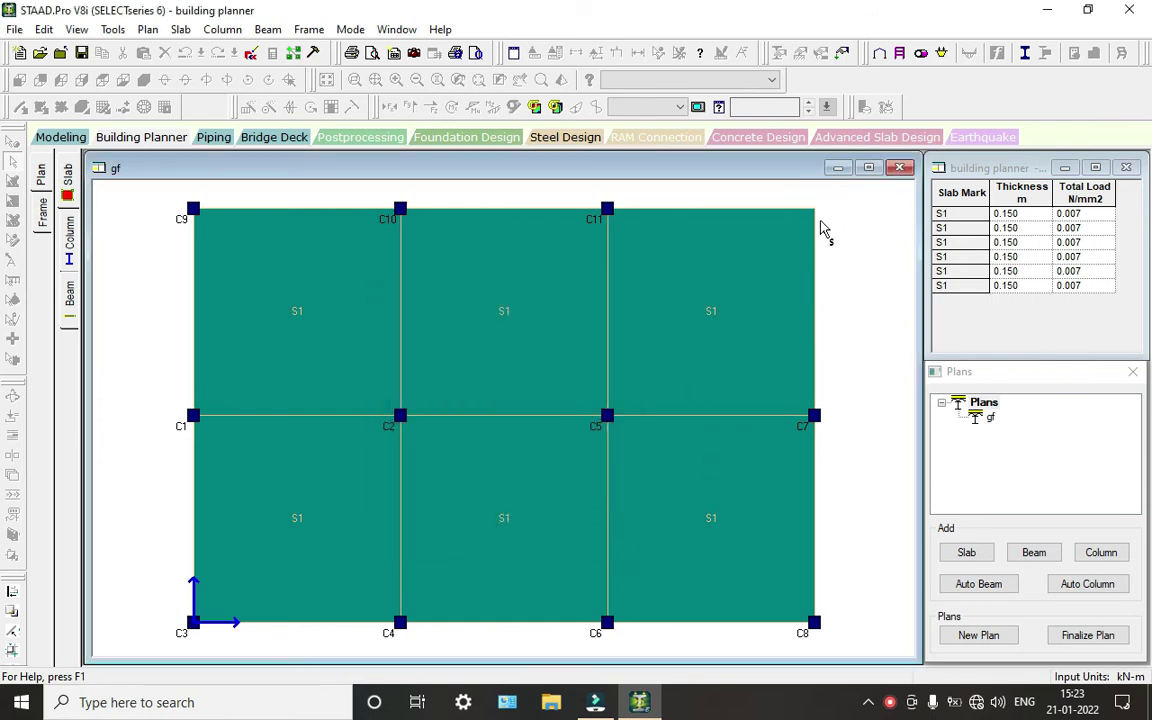
pyautogui.click(808, 213)
pyautogui.doubleClick(585, 334)
pyautogui.write('0.15')
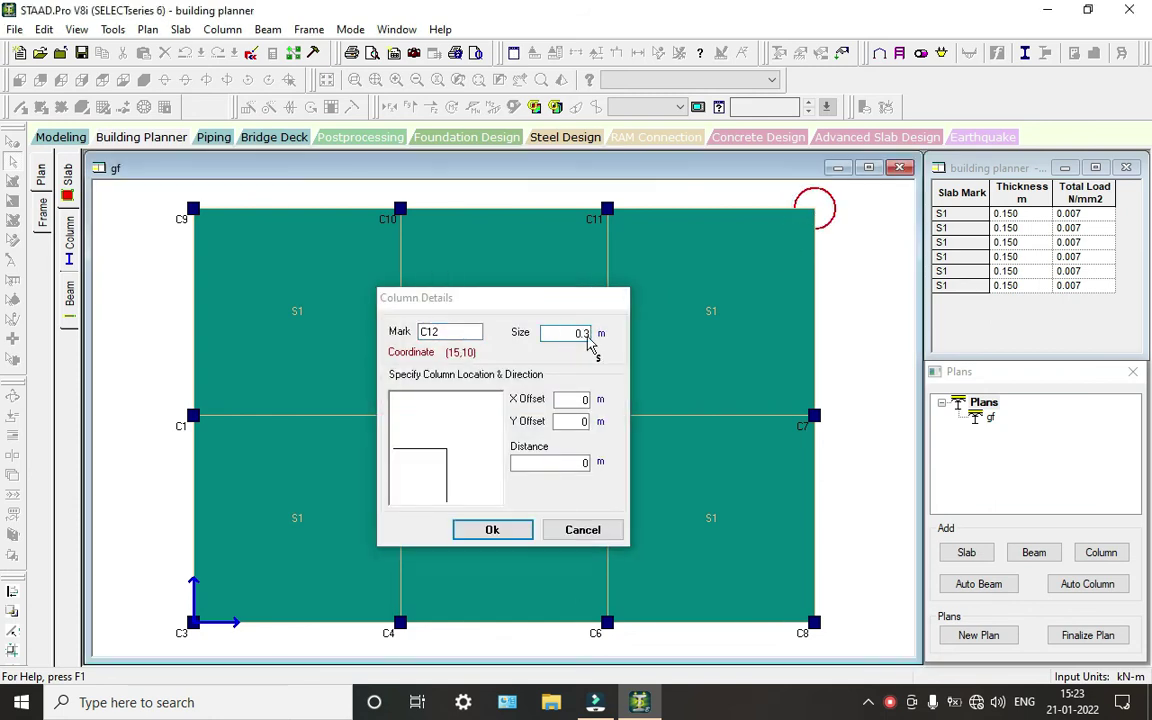
pyautogui.press('Return')
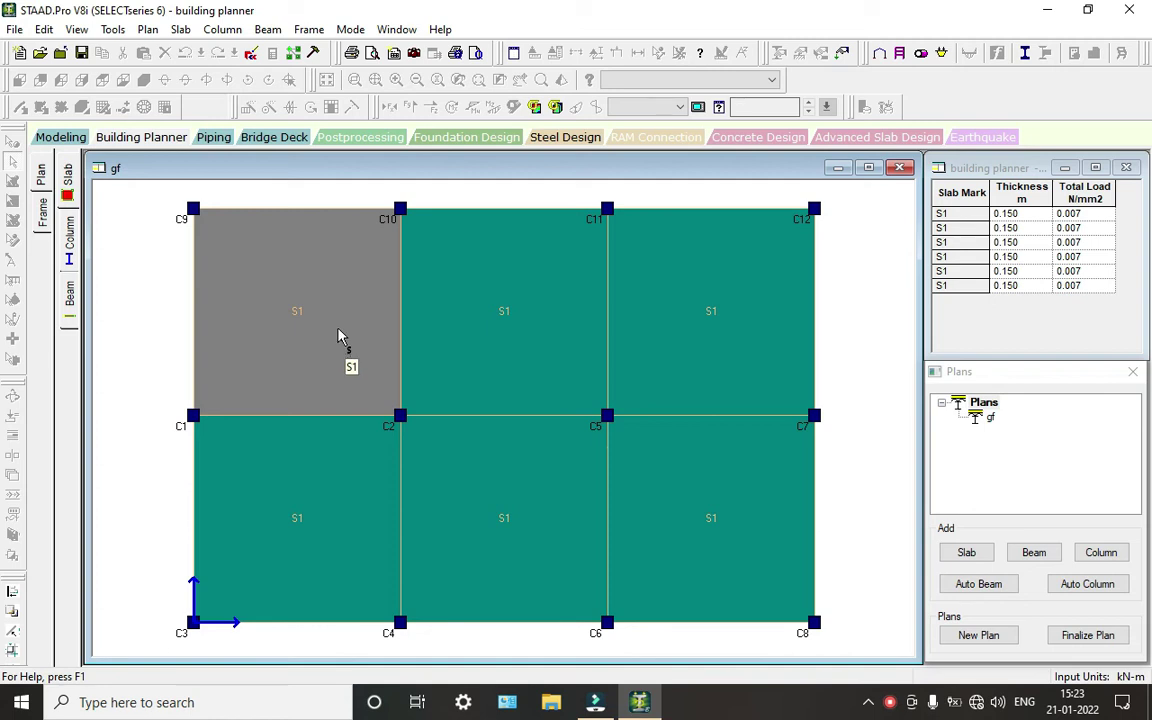
# Step: Try to add another column, C13, at coordinate (15,5) on top of column C7
pyautogui.click(814, 416)
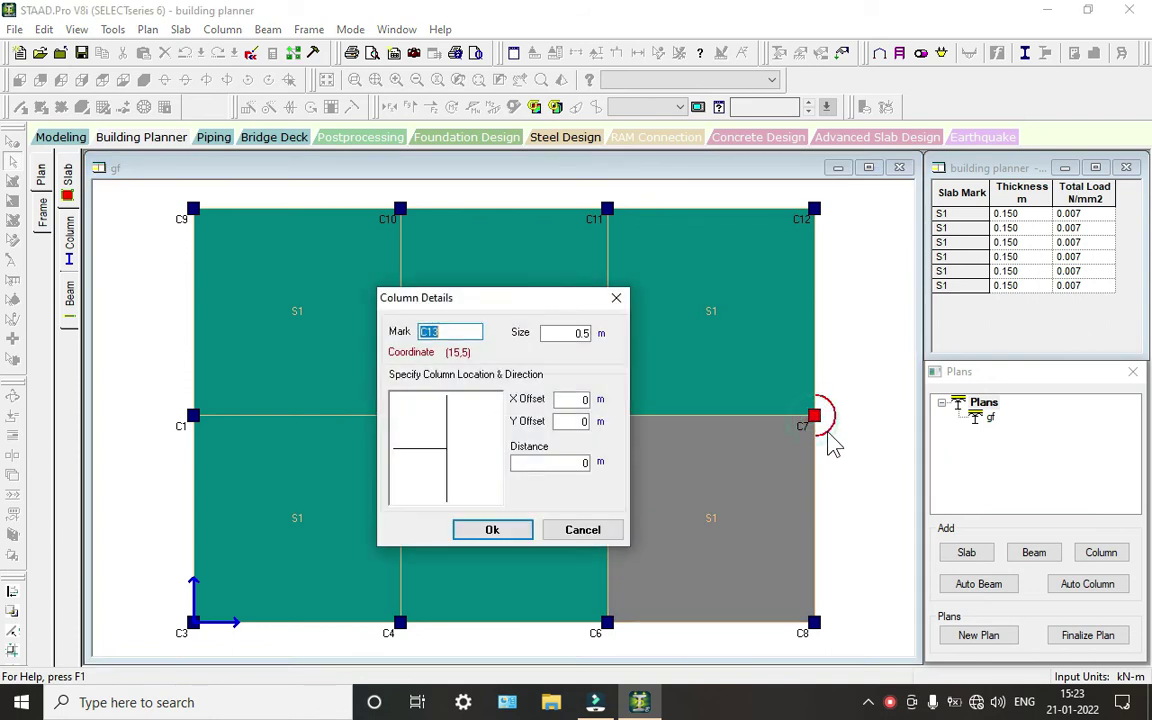
pyautogui.click(516, 524)
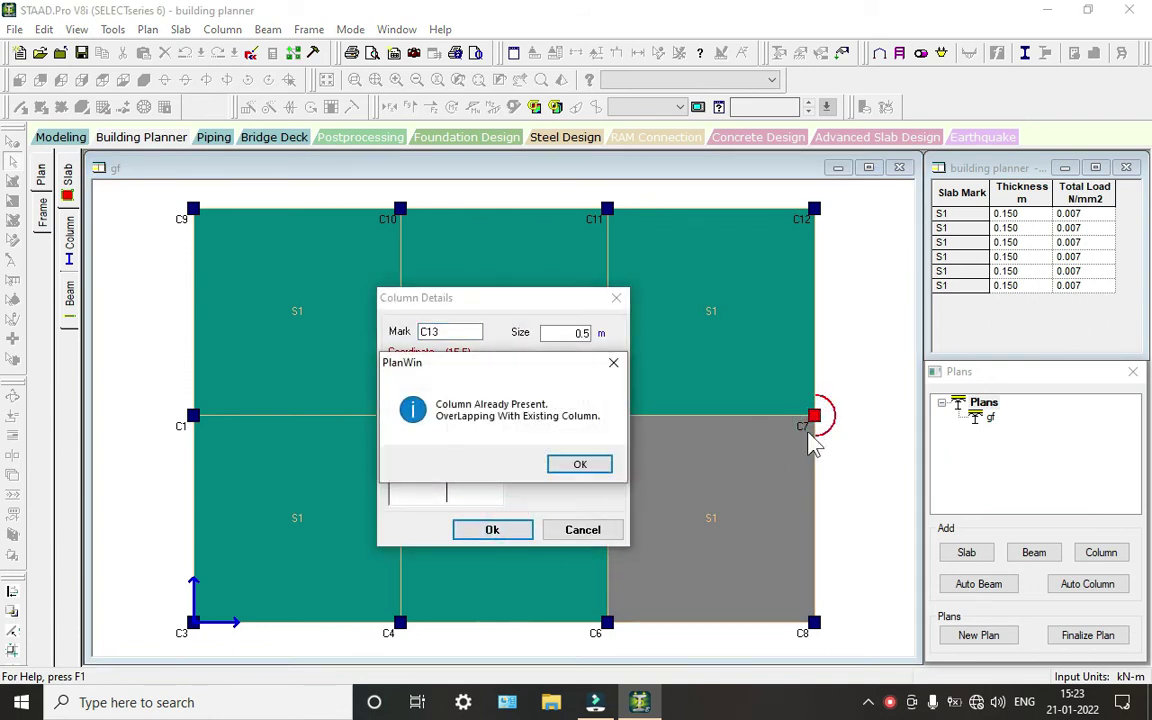
pyautogui.click(584, 465)
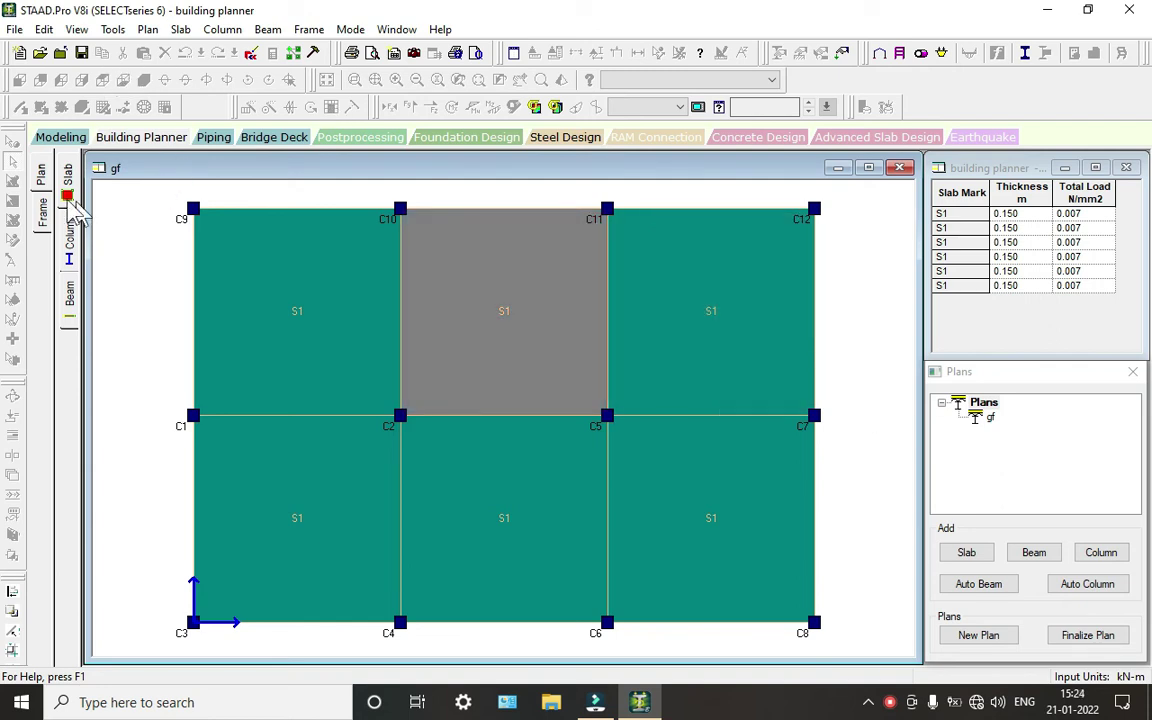
# Step: Copy column C7
pyautogui.rightClick(815, 417)
pyautogui.click(830, 426)
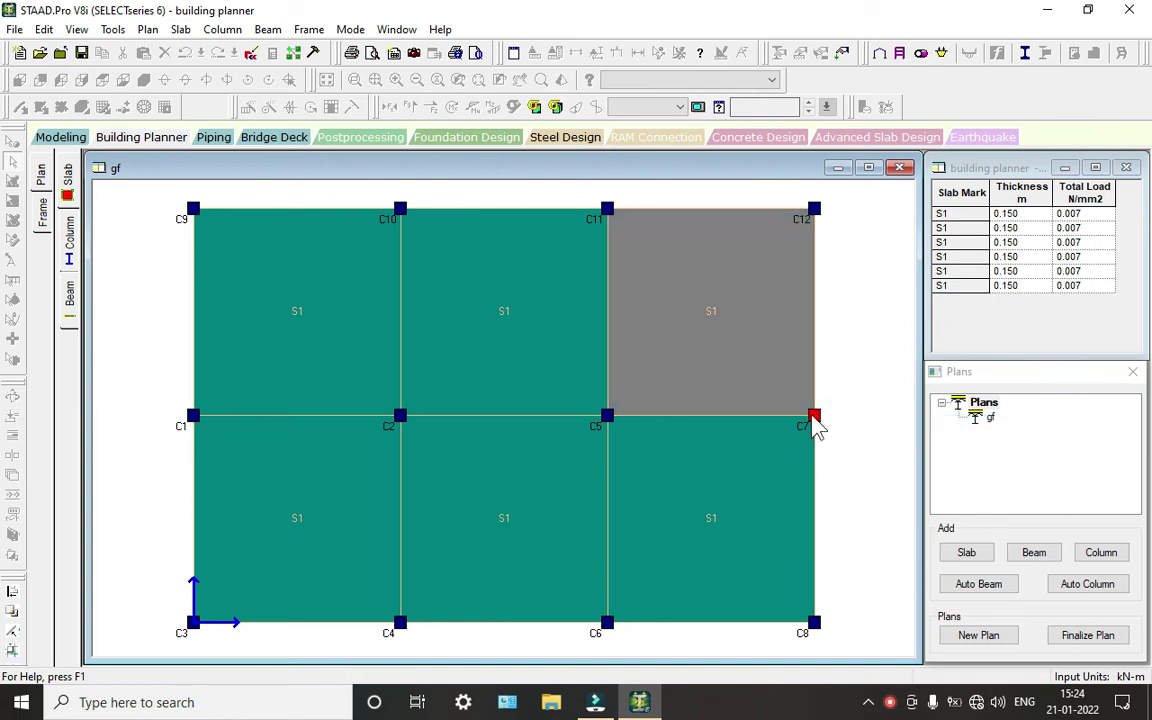
# Step: Try to paste the copied column beside column C12 with a distance of 0 m and zero offsets
pyautogui.rightClick(815, 417)
pyautogui.click(856, 447)
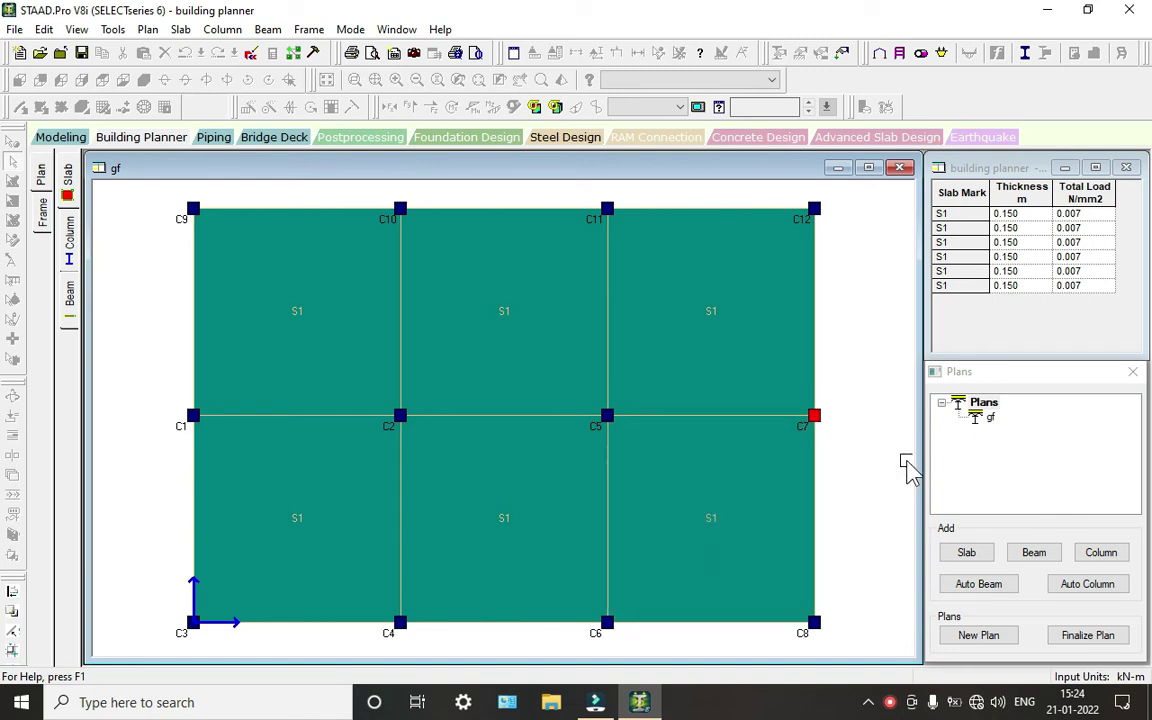
pyautogui.click(897, 214)
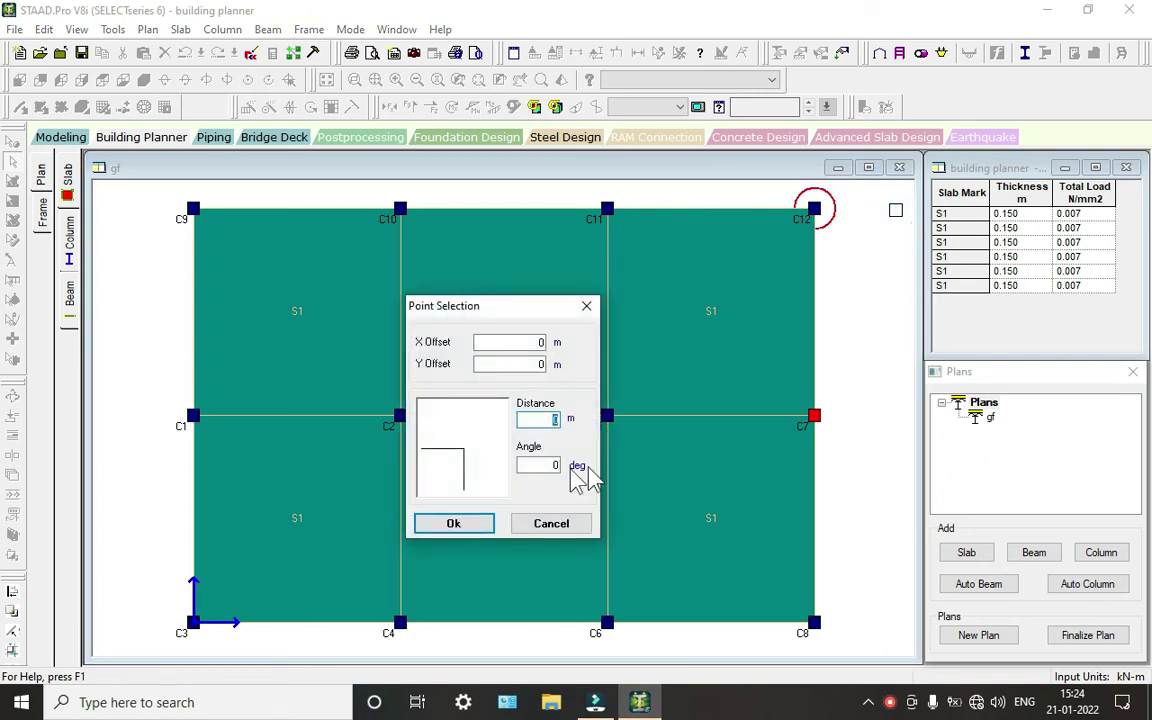
pyautogui.click(477, 524)
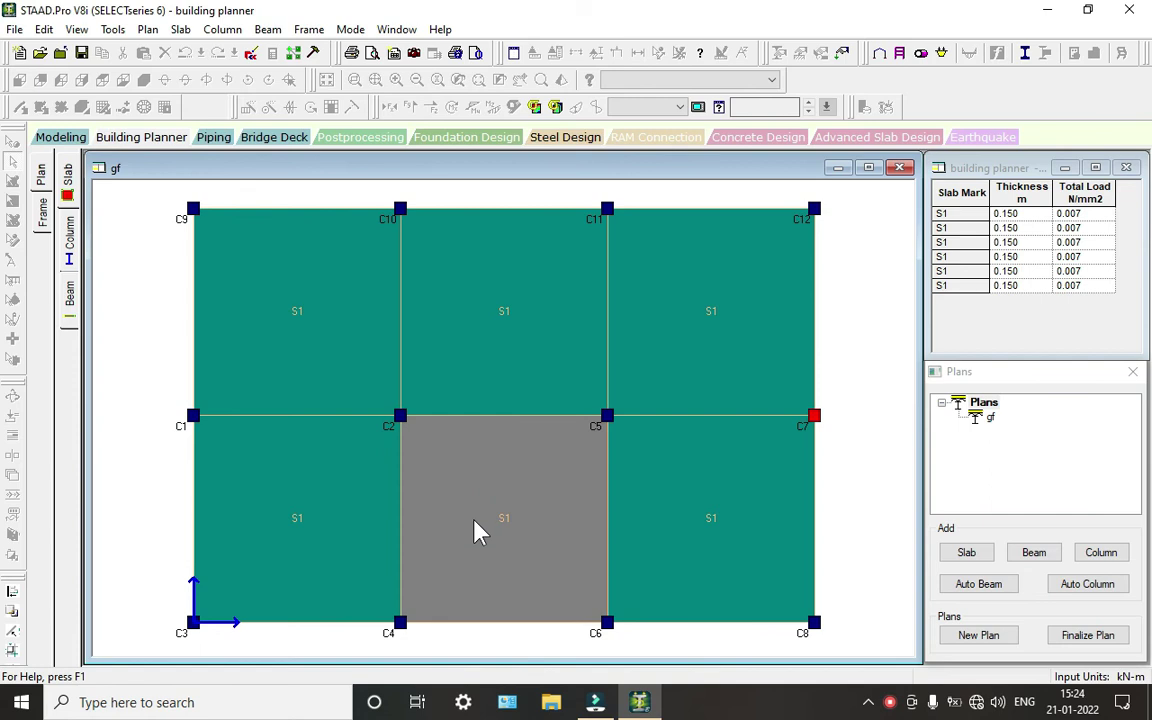
# Step: Paste the copied column outside the slab grid at a distance of 4 m from column C7, in line with its row
pyautogui.rightClick(818, 423)
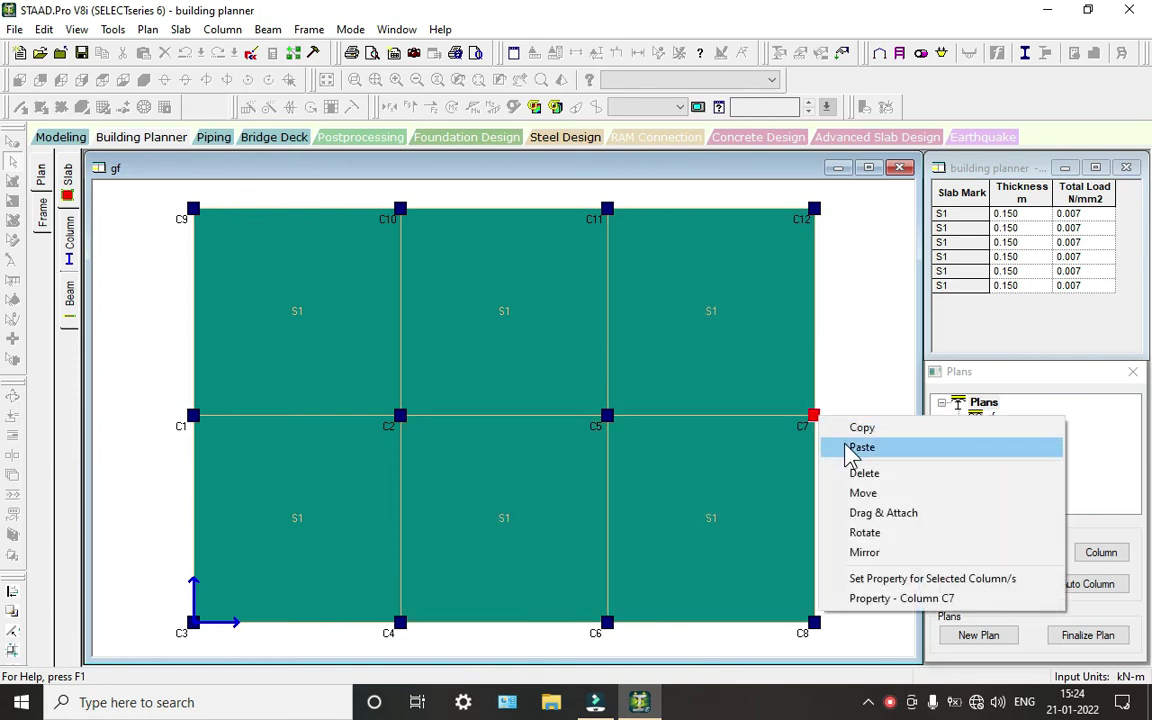
pyautogui.click(851, 446)
pyautogui.click(905, 420)
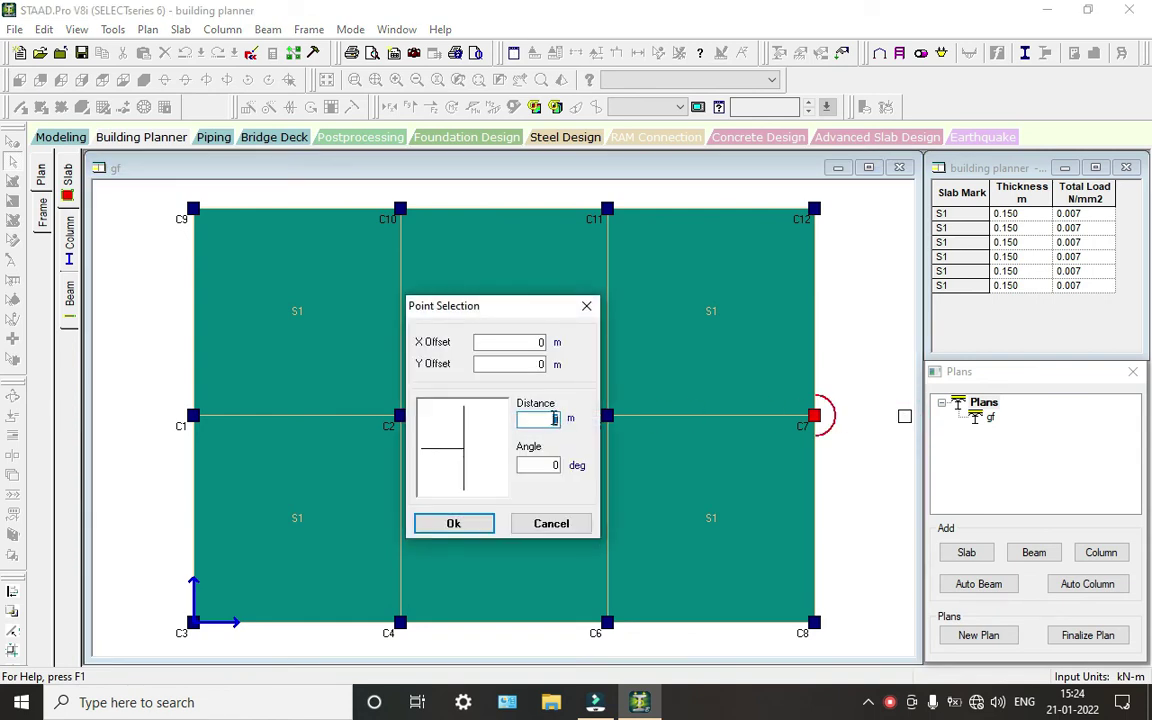
pyautogui.write('4')
pyautogui.click(453, 523)
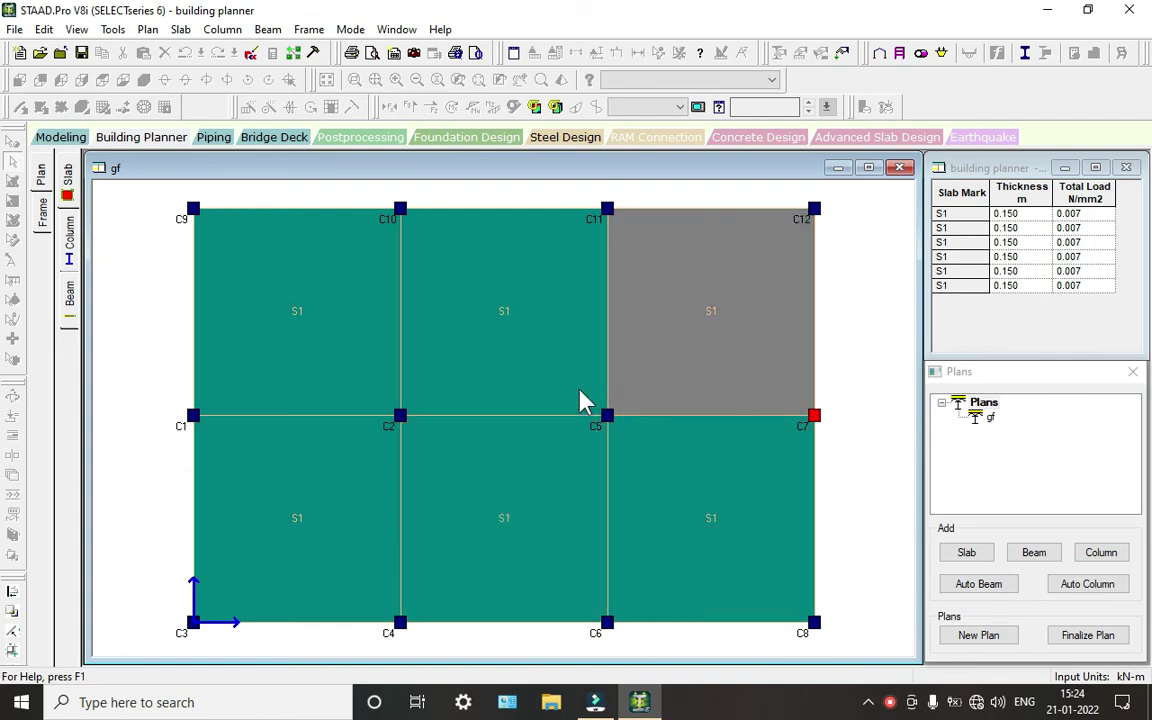
pyautogui.click(182, 147)
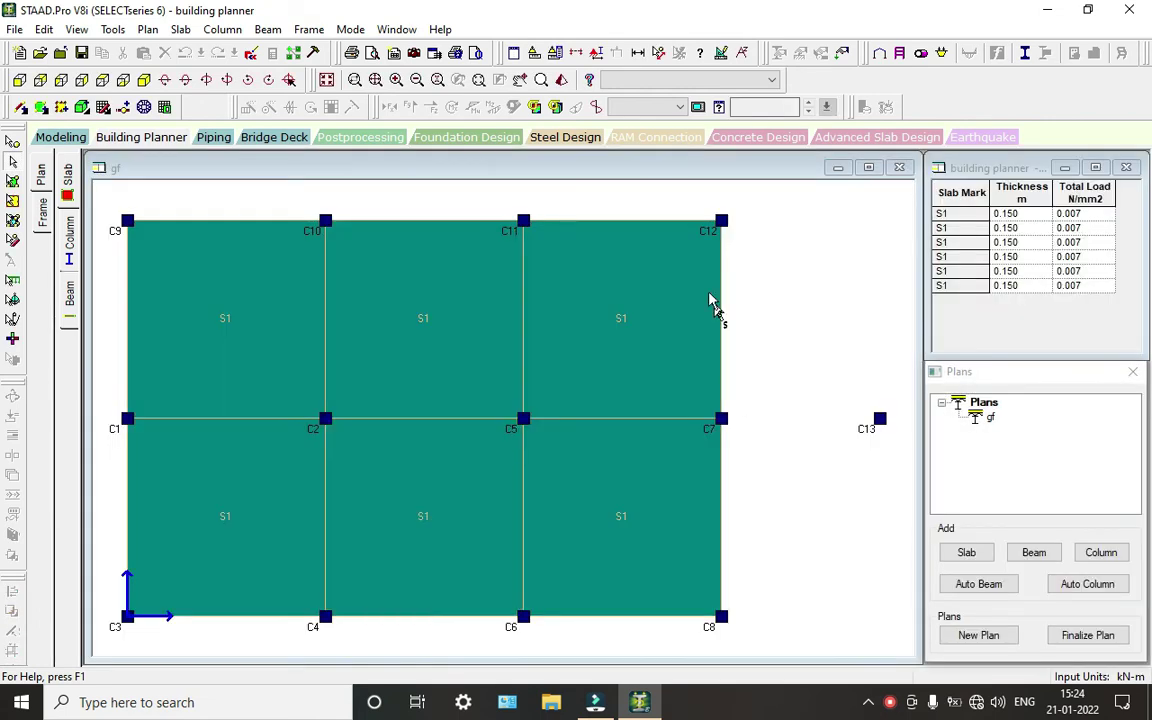
# Step: Copy column C12 and paste it outside the slab grid at a distance of 3 m from C12, in line with its row
pyautogui.rightClick(724, 222)
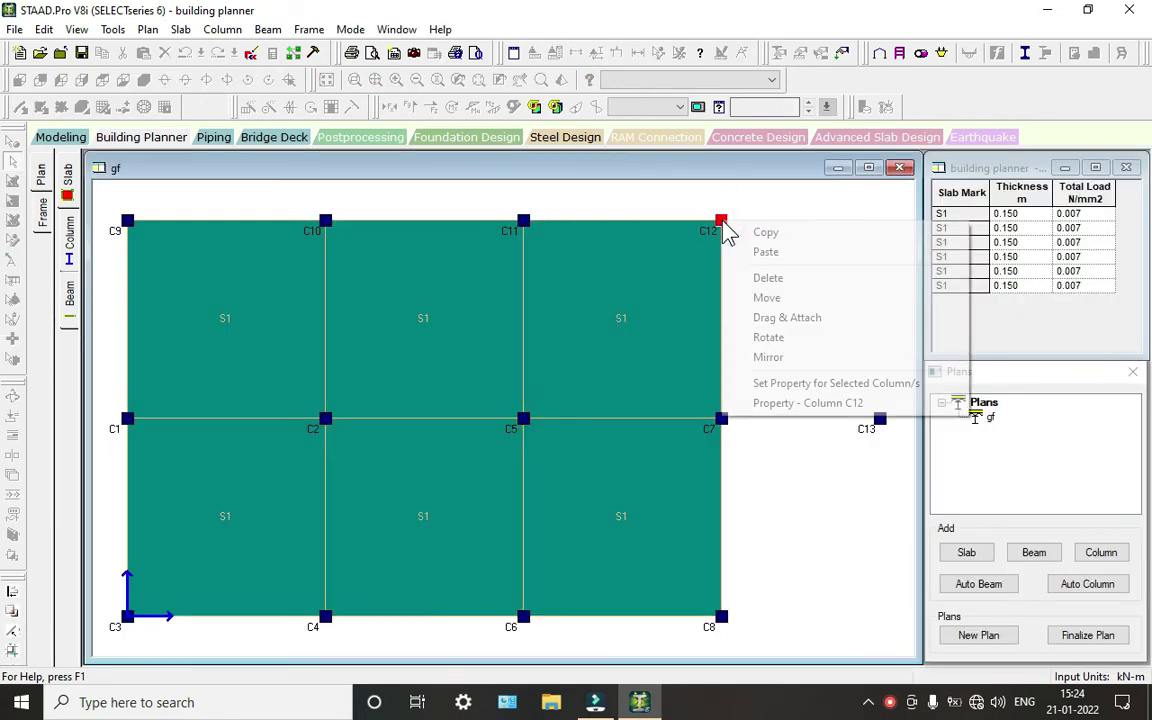
pyautogui.click(764, 236)
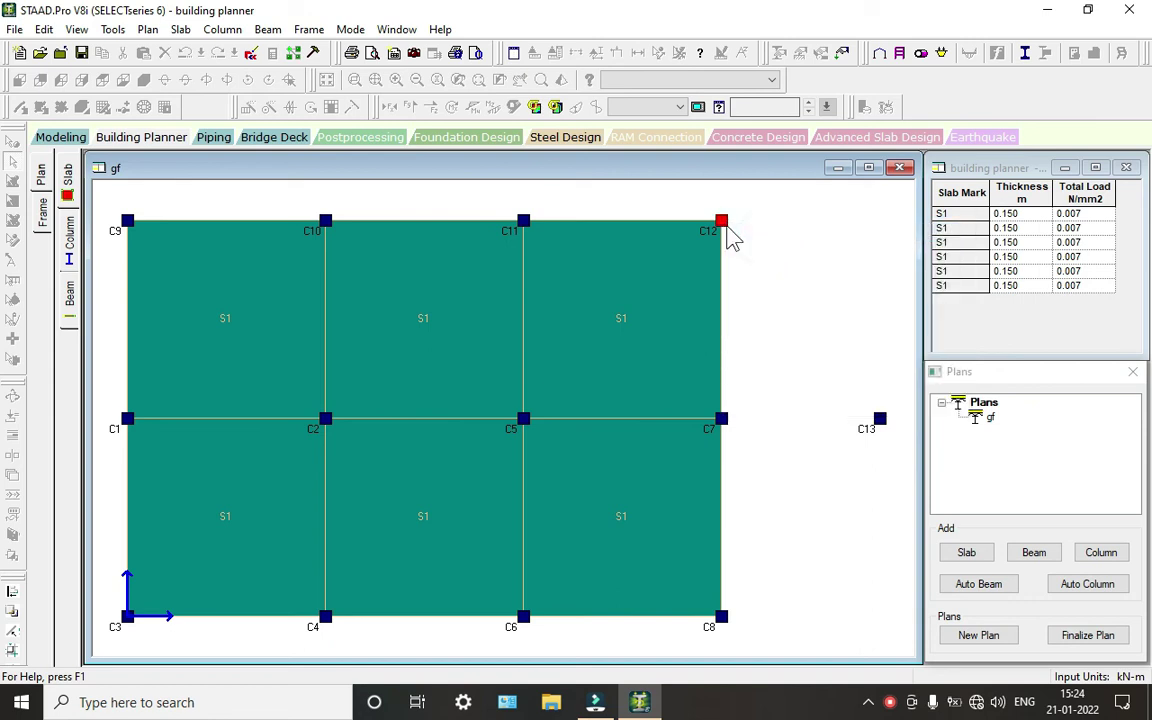
pyautogui.rightClick(729, 230)
pyautogui.click(745, 250)
pyautogui.click(722, 221)
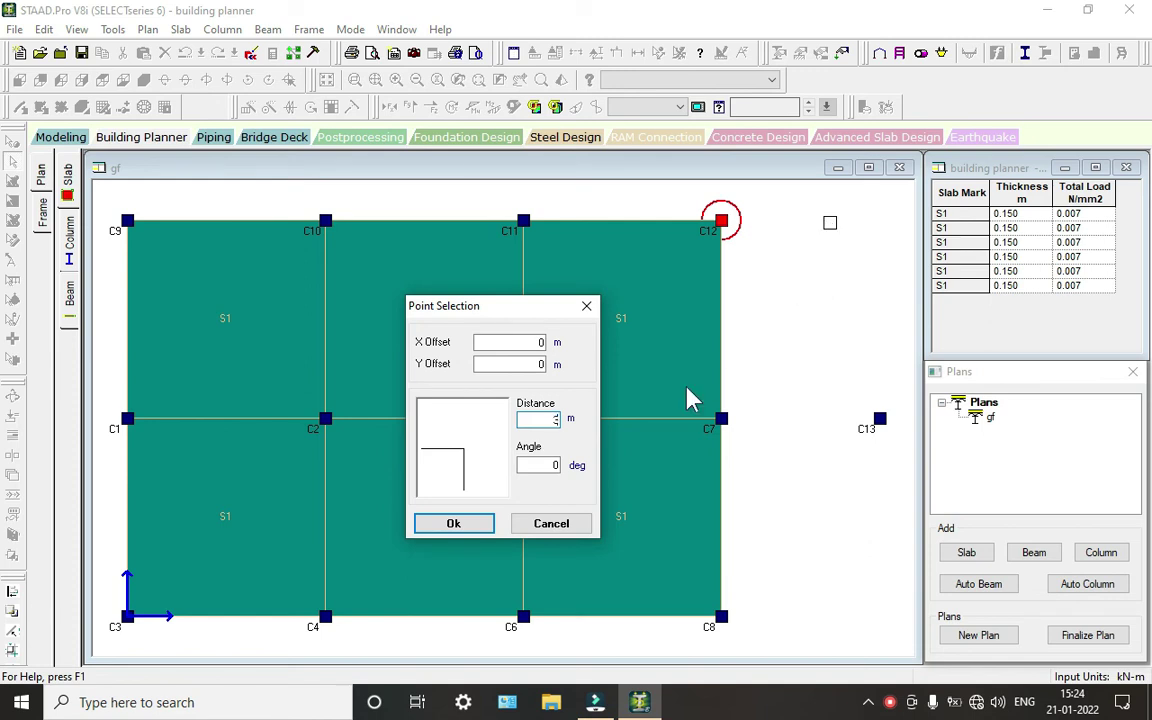
pyautogui.click(462, 527)
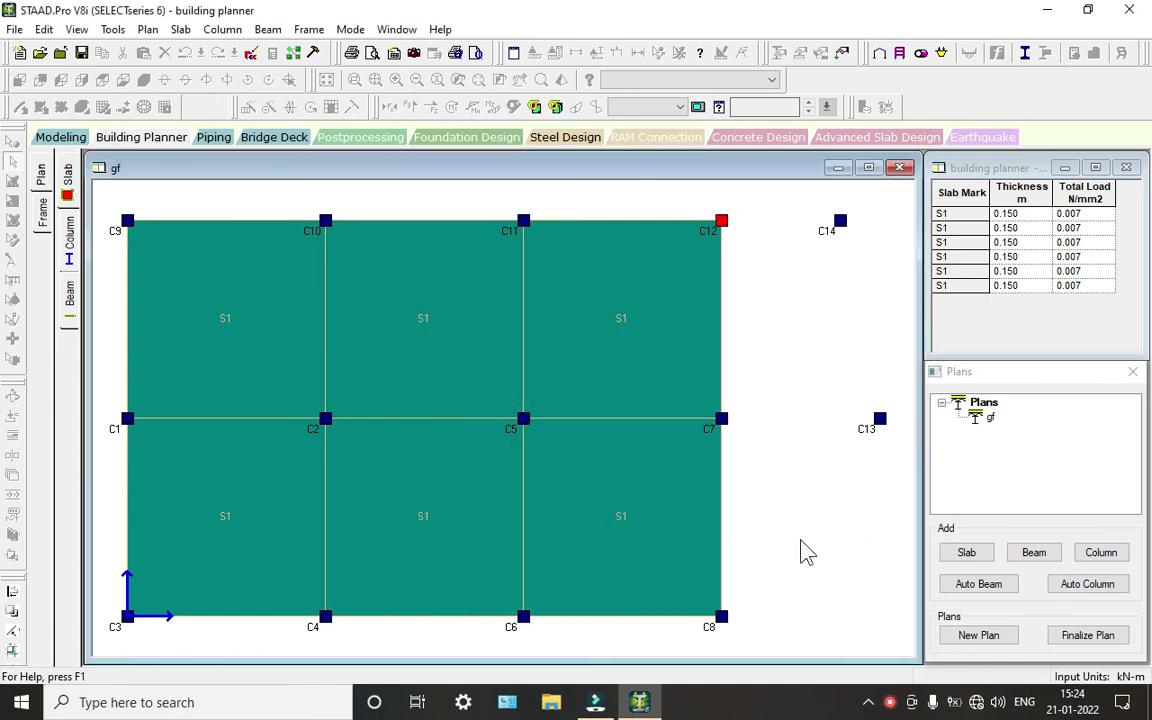
# Step: Copy column C8 and paste it outside the slab grid, with column C13 as the reference point
pyautogui.click(722, 617)
pyautogui.rightClick(732, 620)
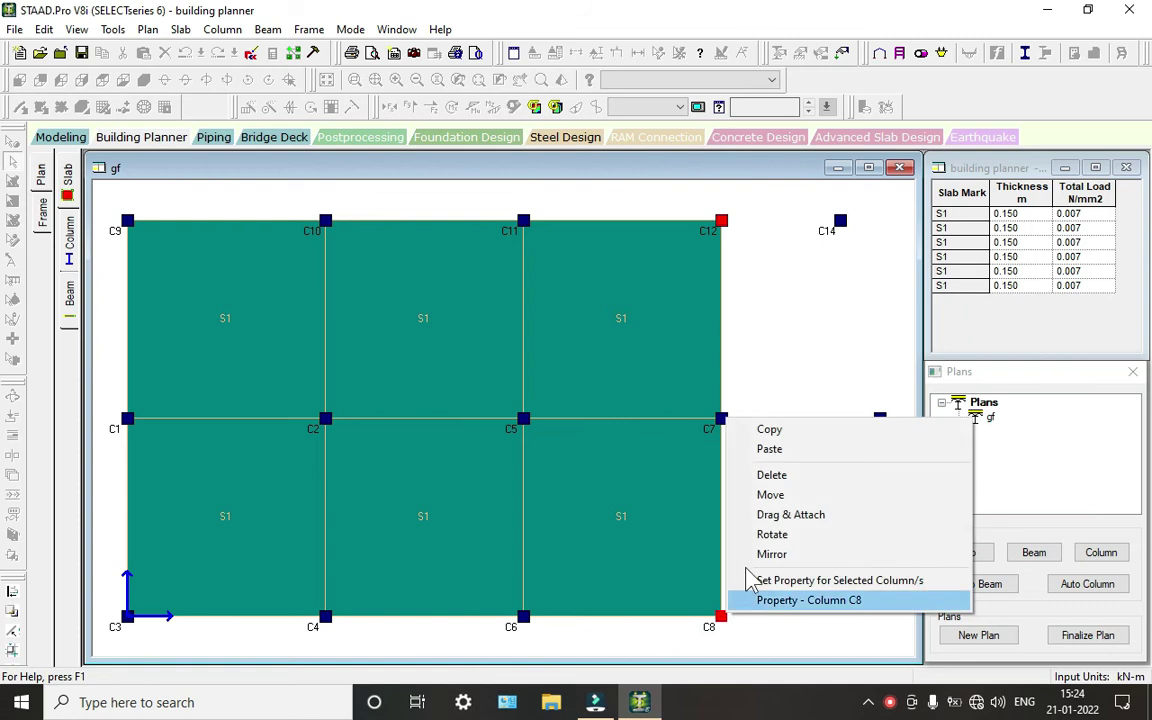
pyautogui.click(762, 432)
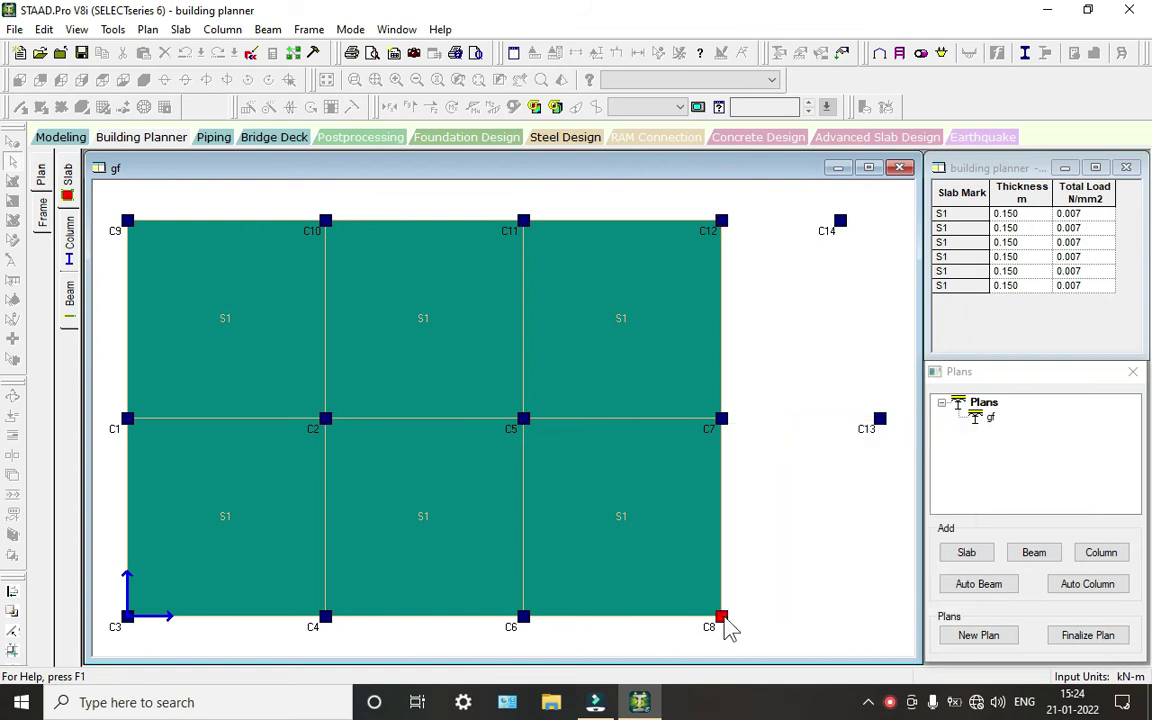
pyautogui.rightClick(731, 618)
pyautogui.click(762, 452)
pyautogui.click(900, 582)
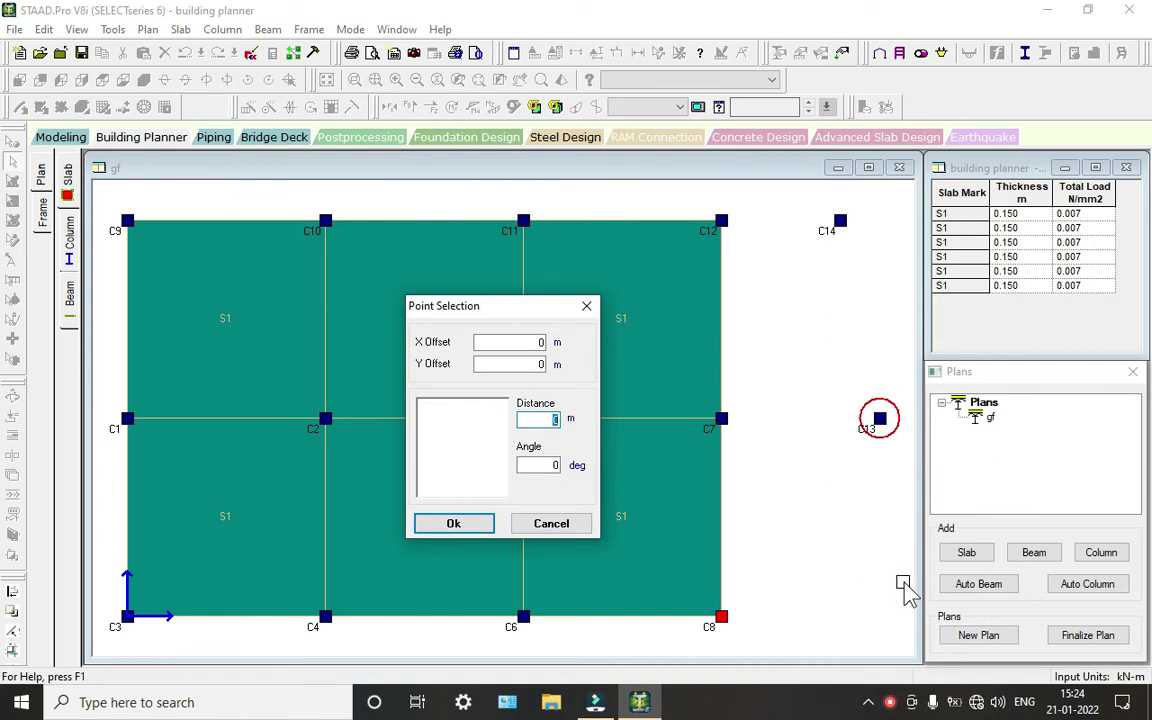
pyautogui.press('Return')
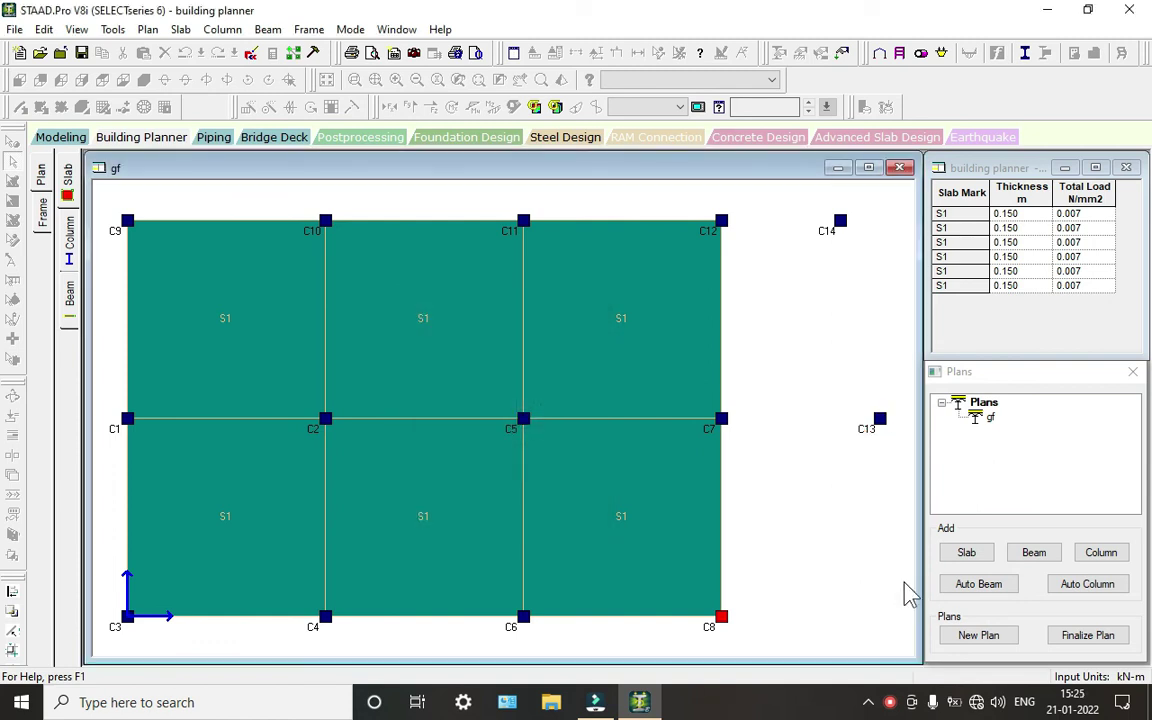
pyautogui.click(155, 140)
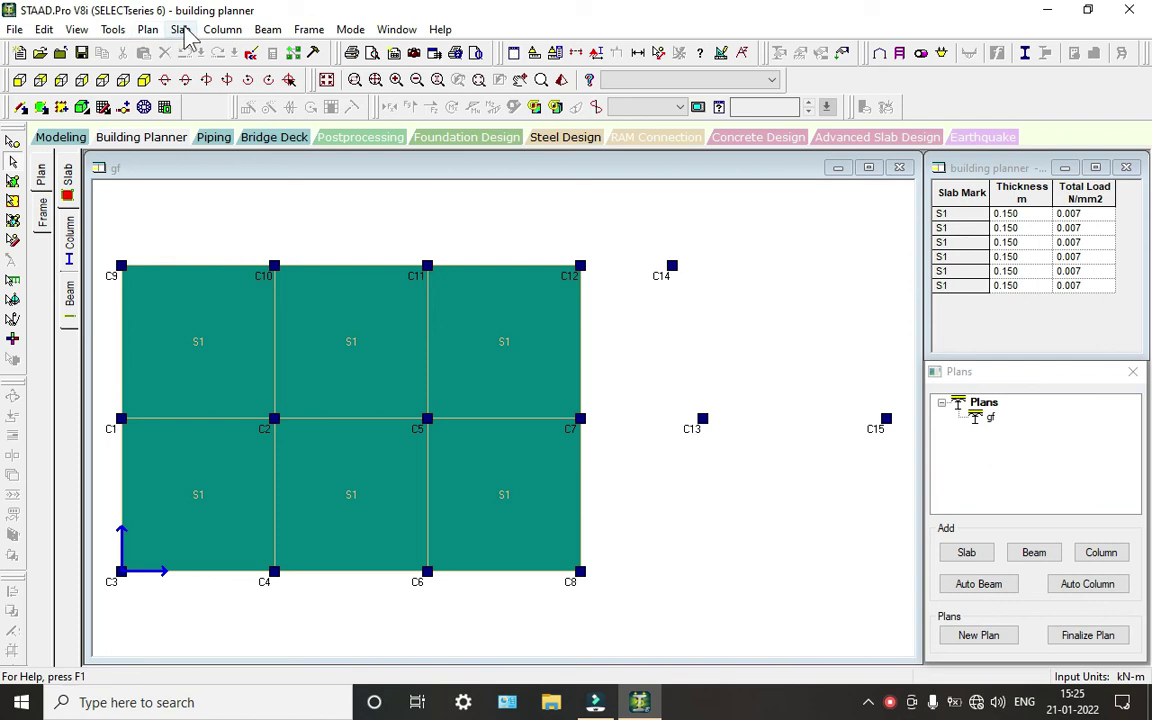
# Step: Delete column C15 from the gf plan and confirm the deletion
pyautogui.rightClick(886, 421)
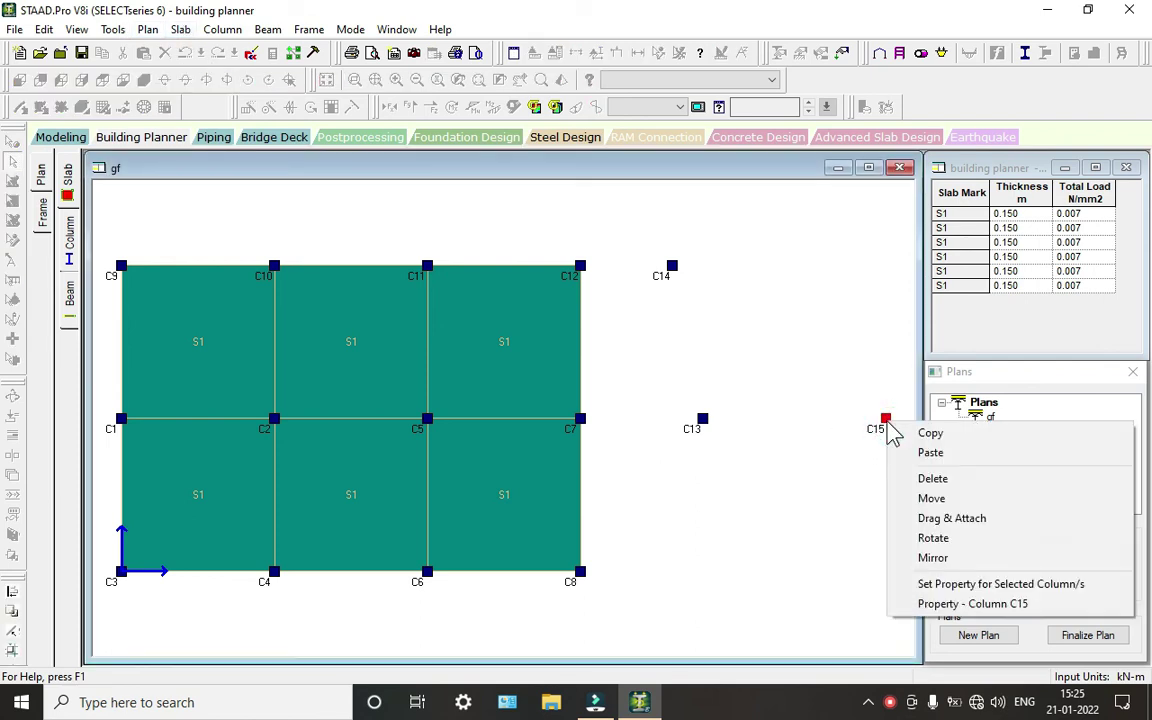
pyautogui.click(916, 484)
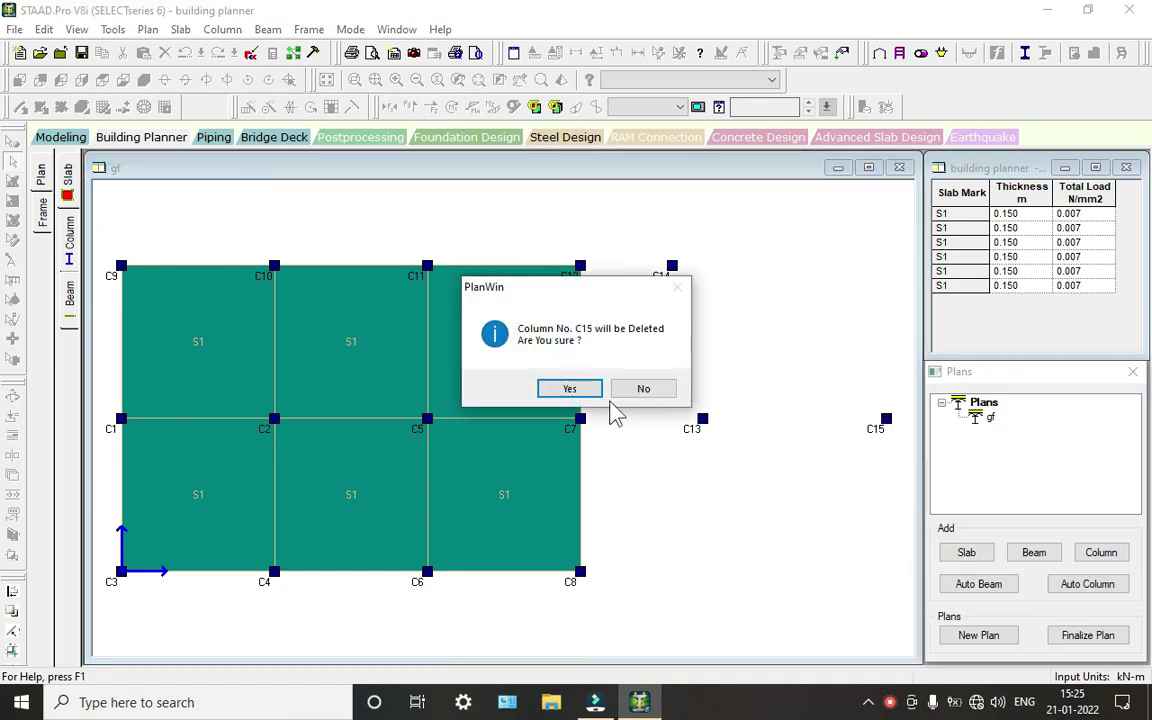
pyautogui.click(570, 389)
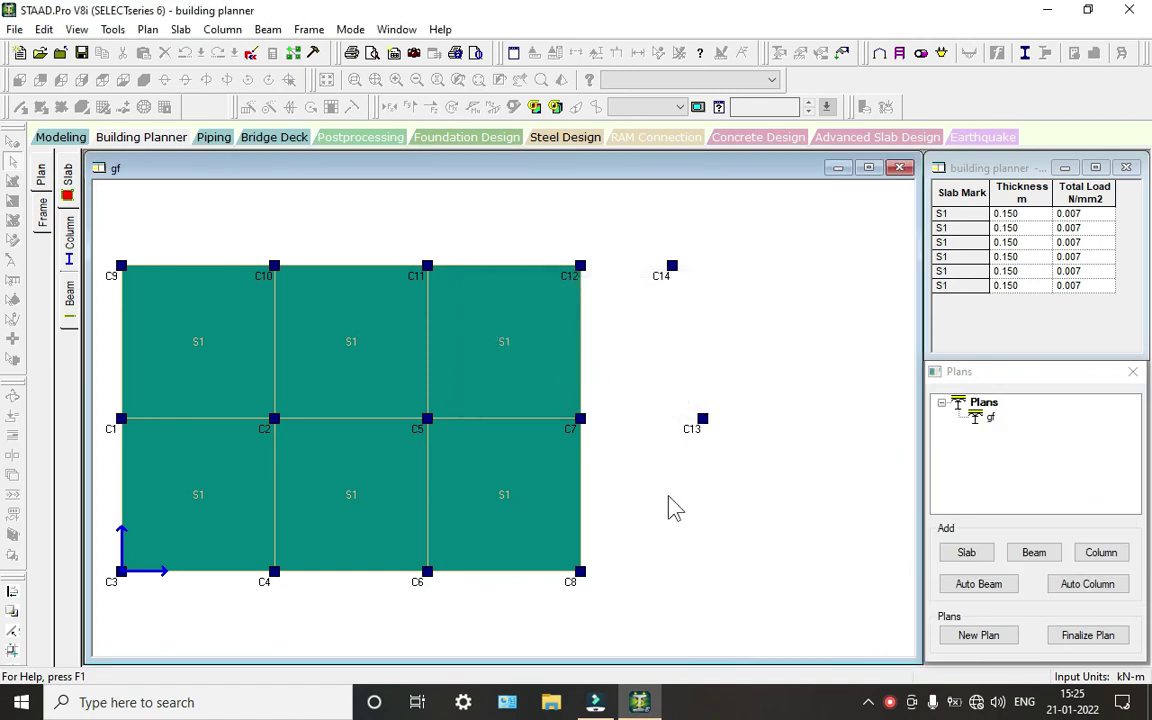
# Step: Copy column C8 and paste it outside the slab grid at a distance of 5 m from column C13, in line with C13's row
pyautogui.rightClick(588, 580)
pyautogui.click(617, 356)
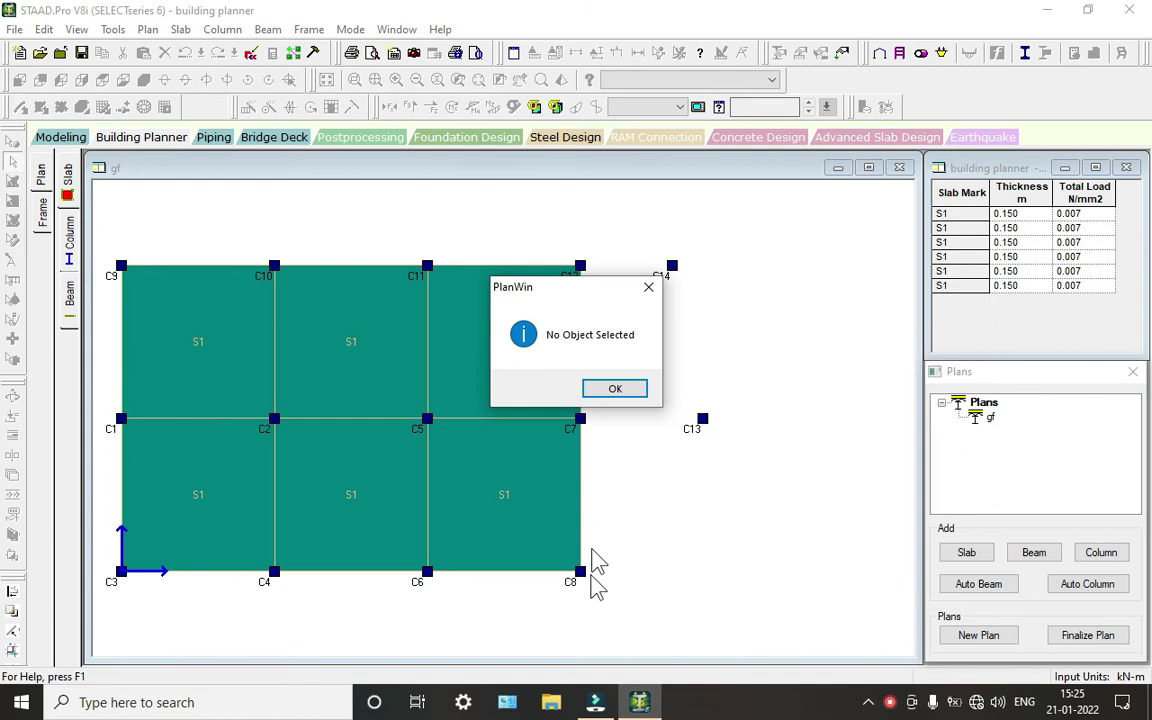
pyautogui.click(615, 388)
pyautogui.click(579, 573)
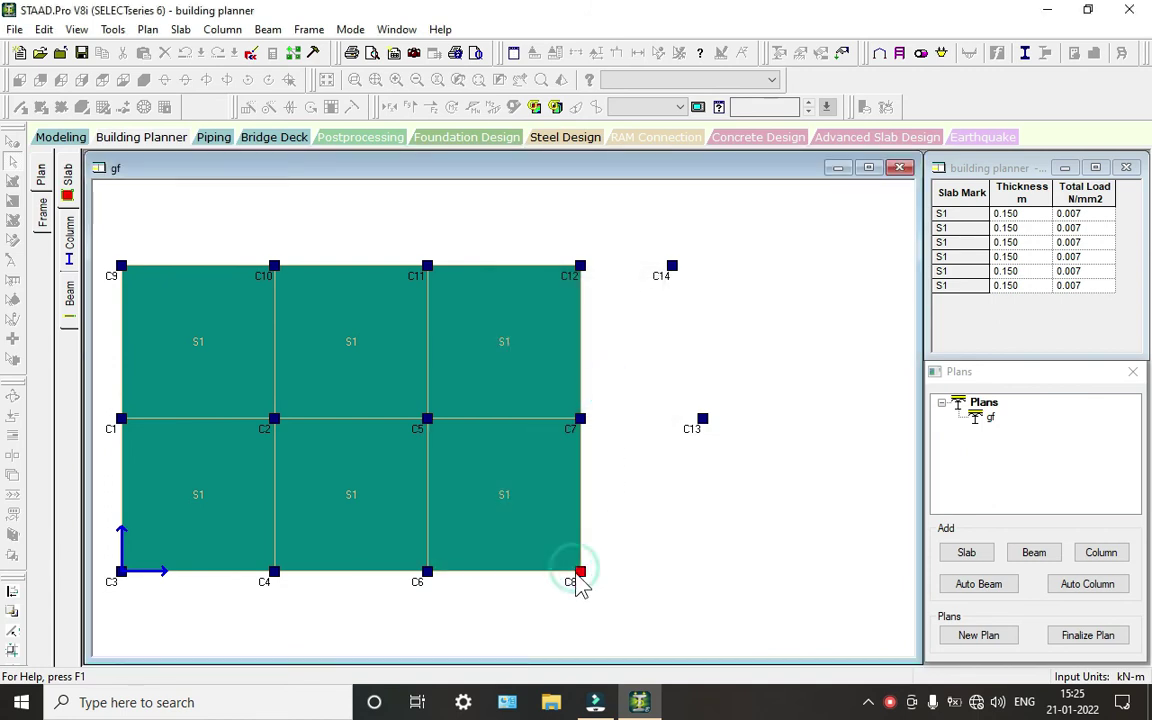
pyautogui.rightClick(587, 584)
pyautogui.rightClick(581, 578)
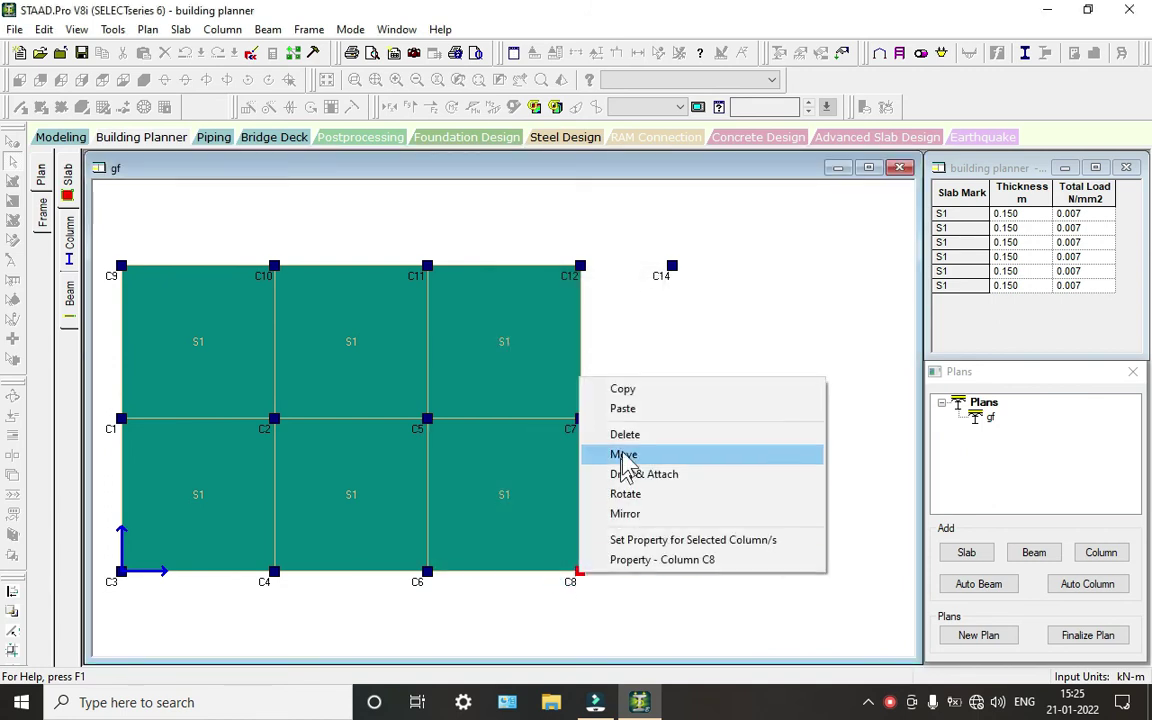
pyautogui.click(630, 386)
pyautogui.rightClick(584, 581)
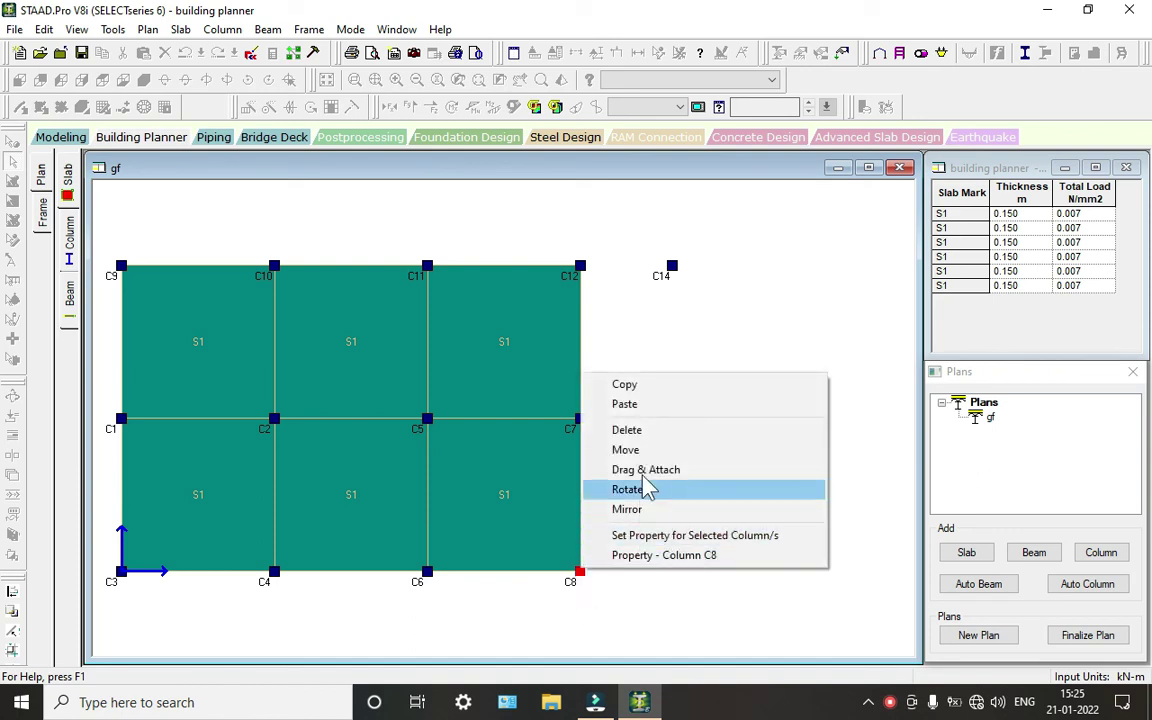
pyautogui.click(632, 405)
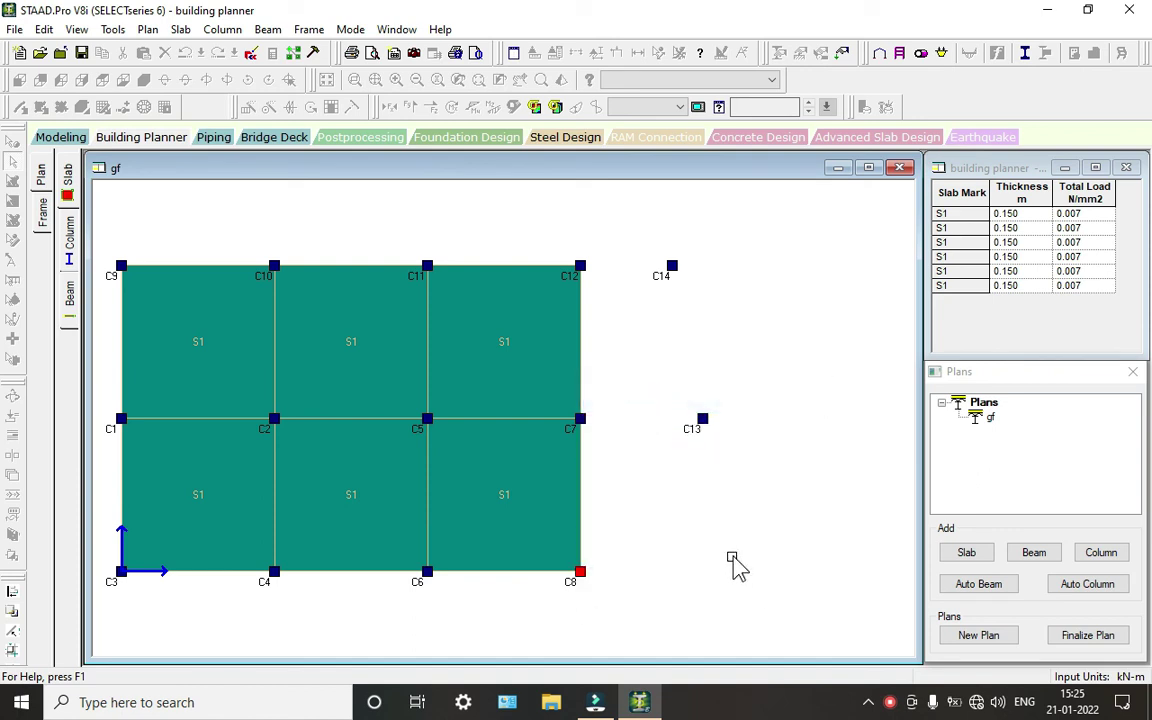
pyautogui.click(732, 570)
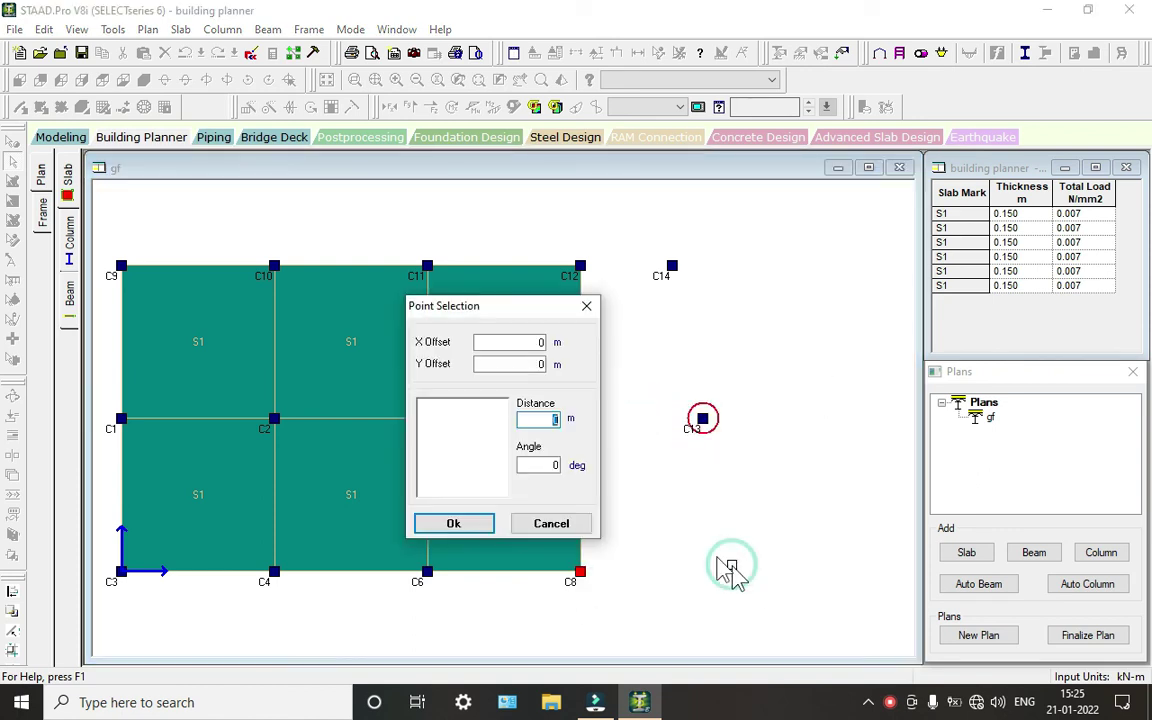
pyautogui.write('5')
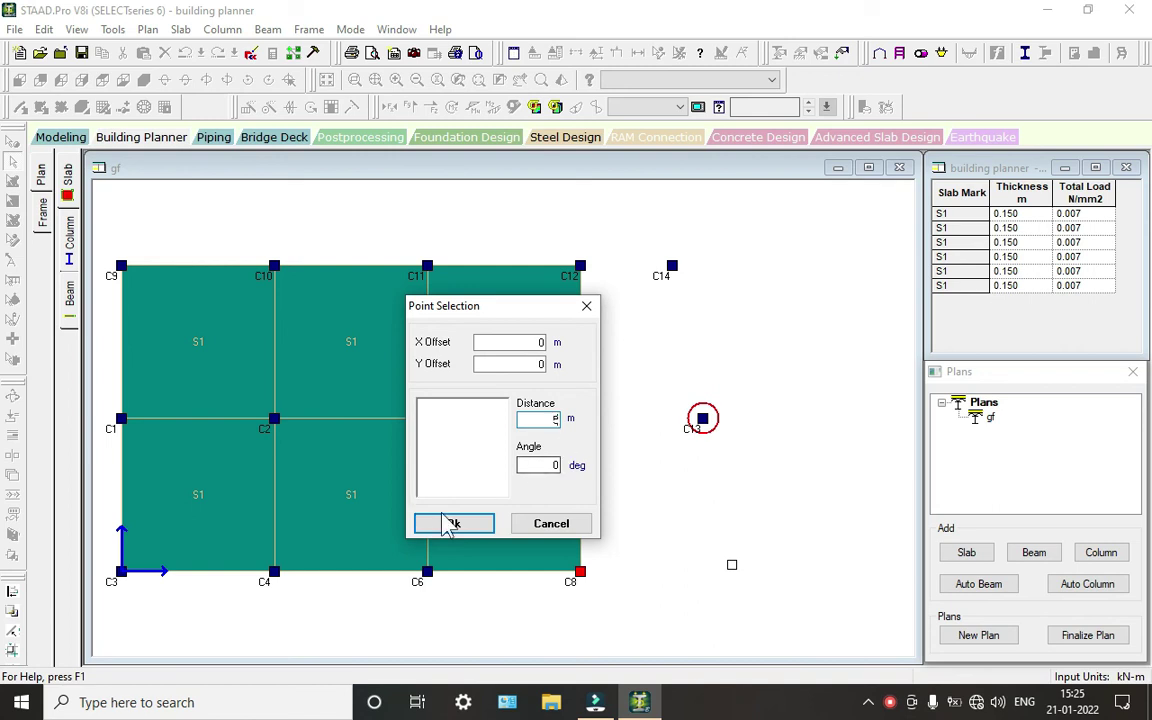
pyautogui.click(456, 524)
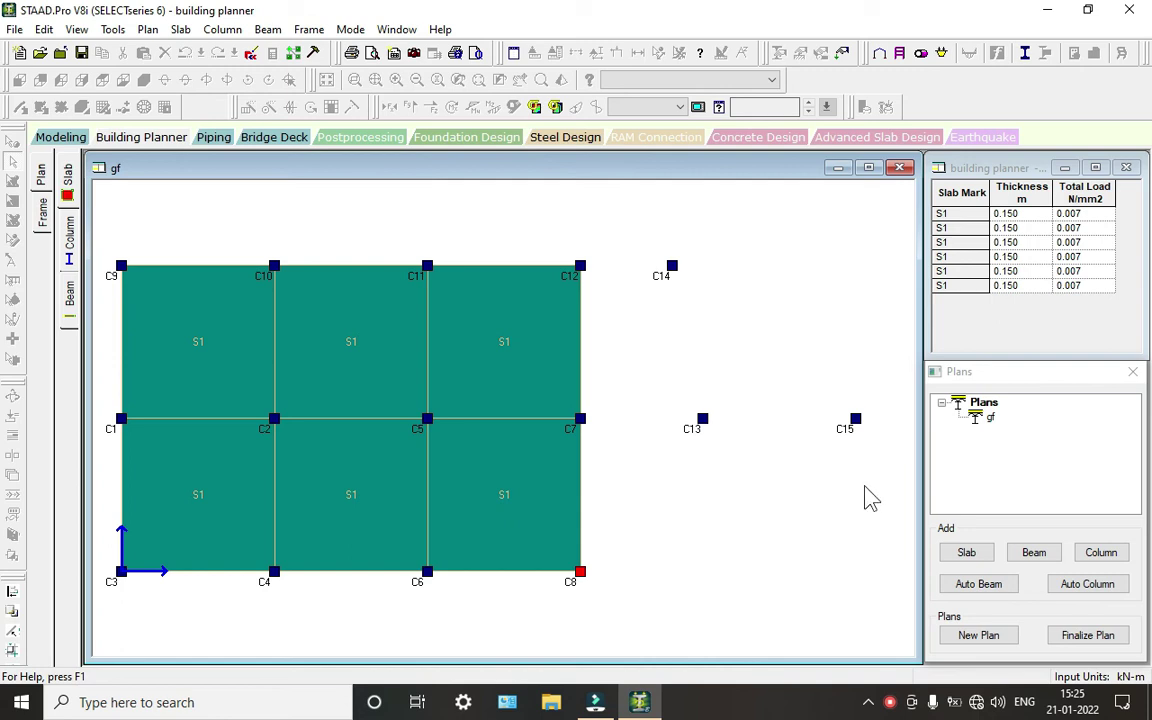
# Step: Delete the column just pasted 5 m from C13 and confirm the deletion
pyautogui.rightClick(856, 432)
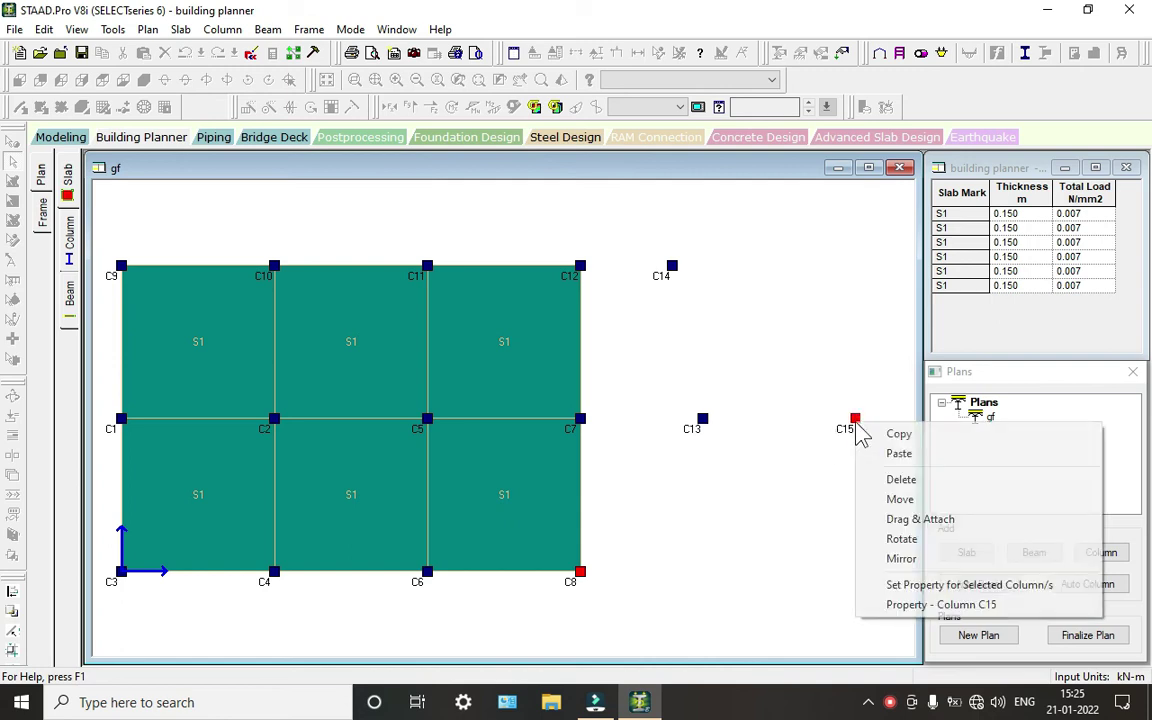
pyautogui.click(885, 481)
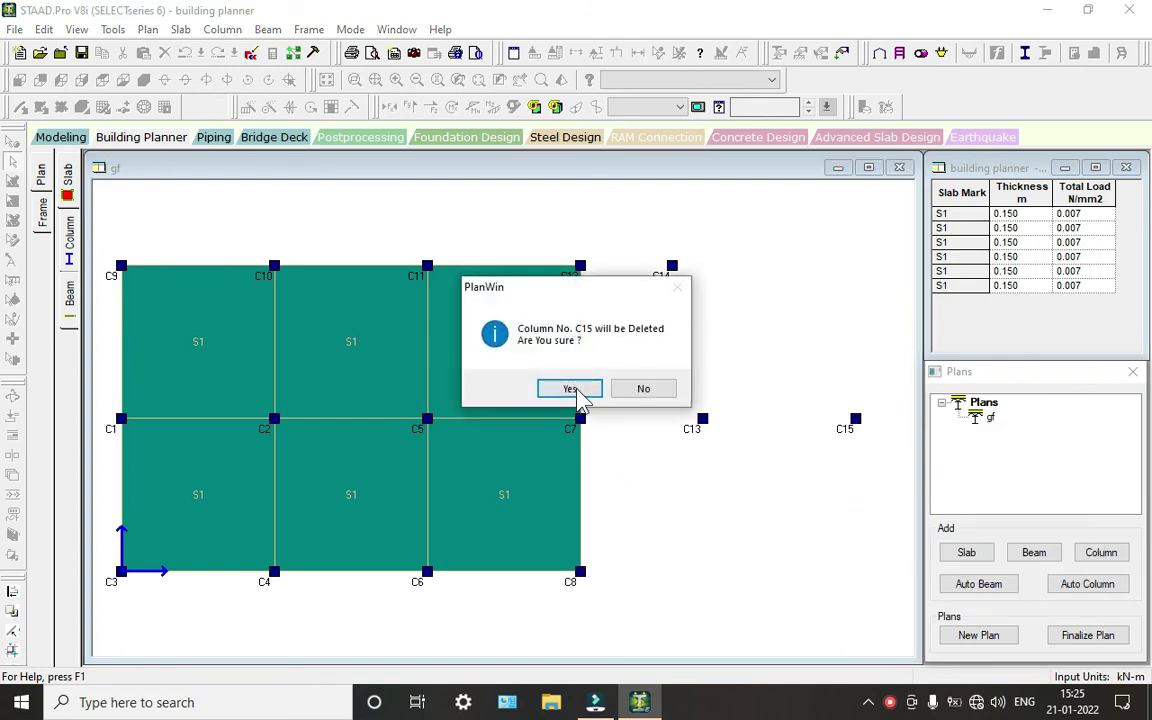
pyautogui.click(572, 391)
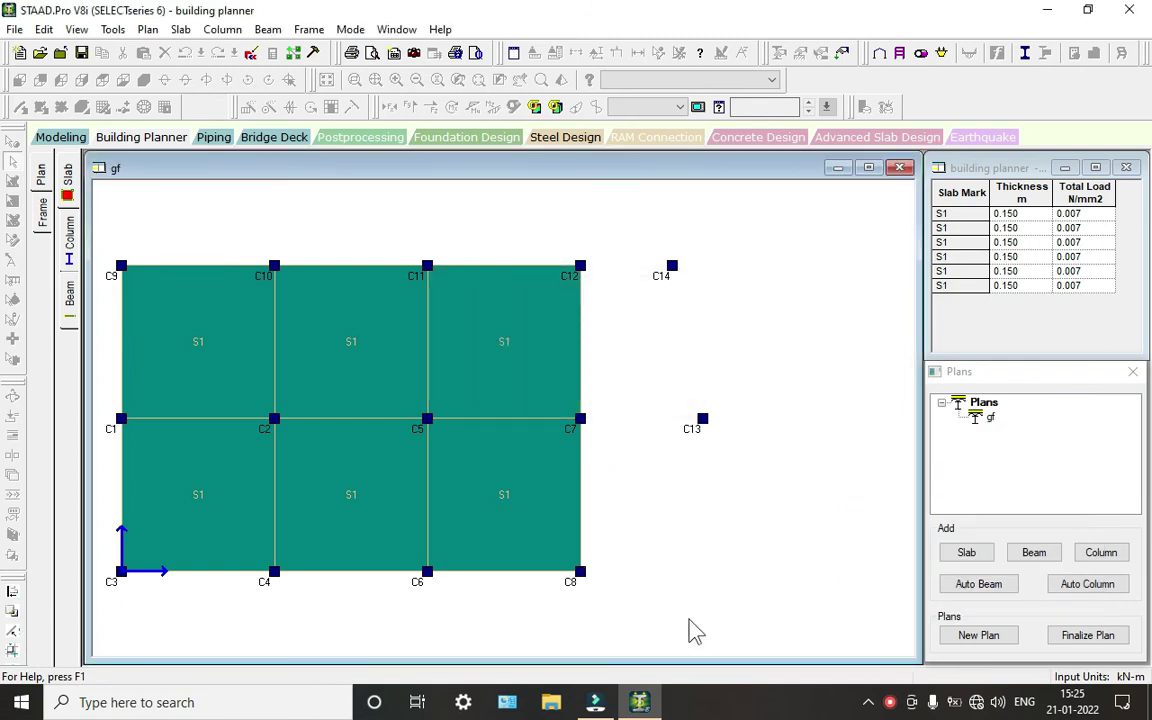
# Step: Copy column C8 and paste it outside the slab grid at a distance of 4 m from column C13, in line with C13's row
pyautogui.click(586, 588)
pyautogui.rightClick(586, 588)
pyautogui.click(616, 390)
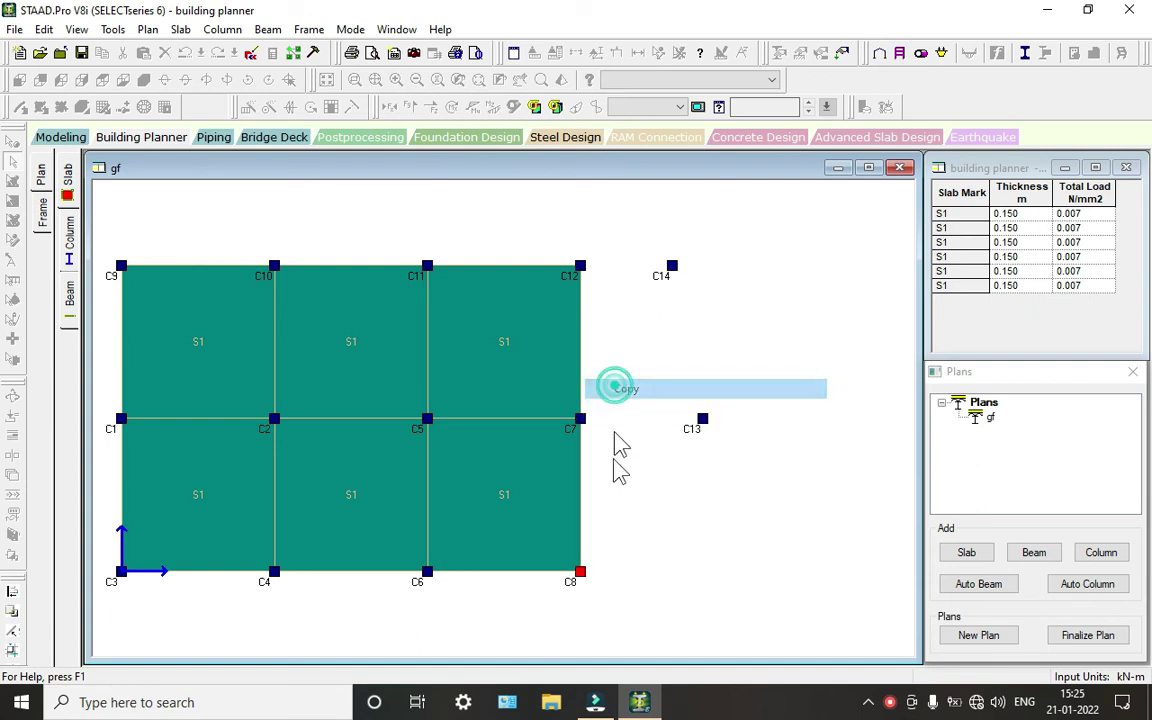
pyautogui.rightClick(580, 574)
pyautogui.click(621, 405)
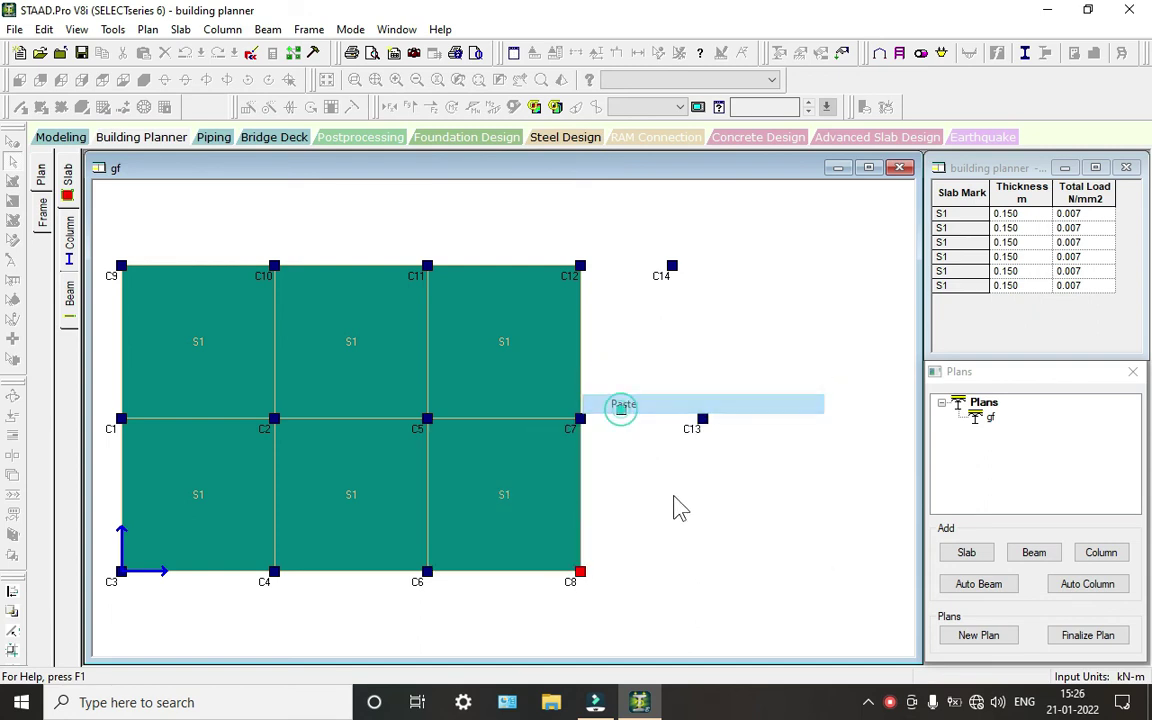
pyautogui.click(725, 559)
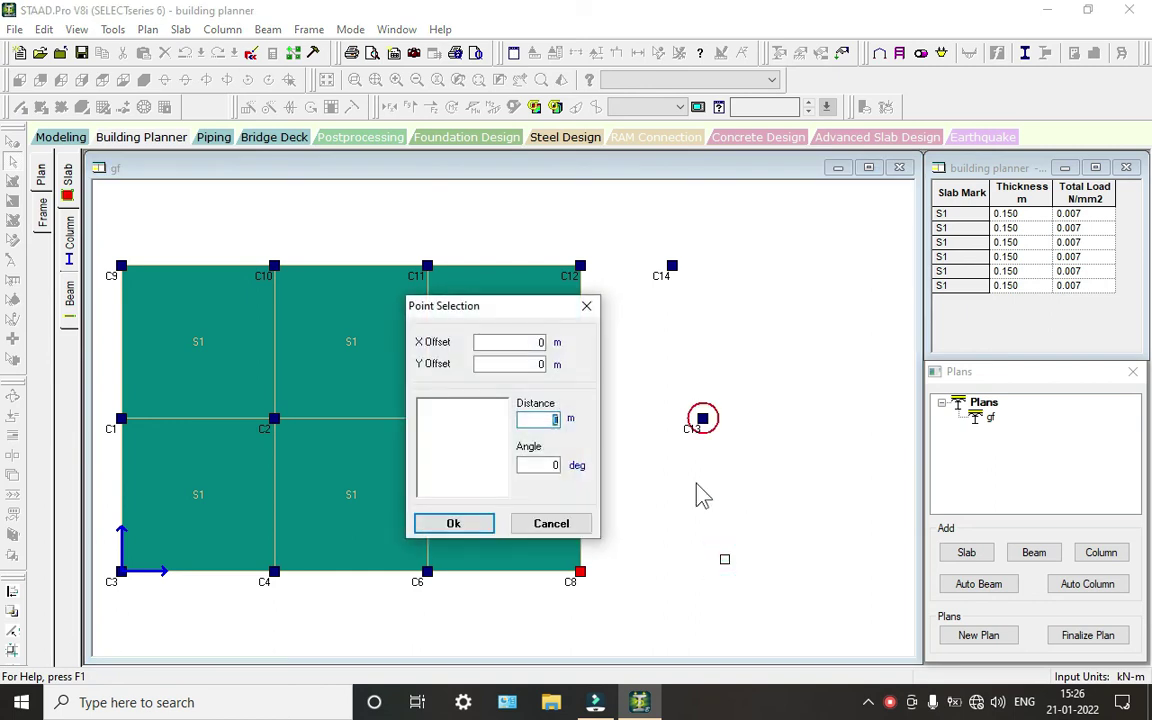
pyautogui.write('4')
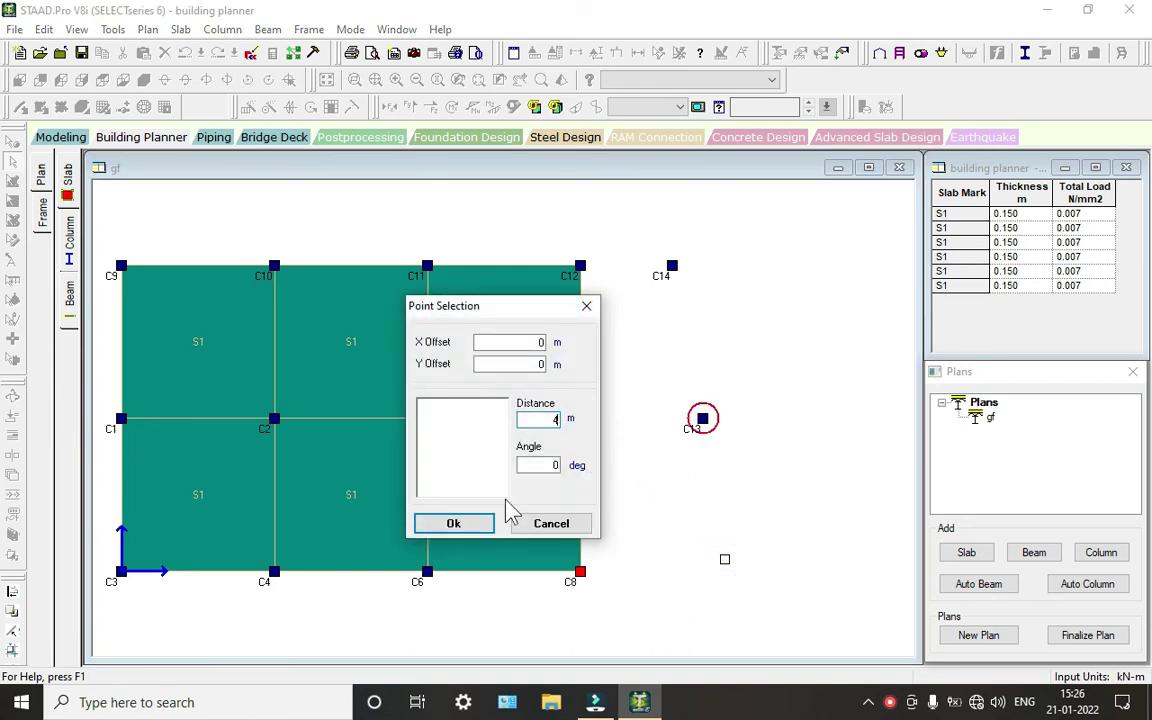
pyautogui.click(454, 524)
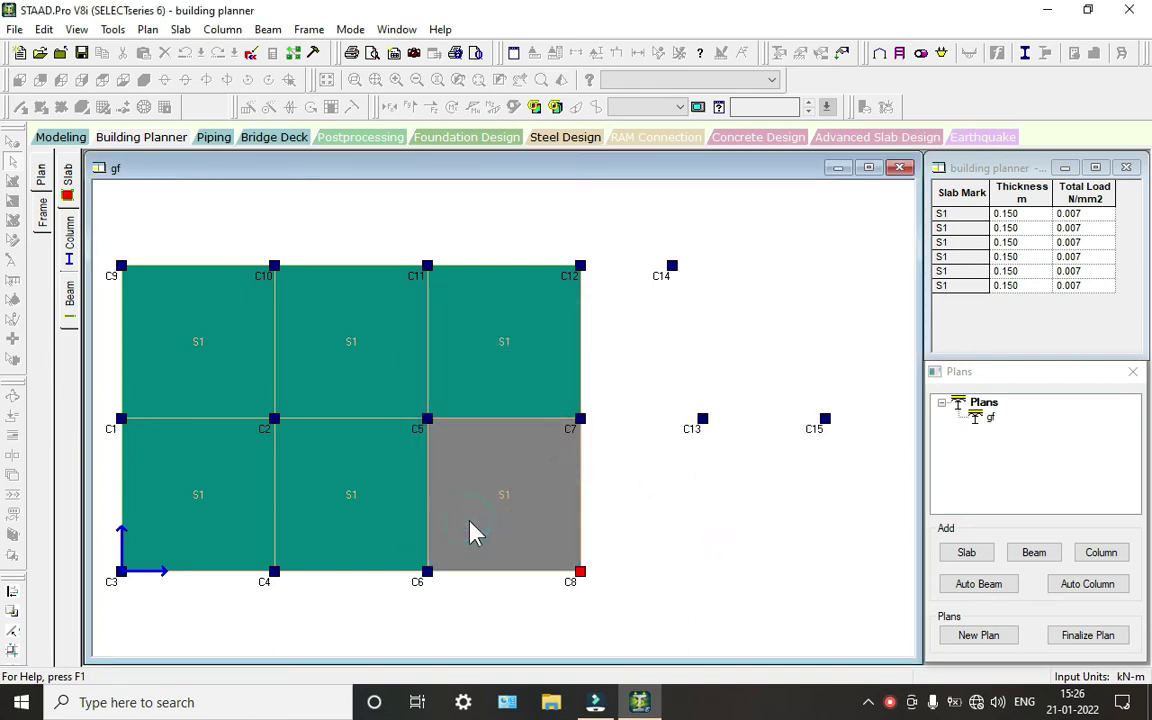
# Step: Move column C13 with a vertical shift of -5 m and no horizontal shift, in line with column C8
pyautogui.click(700, 424)
pyautogui.rightClick(703, 428)
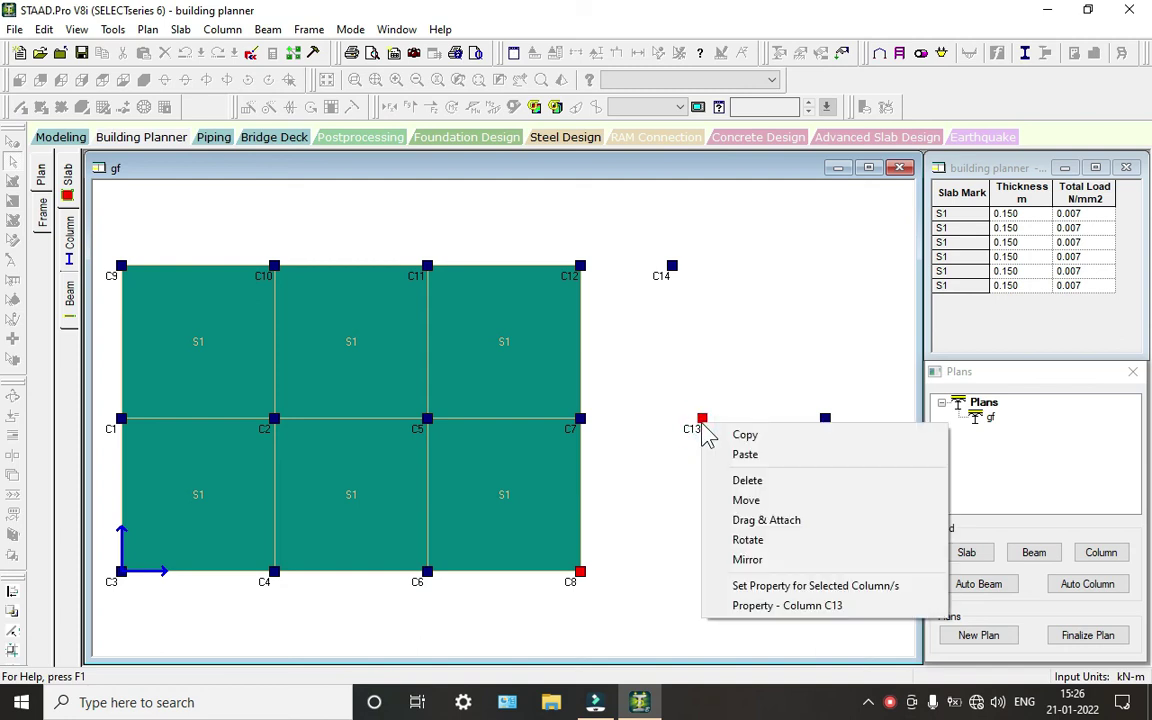
pyautogui.click(742, 500)
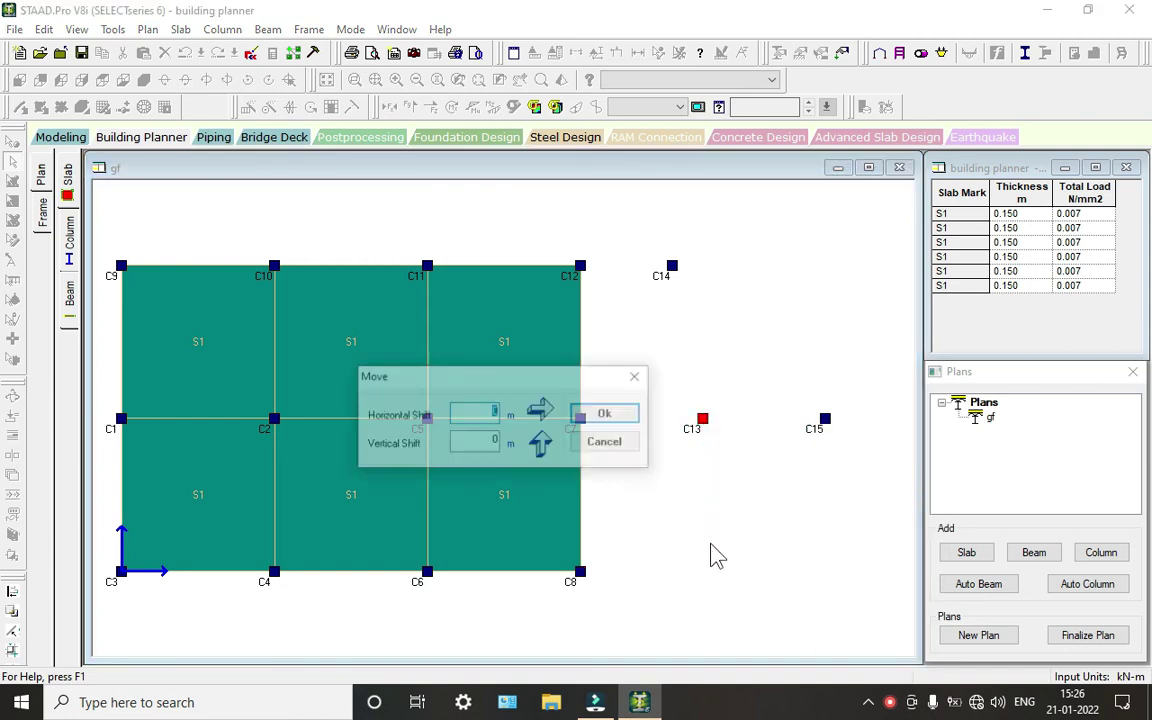
pyautogui.click(492, 441)
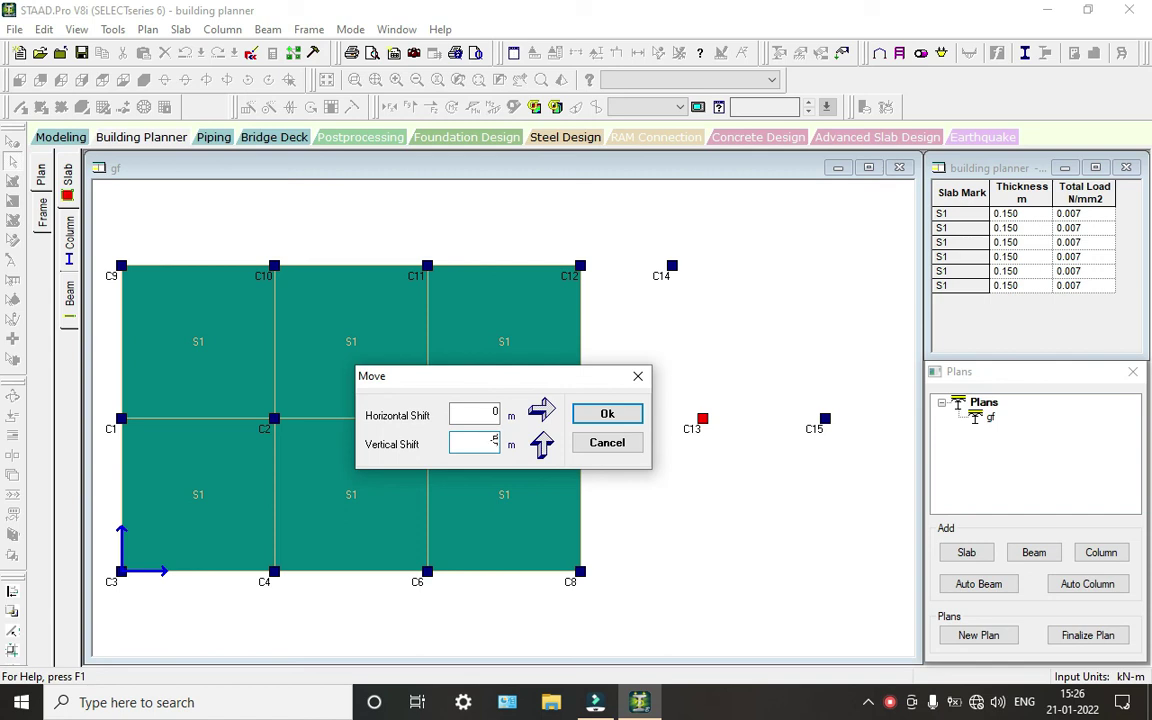
pyautogui.write('-5')
pyautogui.press('Return')
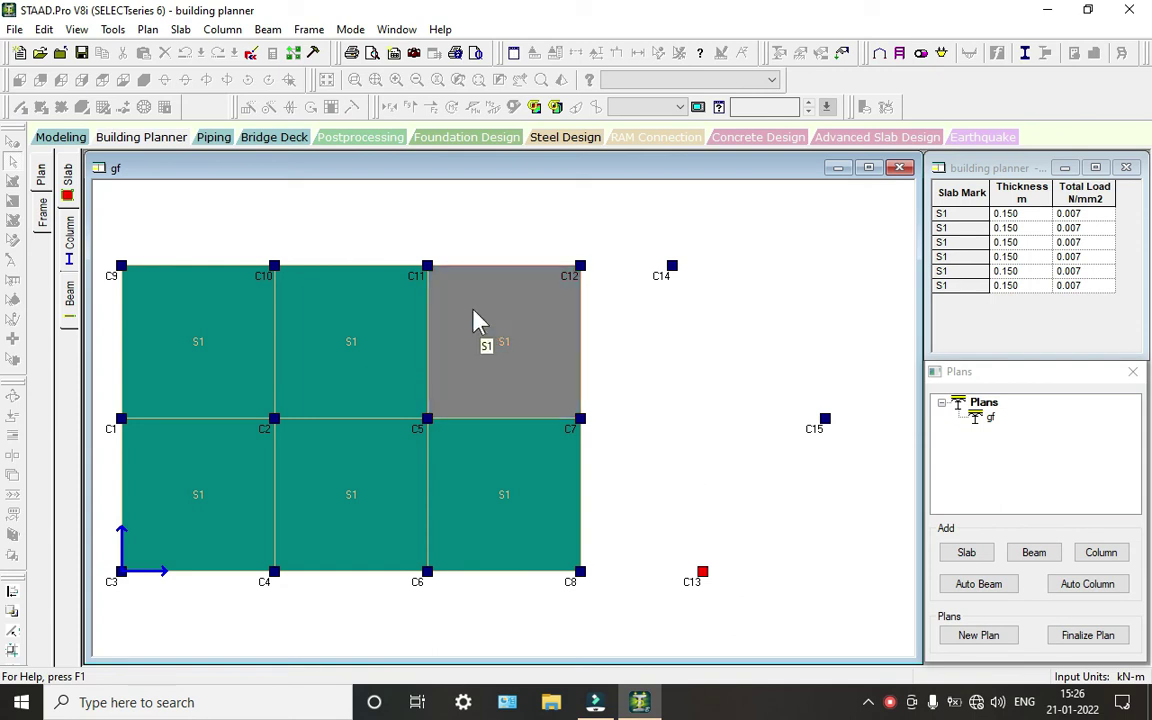
# Step: Start an irregular slab beside the slab grid, with its first corners at columns C8 and C13 and zero offsets
pyautogui.click(180, 30)
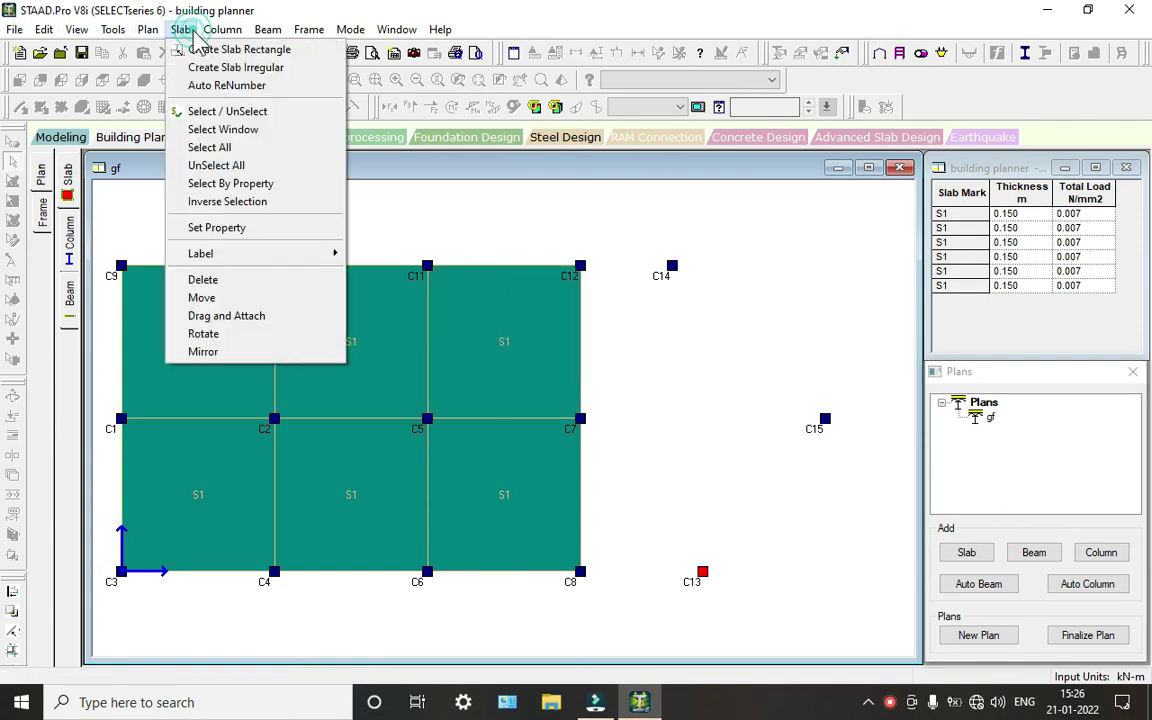
pyautogui.click(225, 72)
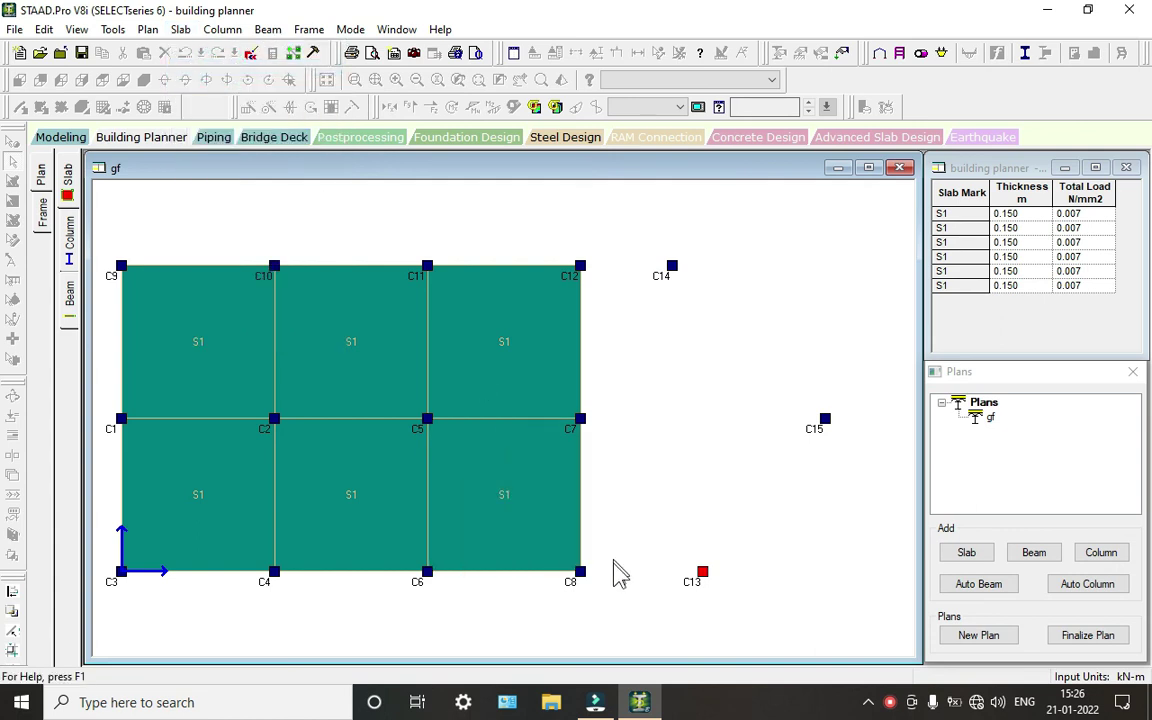
pyautogui.click(584, 577)
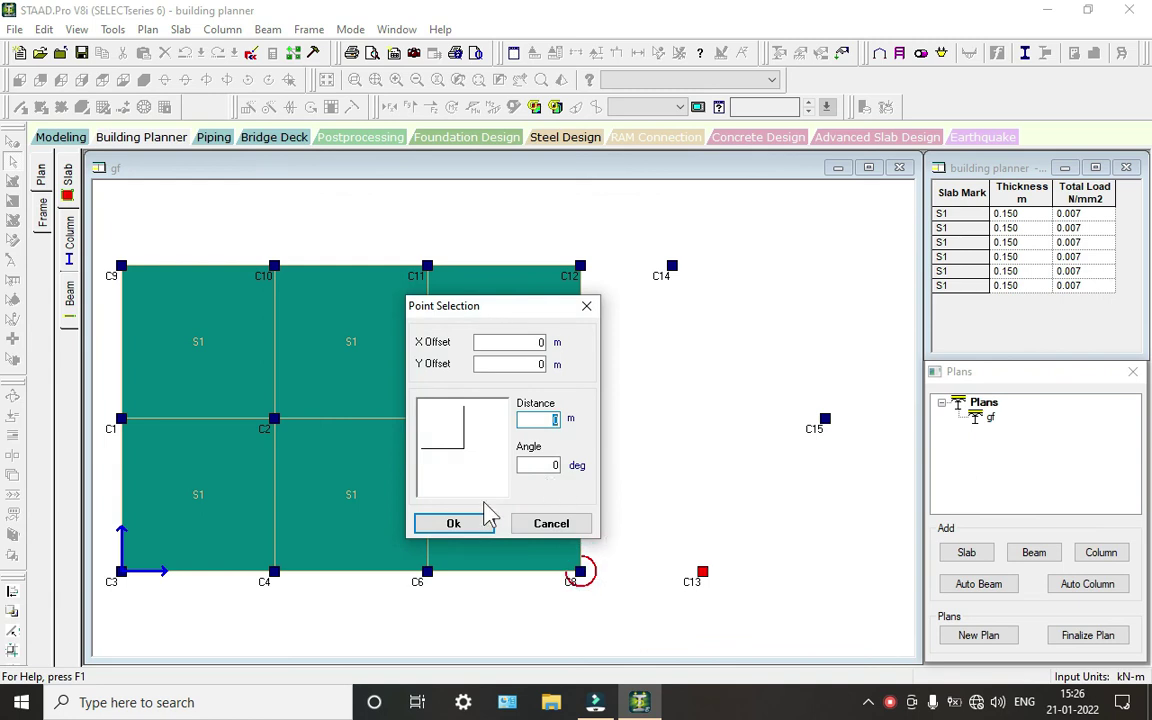
pyautogui.click(467, 530)
pyautogui.click(700, 572)
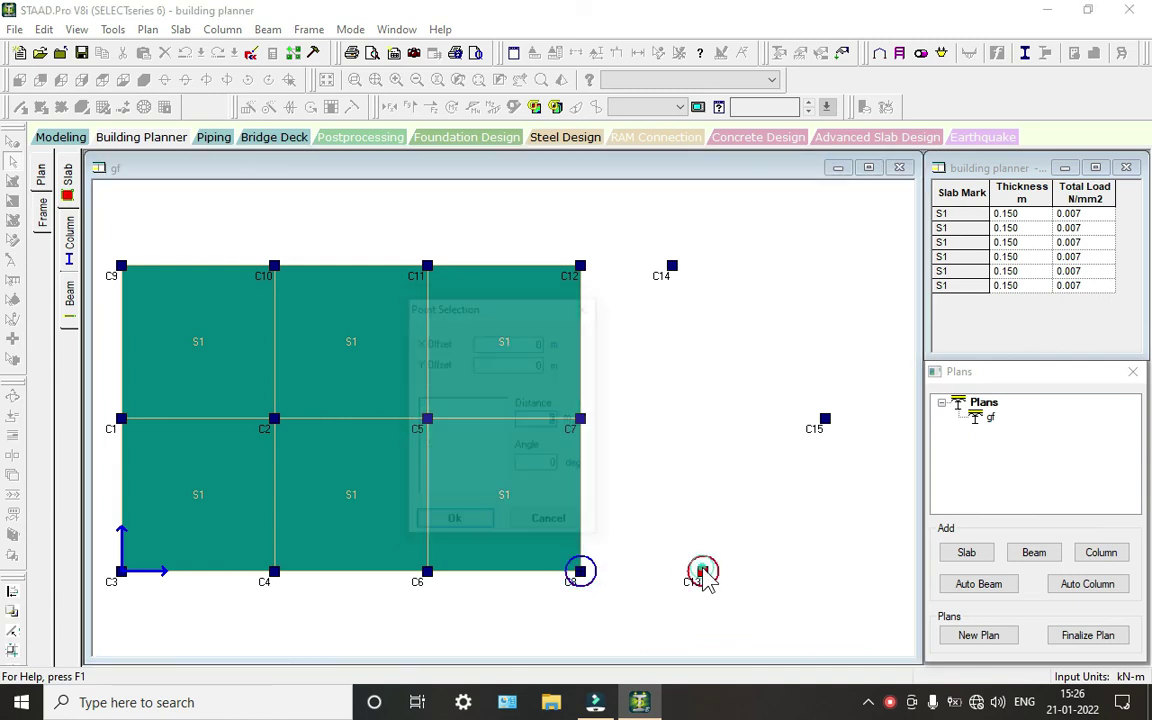
pyautogui.click(466, 523)
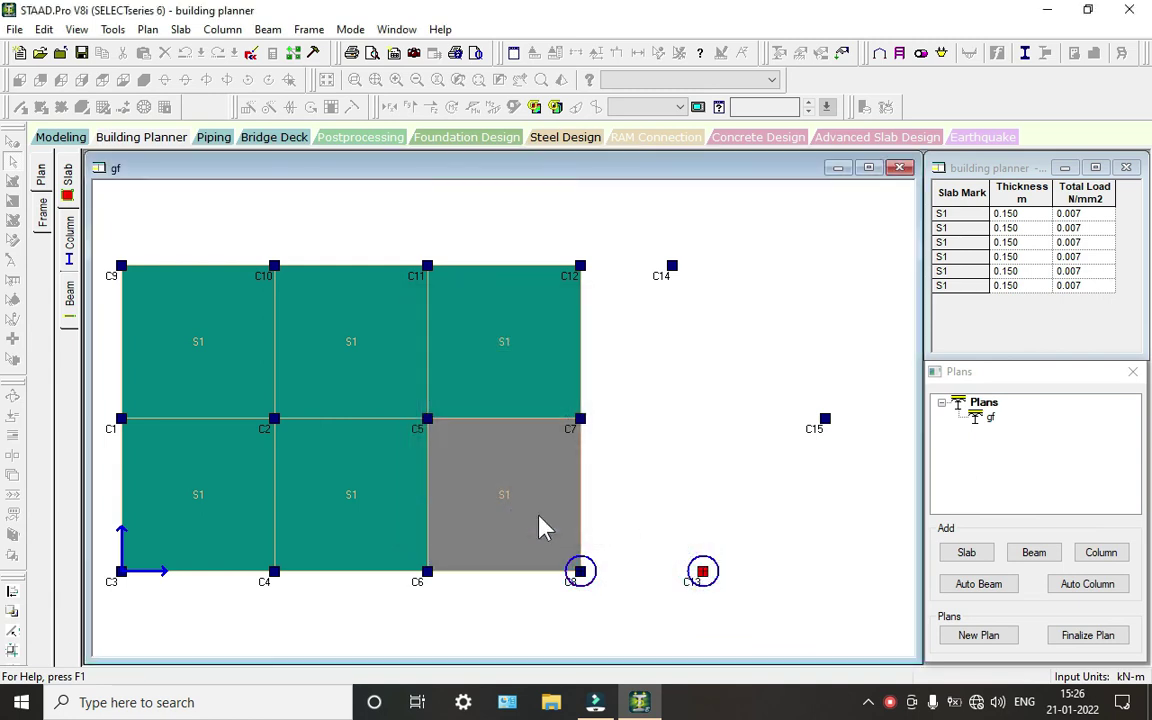
# Step: Continue the irregular slab's outline through columns C15, C14, C12 and C7 with zero offsets
pyautogui.click(700, 574)
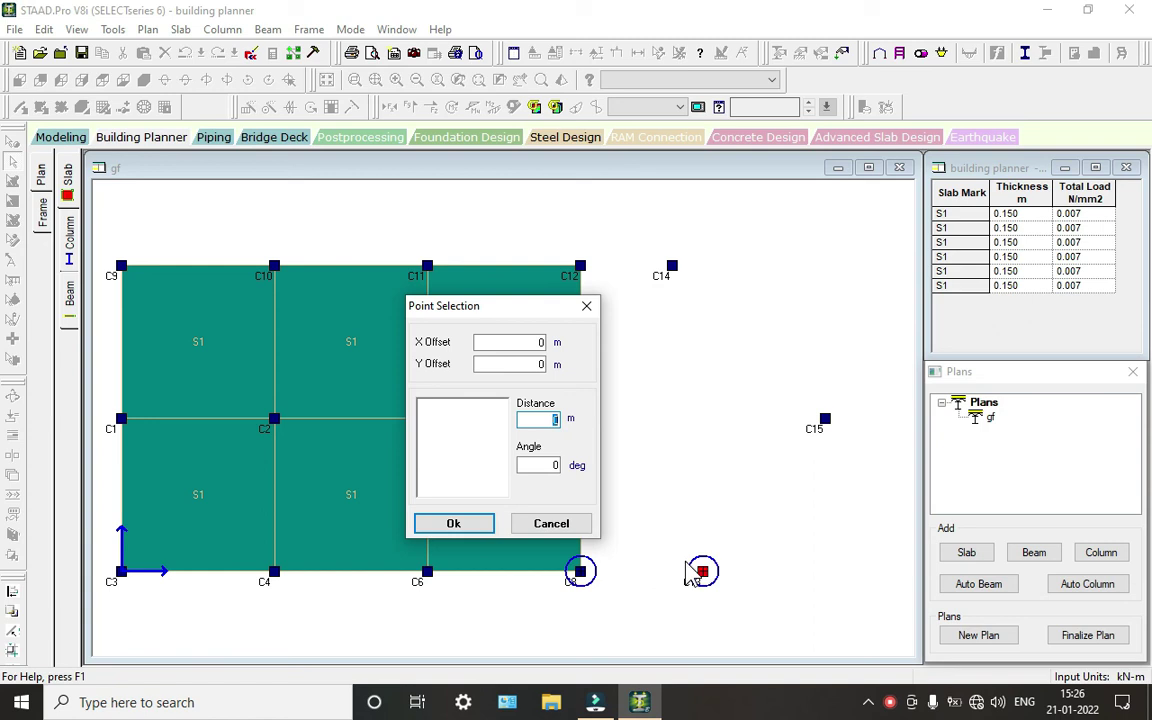
pyautogui.click(551, 523)
pyautogui.click(824, 420)
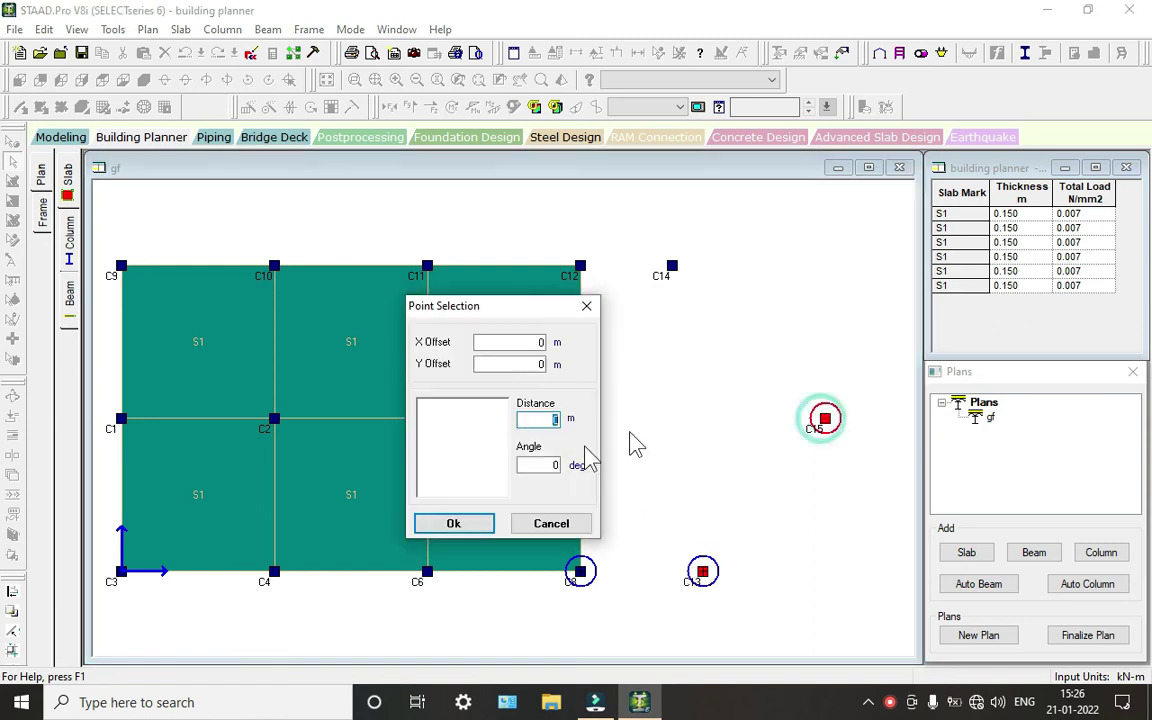
pyautogui.click(453, 523)
pyautogui.click(678, 279)
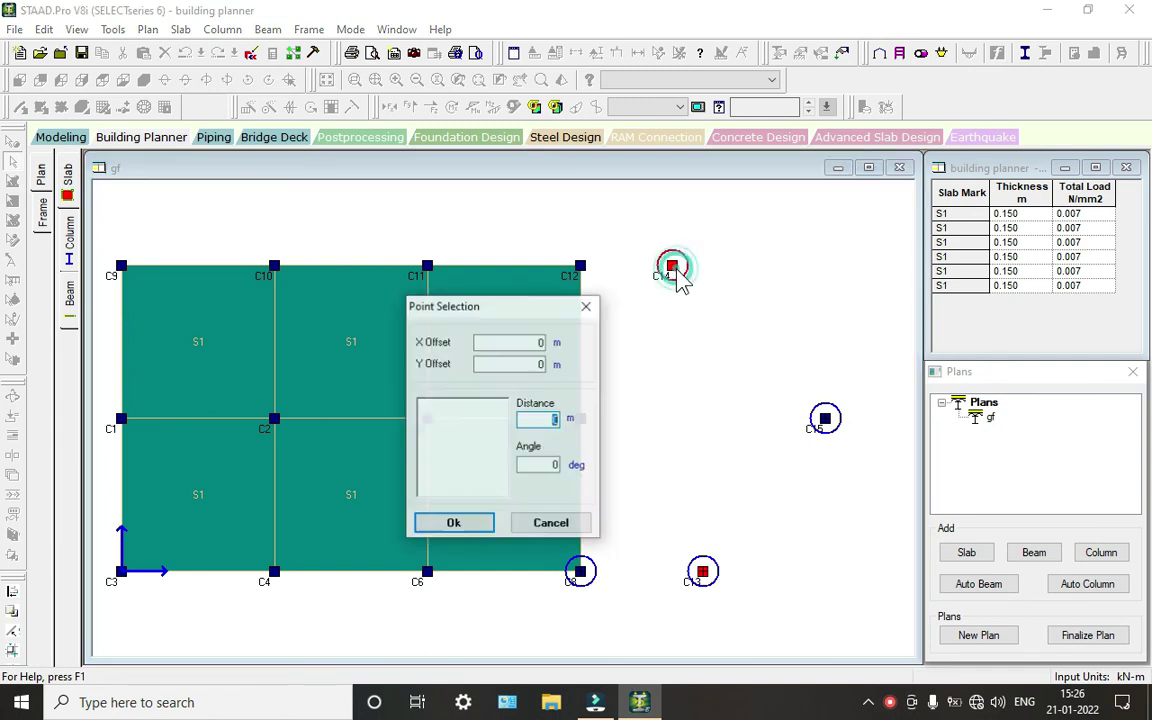
pyautogui.click(474, 520)
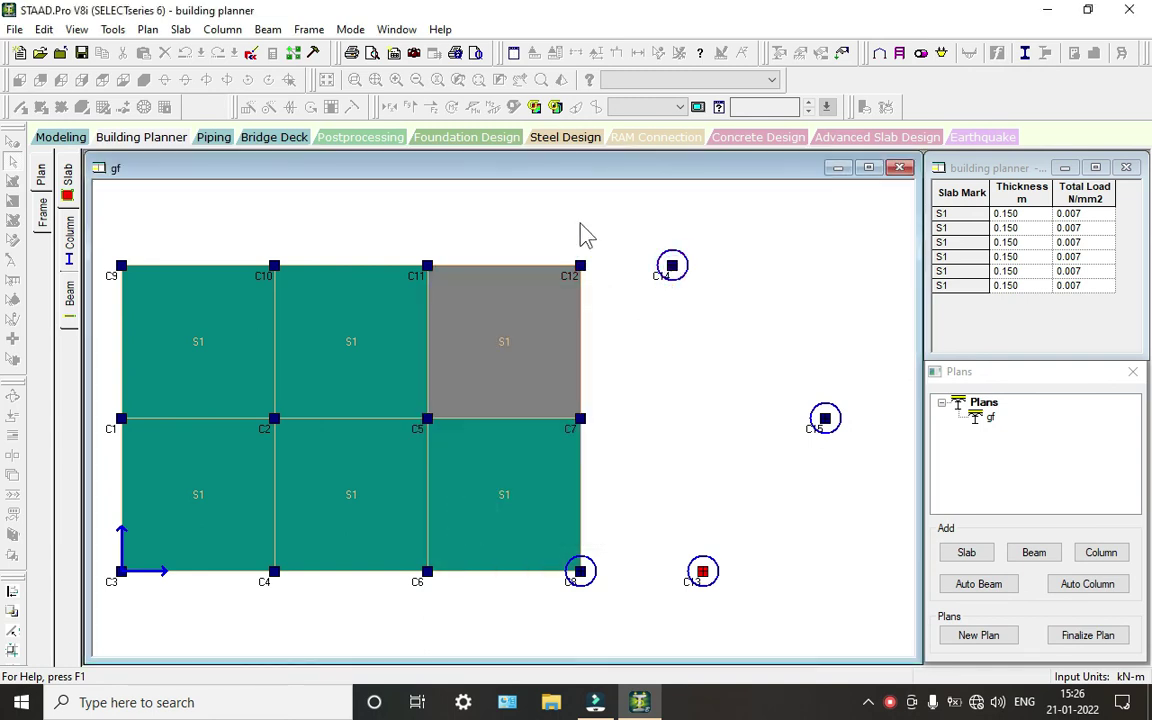
pyautogui.click(580, 268)
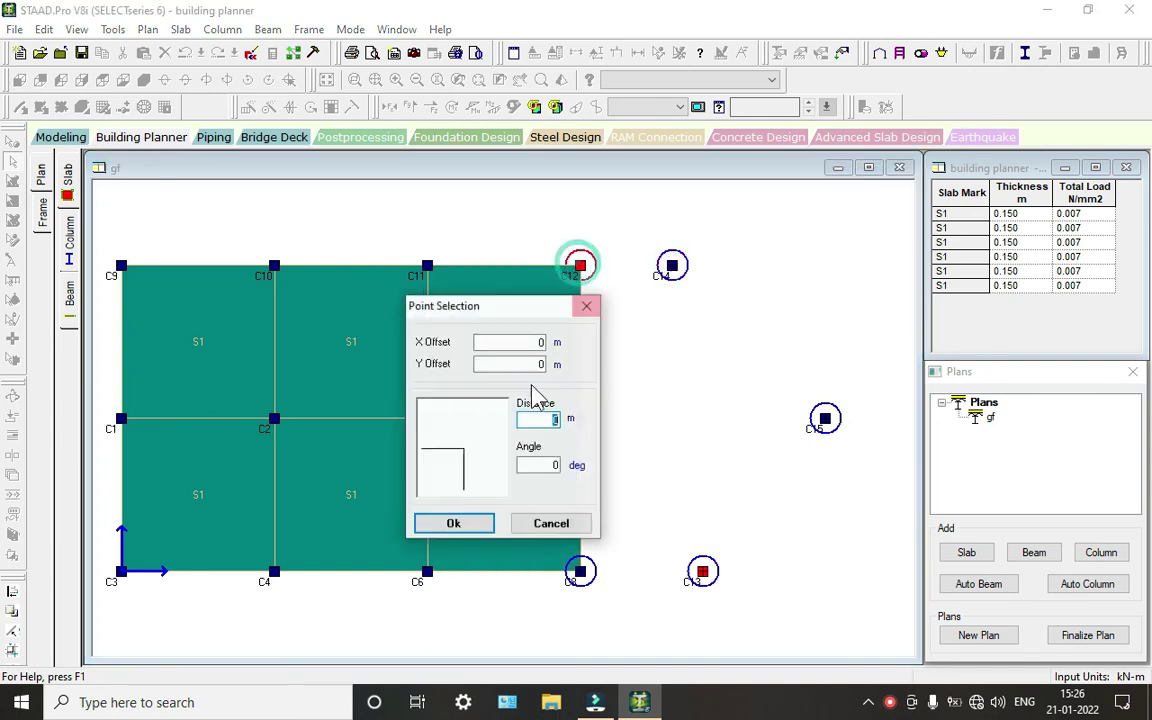
pyautogui.click(470, 527)
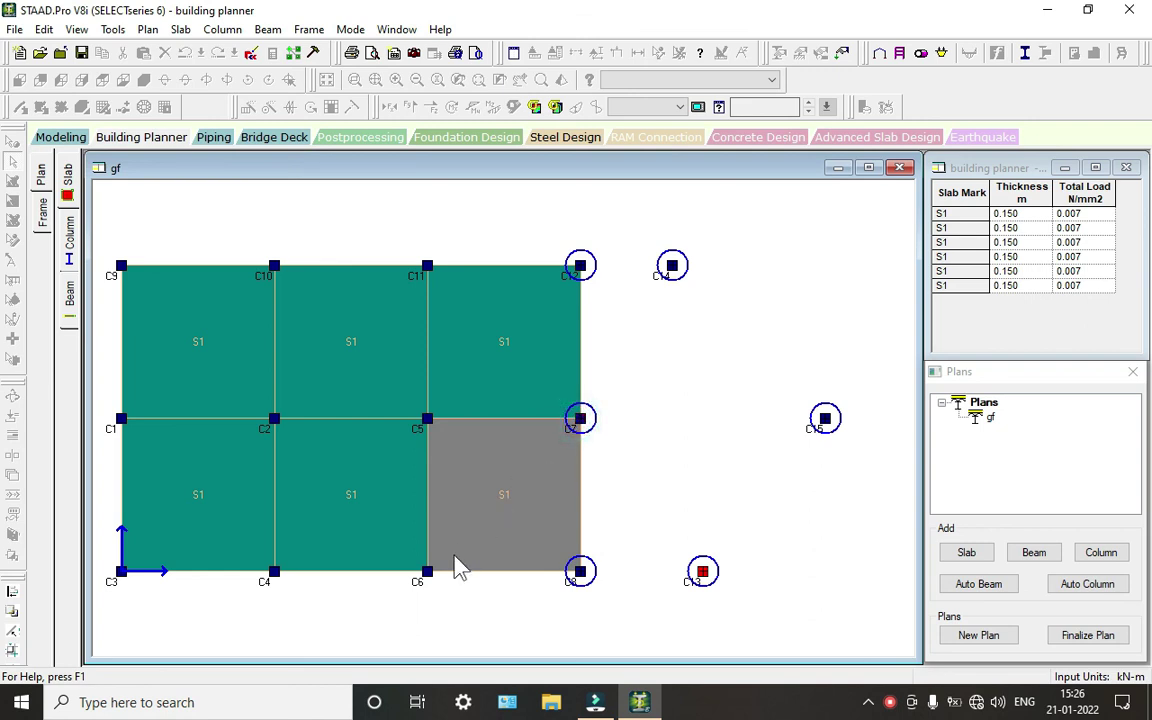
pyautogui.click(580, 420)
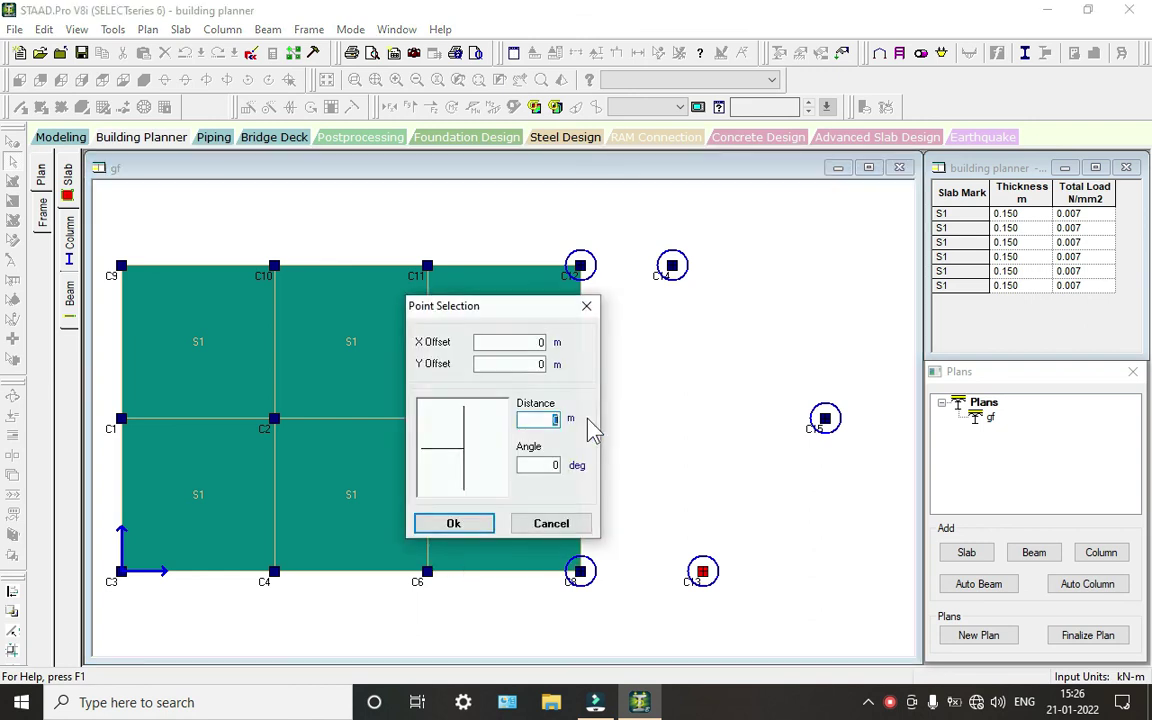
pyautogui.click(455, 524)
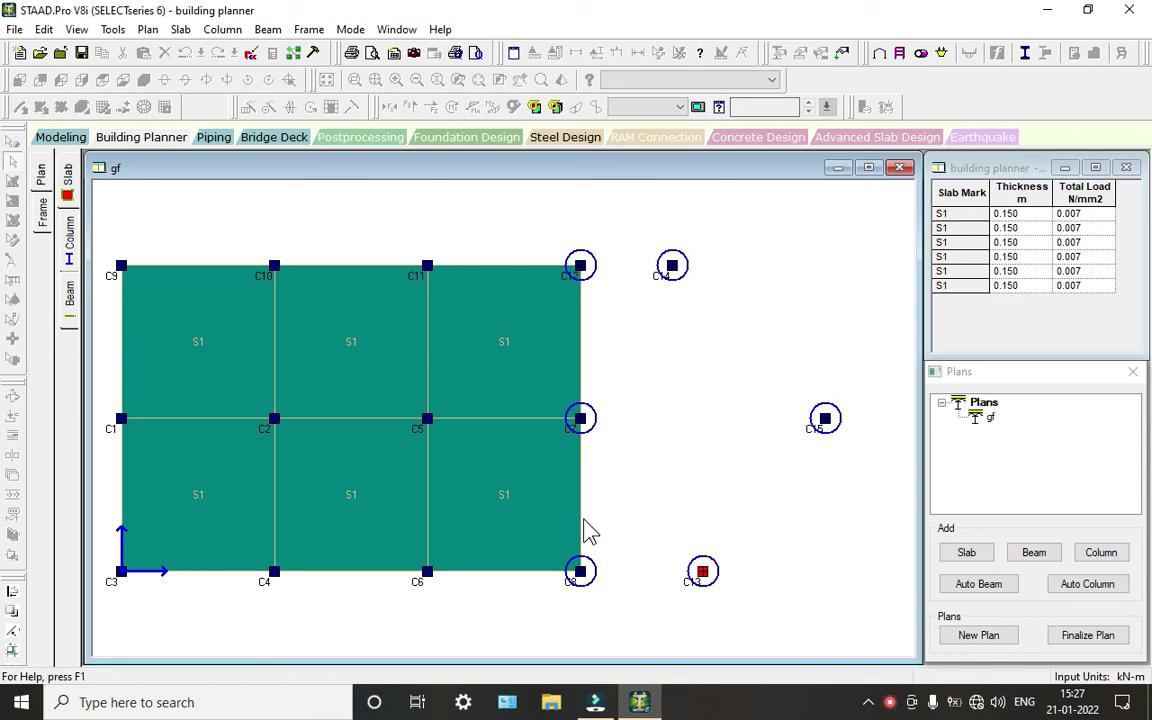
# Step: Close the irregular slab's outline using columns C8 and C13 with zero offsets
pyautogui.click(584, 580)
pyautogui.click(442, 530)
pyautogui.click(889, 703)
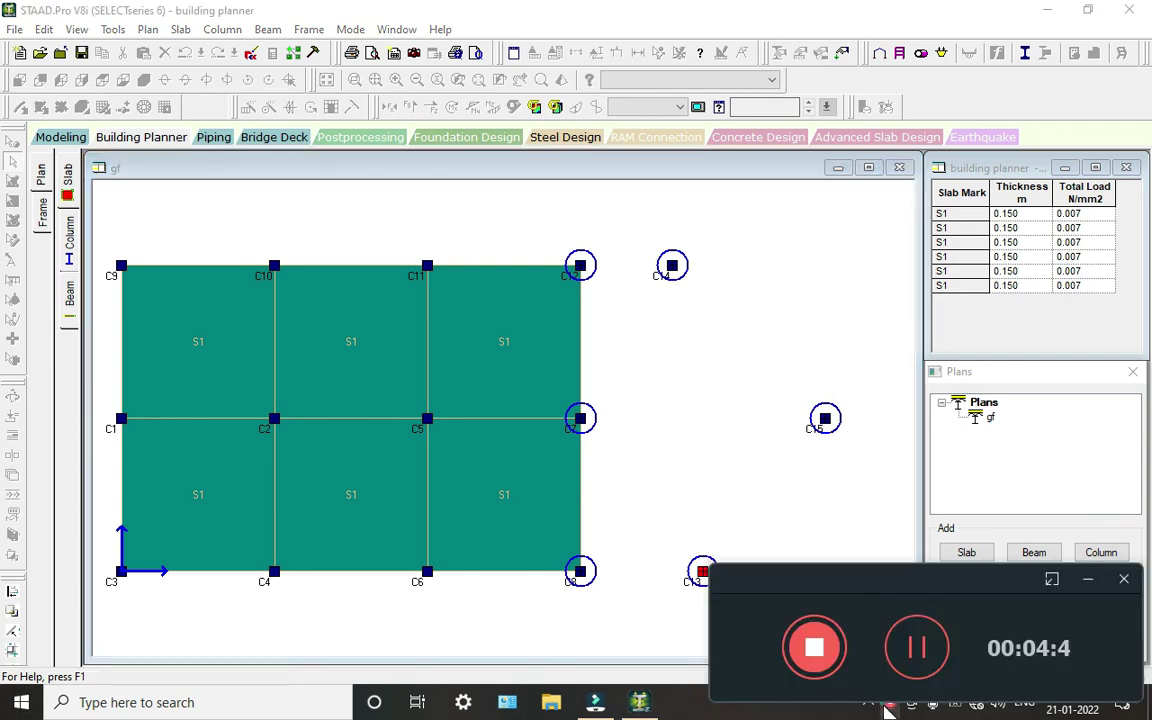
pyautogui.click(586, 424)
pyautogui.click(468, 530)
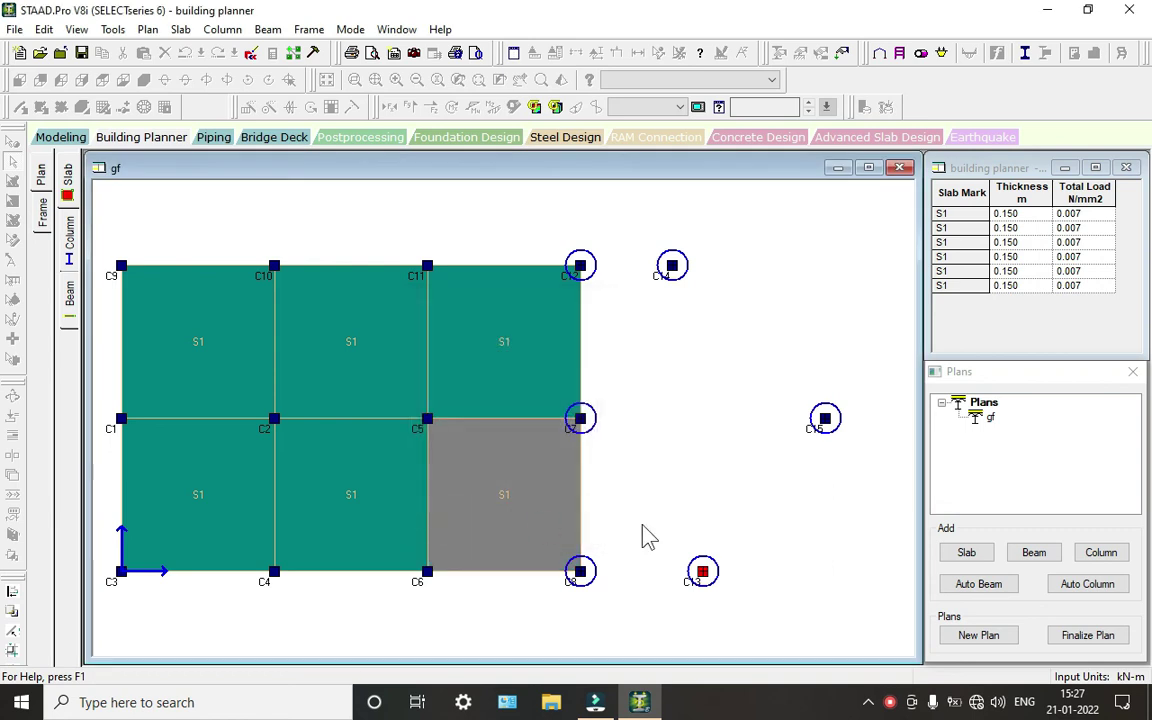
pyautogui.click(705, 575)
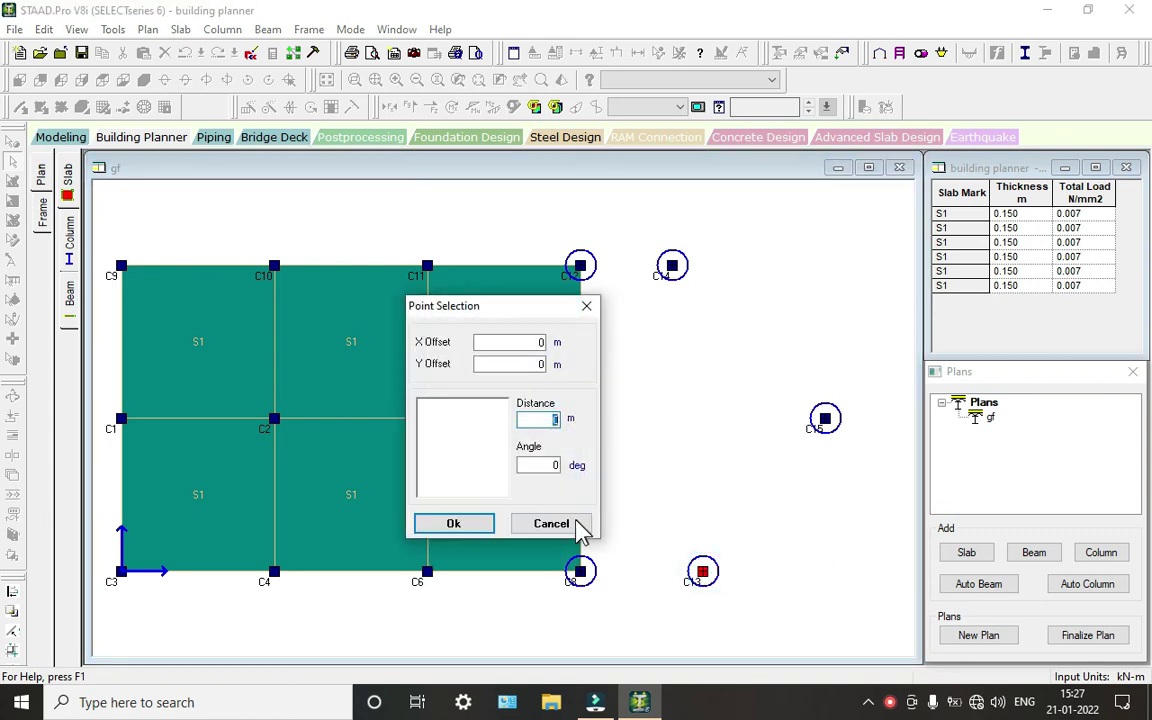
pyautogui.click(454, 524)
pyautogui.click(703, 570)
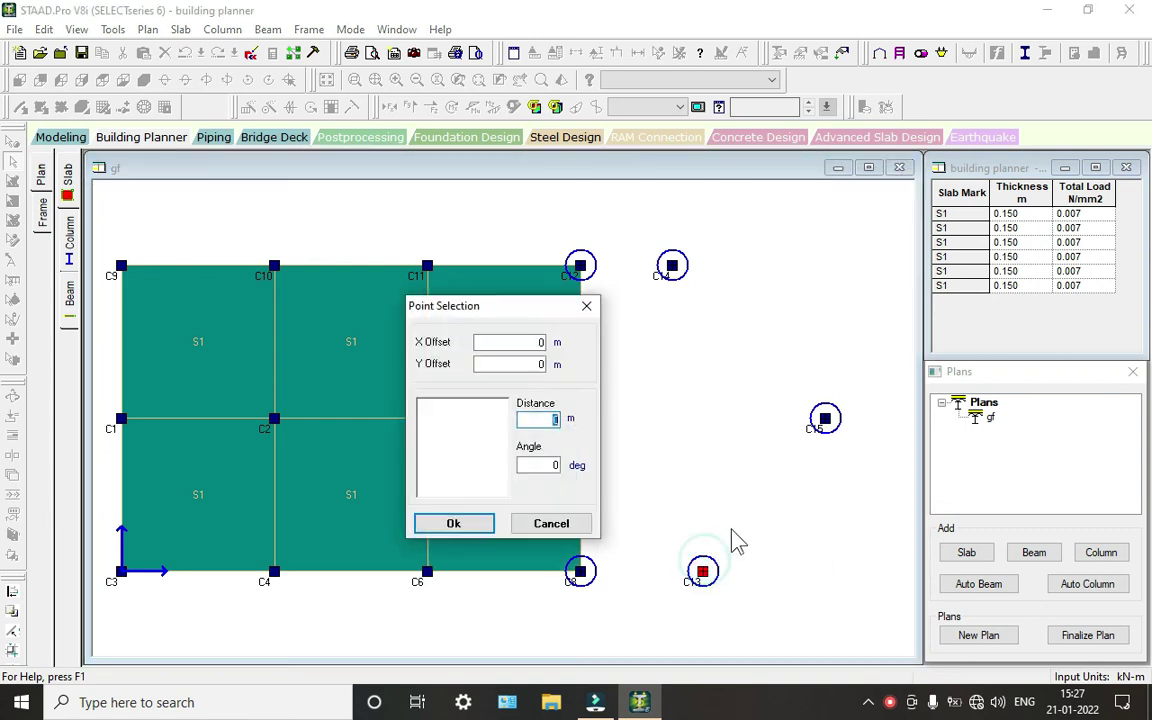
pyautogui.click(455, 523)
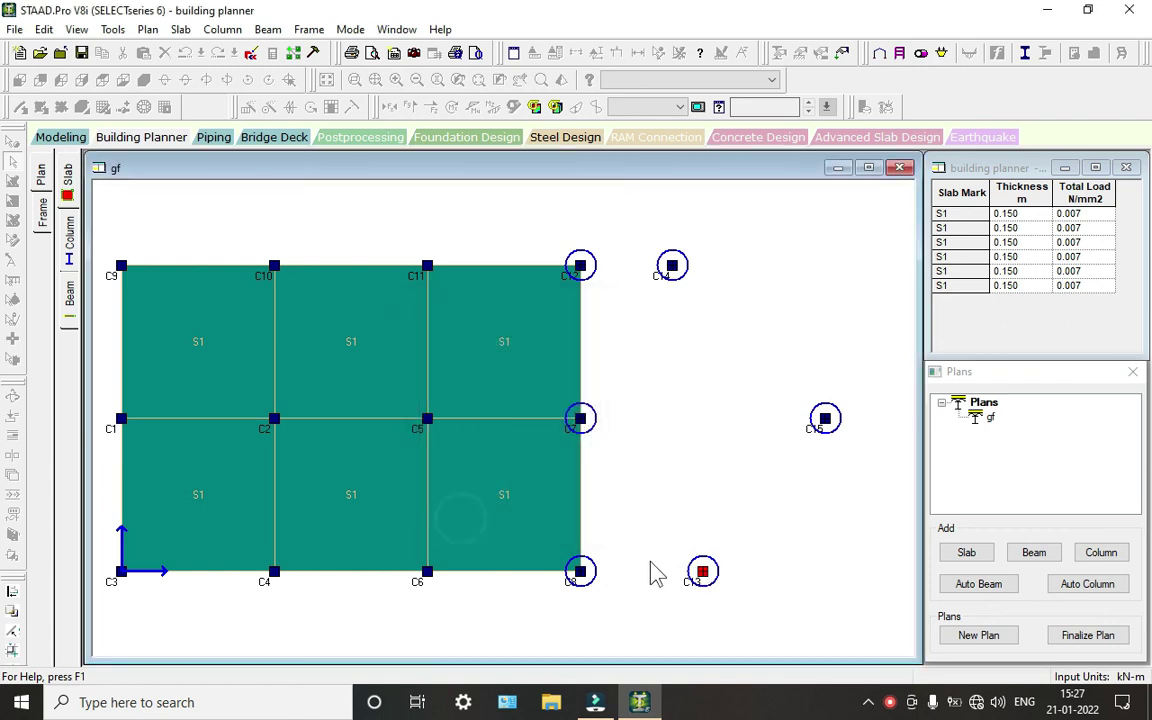
pyautogui.click(703, 574)
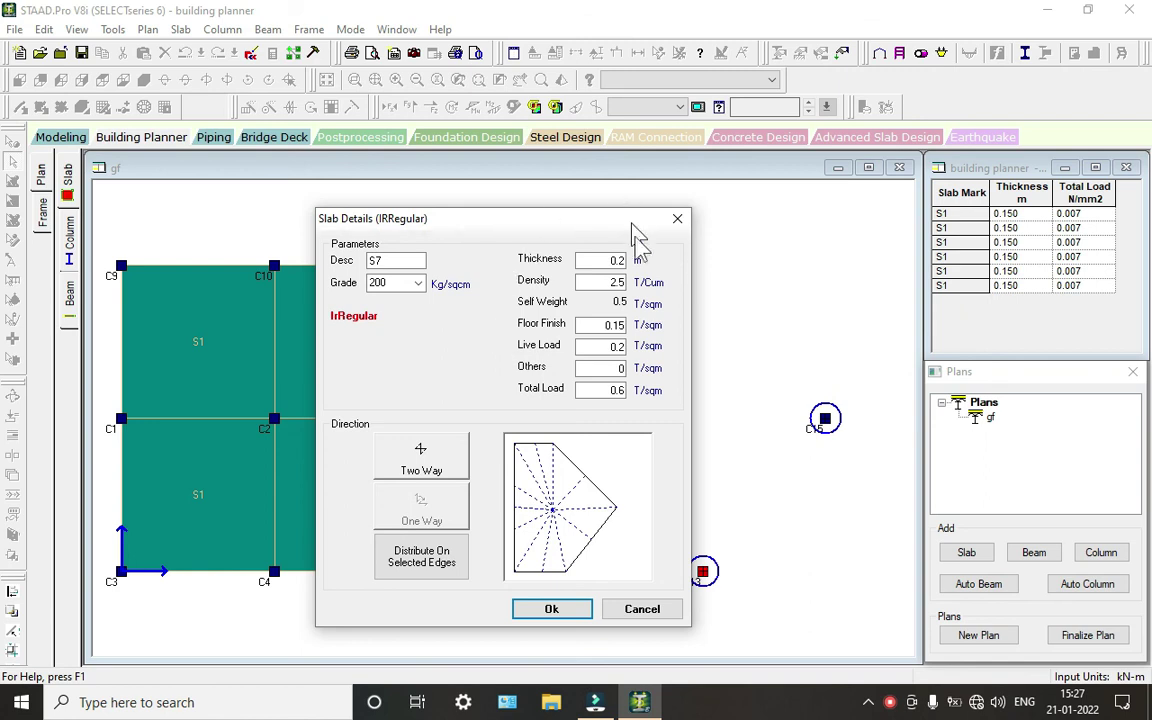
# Step: Set the irregular slab's thickness to 0.125 m and create the slab, keeping the other slab details unchanged
pyautogui.click(617, 259)
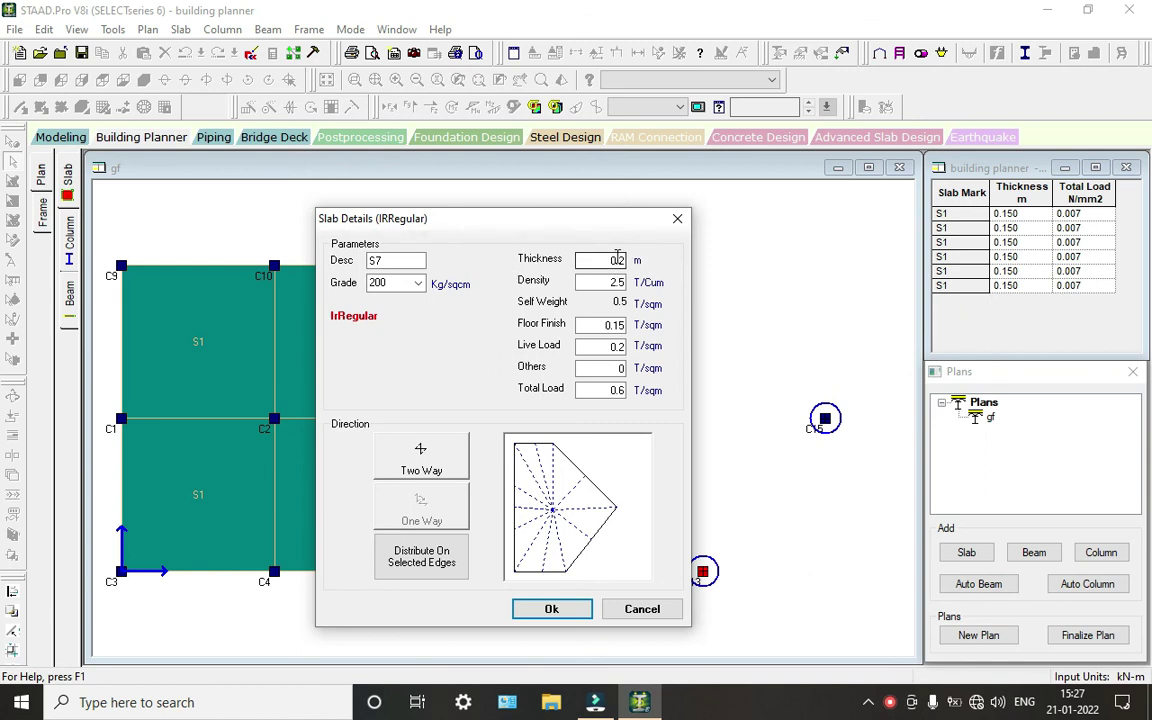
pyautogui.doubleClick(617, 259)
pyautogui.write('0.125')
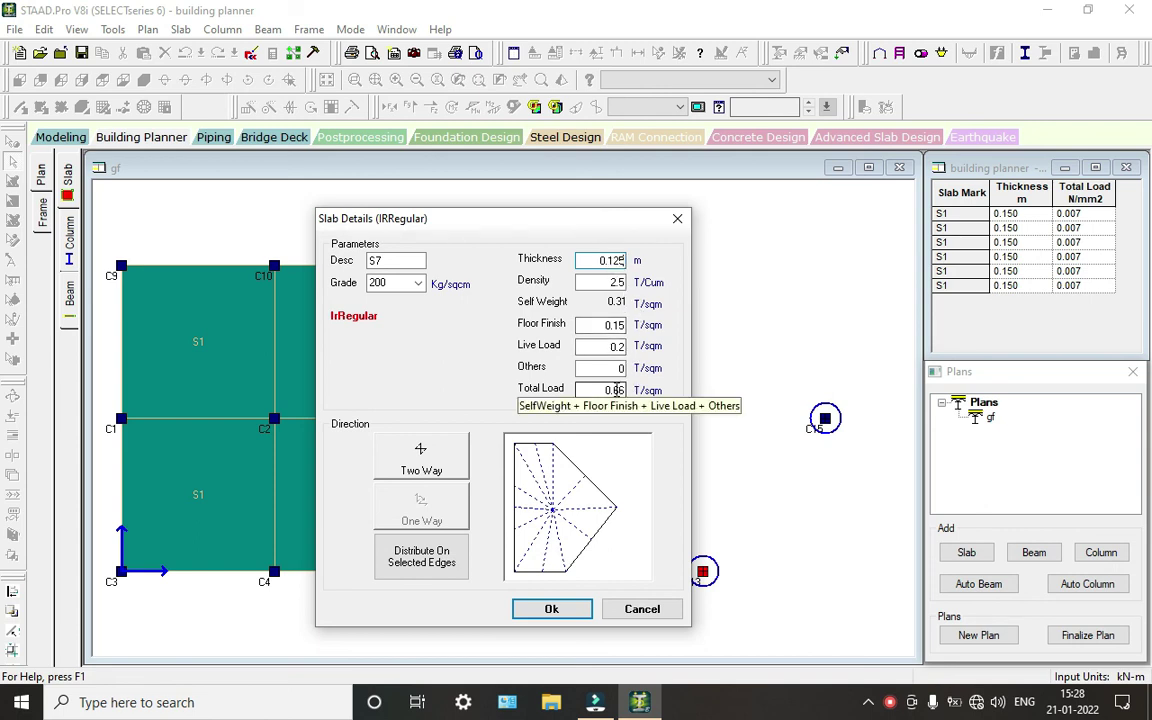
pyautogui.click(568, 610)
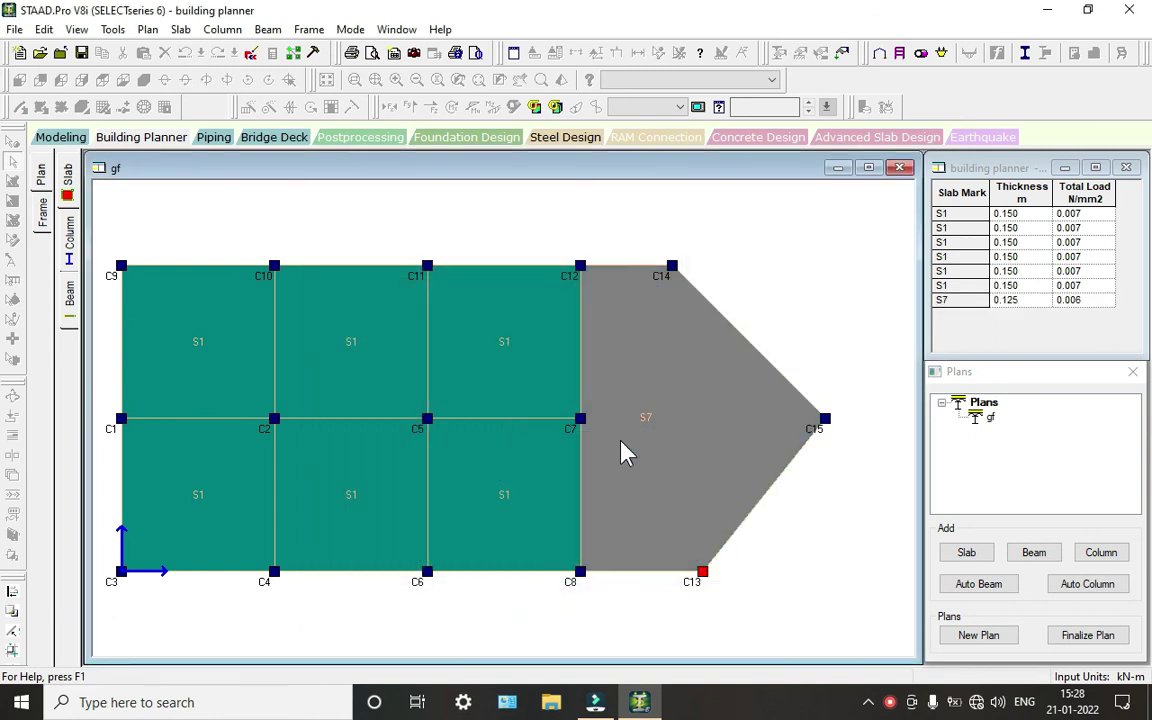
pyautogui.click(809, 535)
pyautogui.click(455, 524)
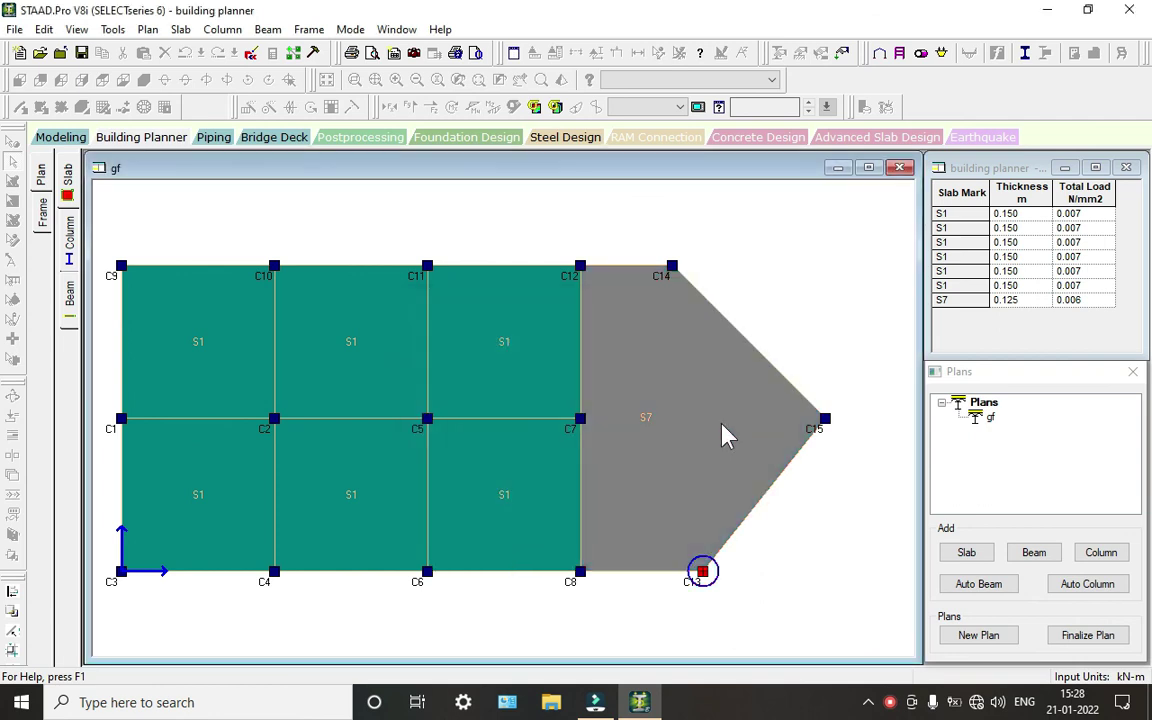